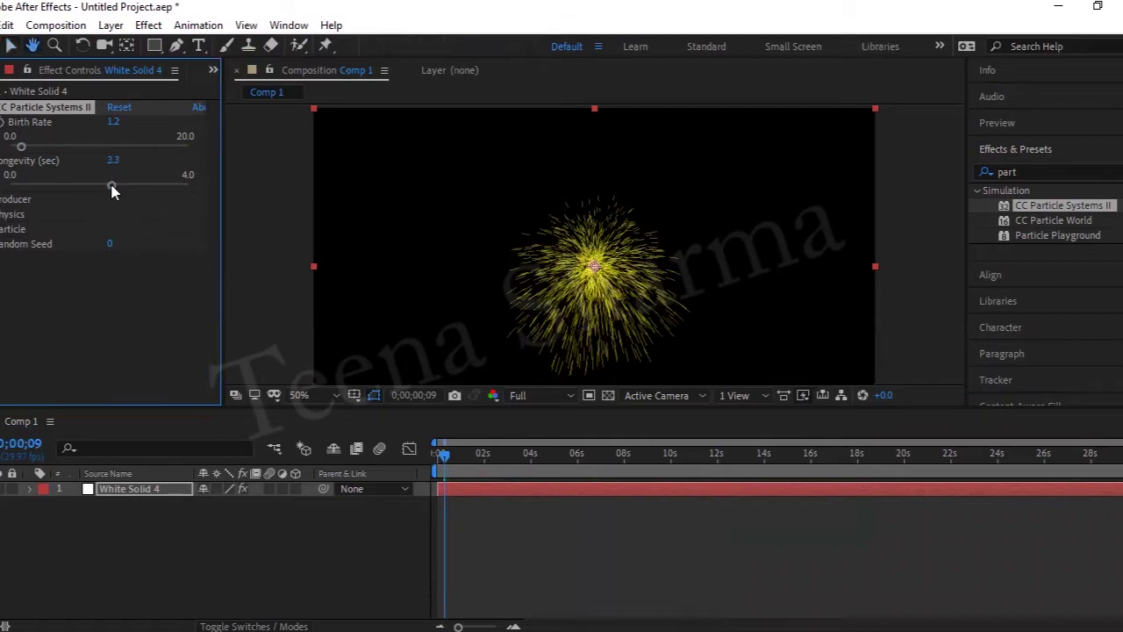
Lower the particle Birth Rate to 0.3 and preview the animation from the start
{"action": "key", "text": "space"}
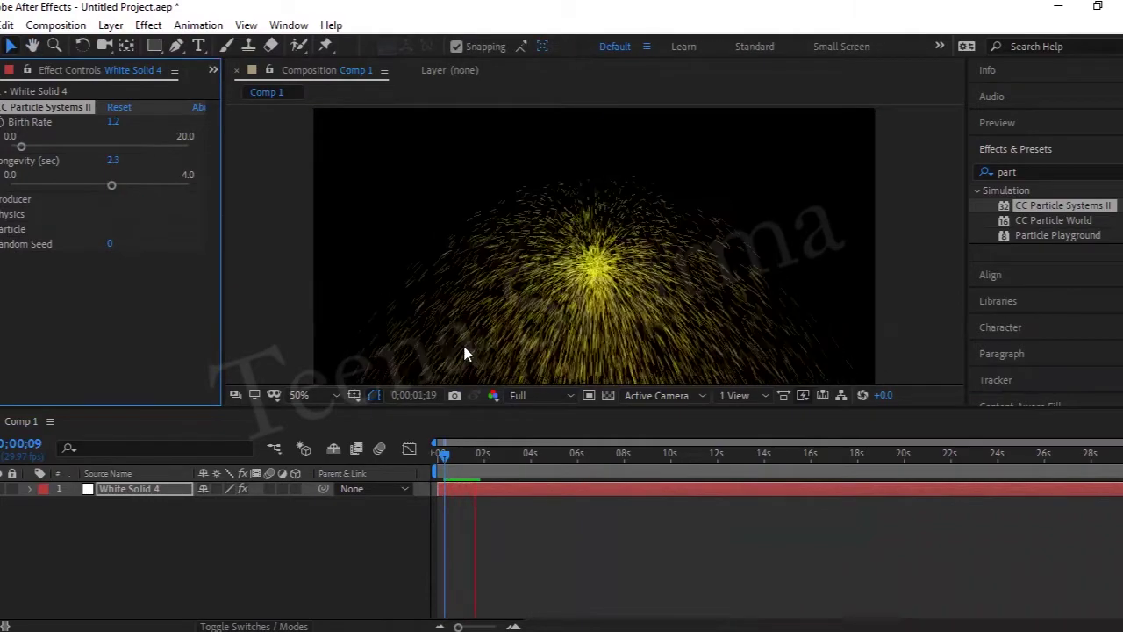
{"action": "left_click_drag", "start_coordinate": [457, 461], "coordinate": [437, 461]}
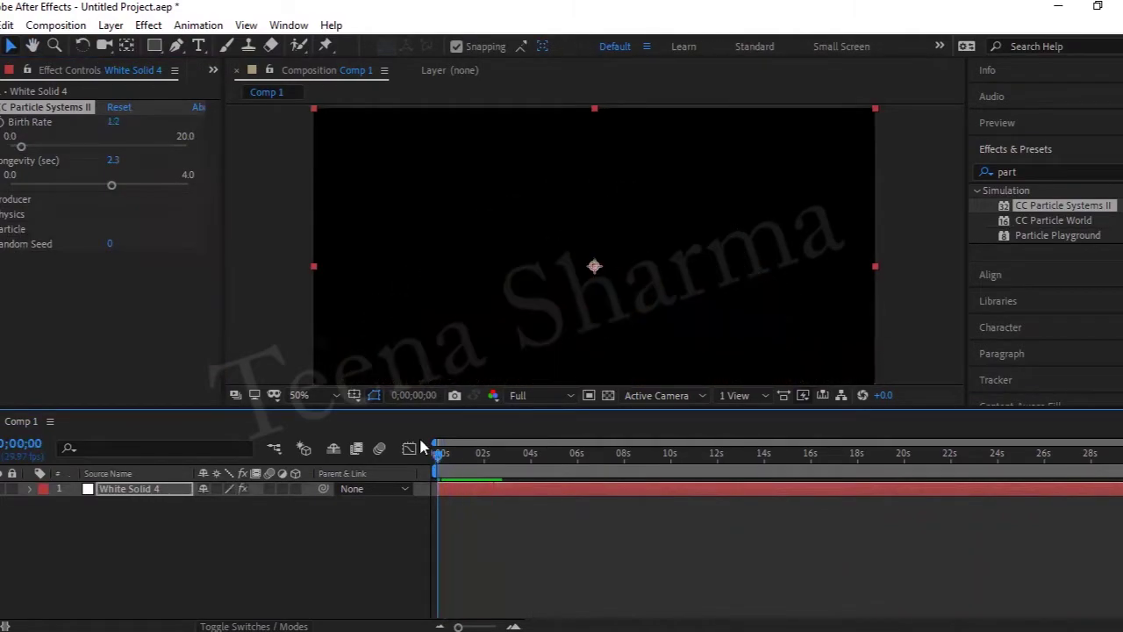
{"action": "left_click_drag", "start_coordinate": [19, 146], "coordinate": [14, 147]}
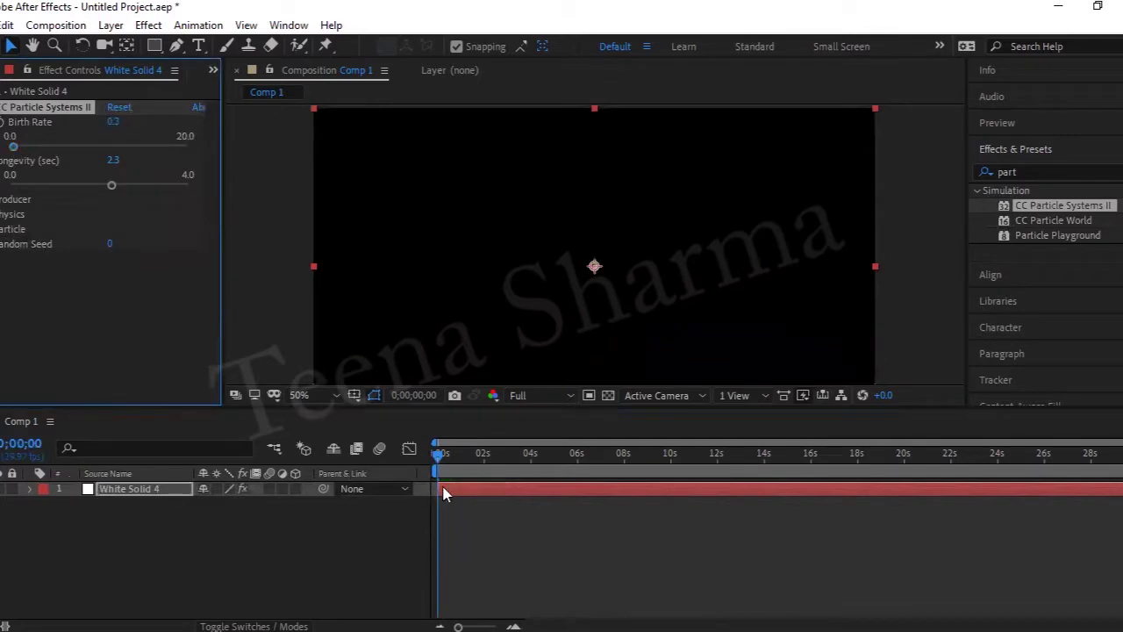
{"action": "mouse_move", "coordinate": [440, 460]}
{"action": "left_mouse_down"}
{"action": "mouse_move", "coordinate": [515, 460]}
{"action": "mouse_move", "coordinate": [437, 460]}
{"action": "left_mouse_up"}
{"action": "key", "text": "space"}
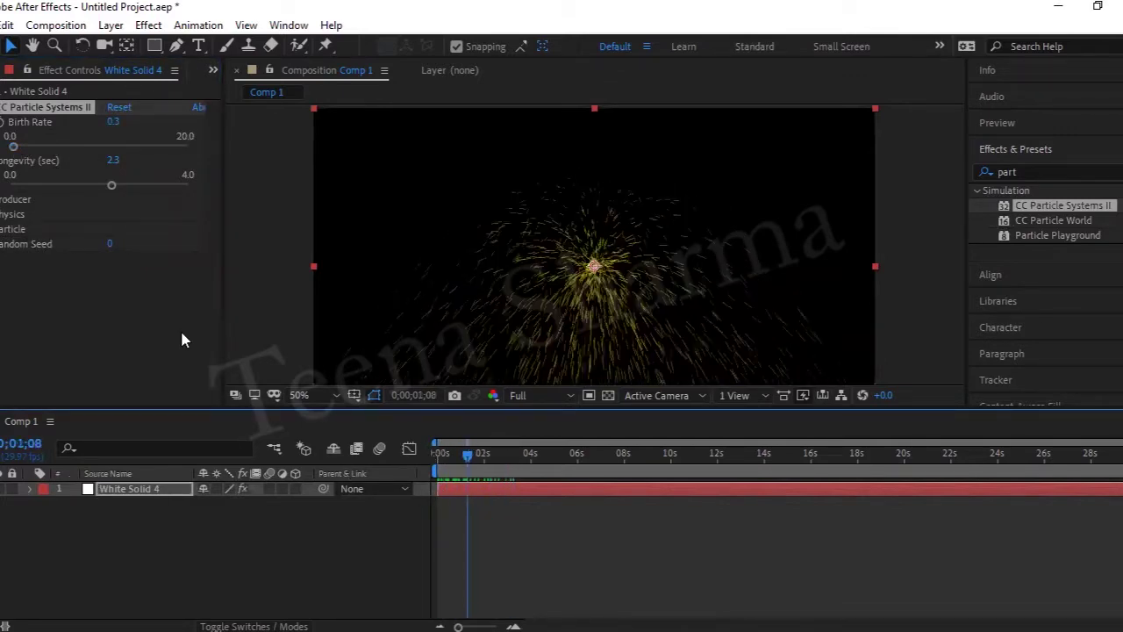
Reset the CC Particle Systems II effect and enlarge the producer to Radius X 120 and Radius Y 98
{"action": "left_click", "coordinate": [120, 107]}
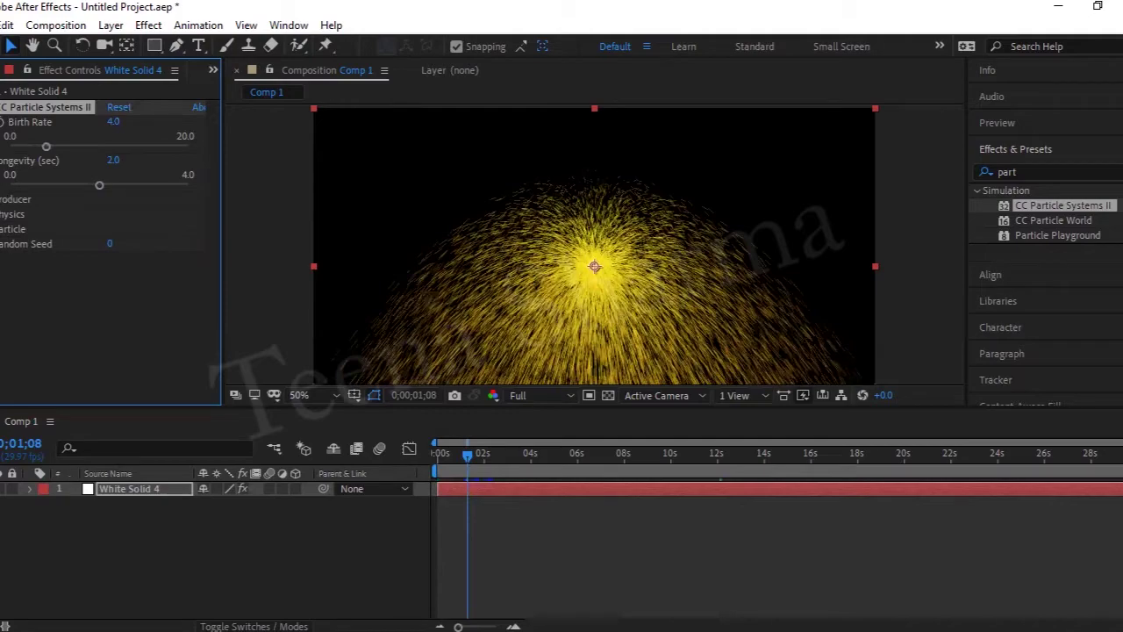
{"action": "left_click", "coordinate": [4, 199]}
{"action": "left_click_drag", "start_coordinate": [113, 229], "coordinate": [136, 239]}
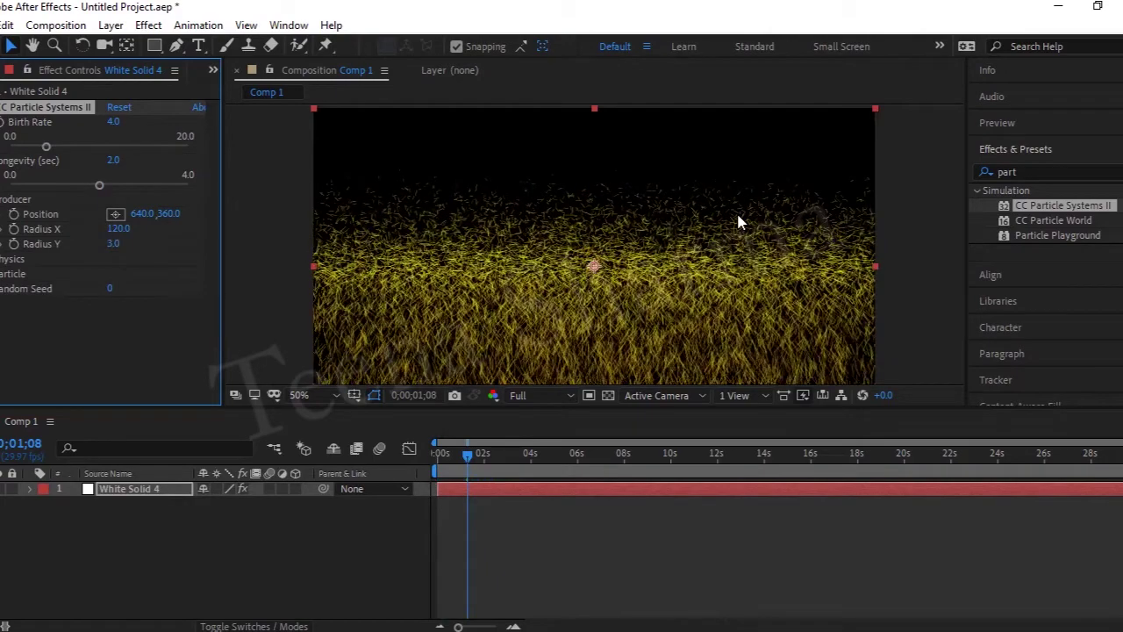
{"action": "left_click_drag", "start_coordinate": [127, 244], "coordinate": [158, 244]}
Set the producer's Radius X and Radius Y to 0 and its vertical position to 498
{"action": "left_click", "coordinate": [116, 229]}
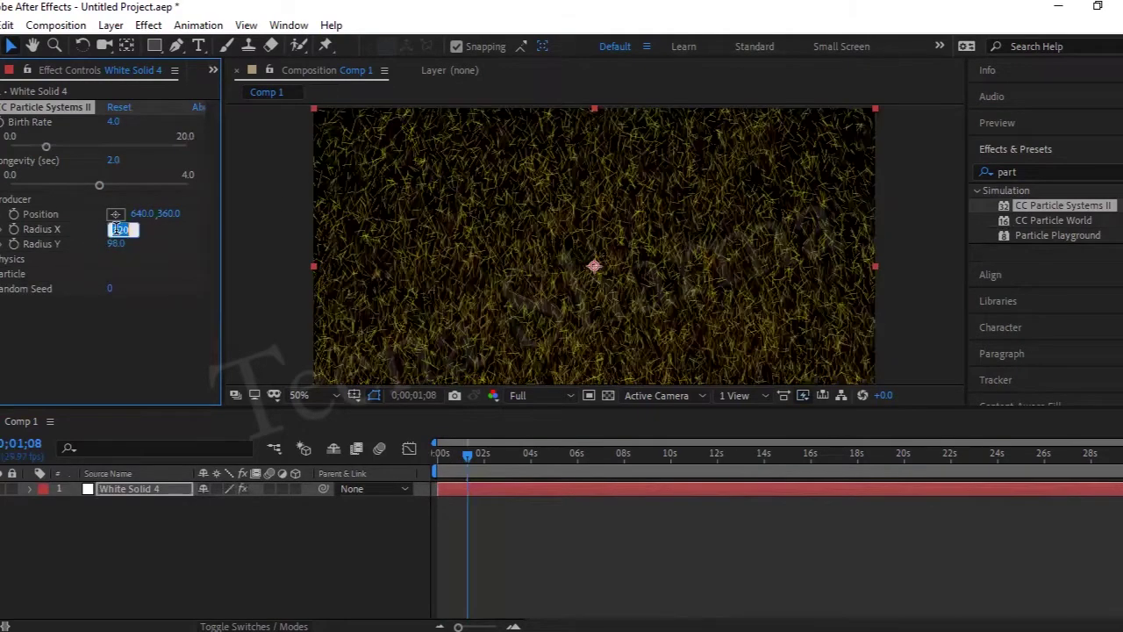
{"action": "type", "text": "0"}
{"action": "key", "text": "Return"}
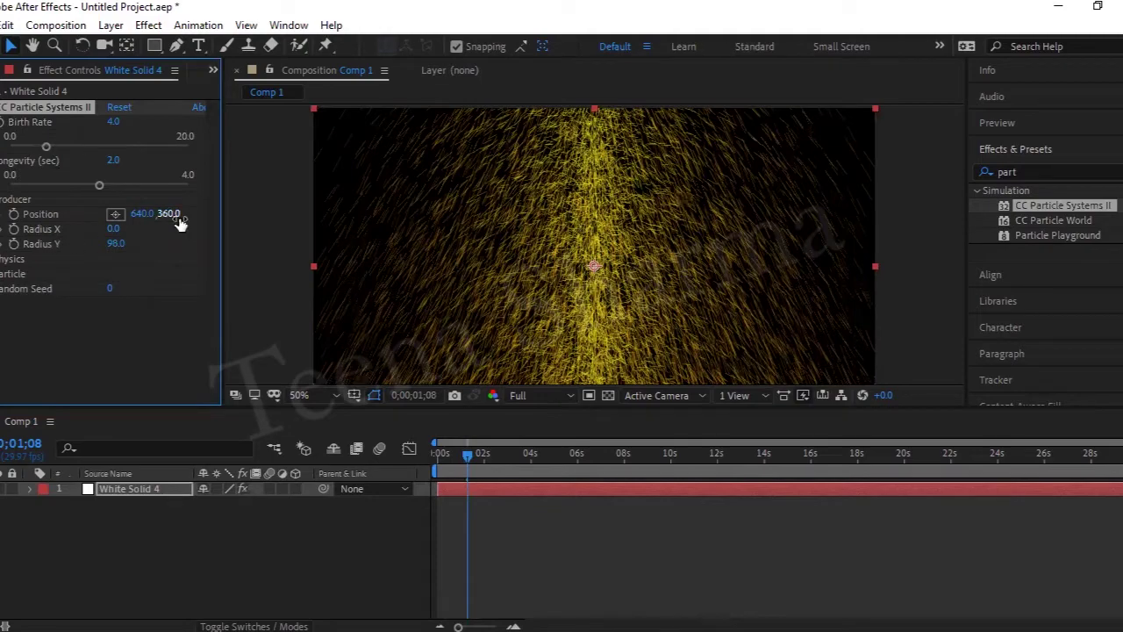
{"action": "left_click_drag", "start_coordinate": [173, 214], "coordinate": [297, 215]}
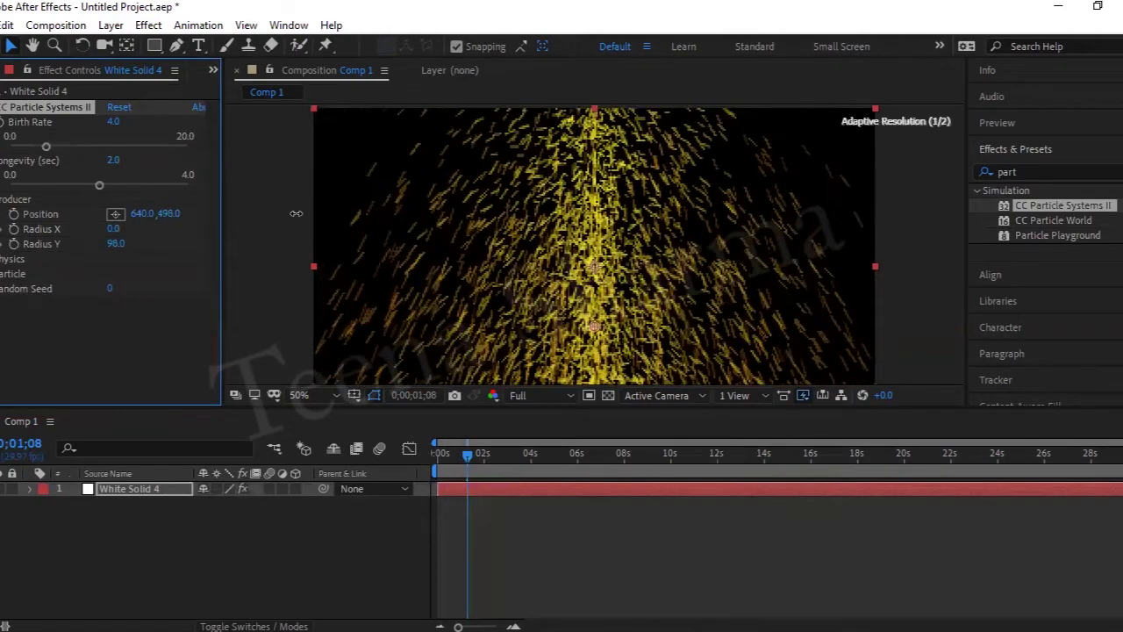
{"action": "left_click", "coordinate": [115, 244]}
{"action": "type", "text": "0"}
{"action": "key", "text": "Return"}
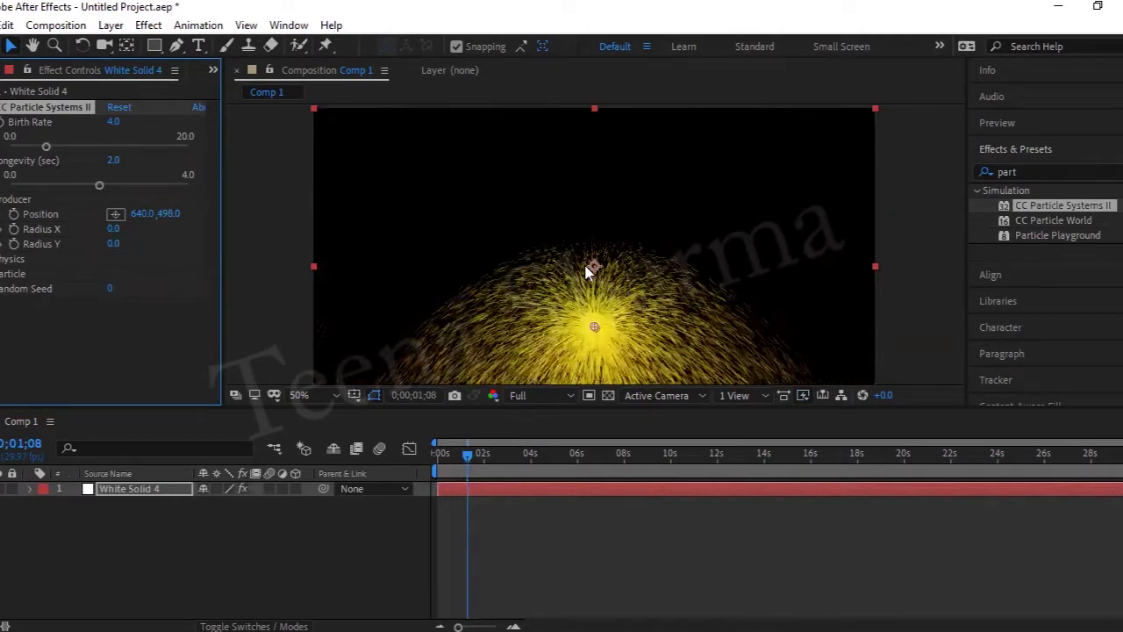
Raise the particle producer in the composition to about 636, 421
{"action": "left_click_drag", "start_coordinate": [595, 332], "coordinate": [588, 252]}
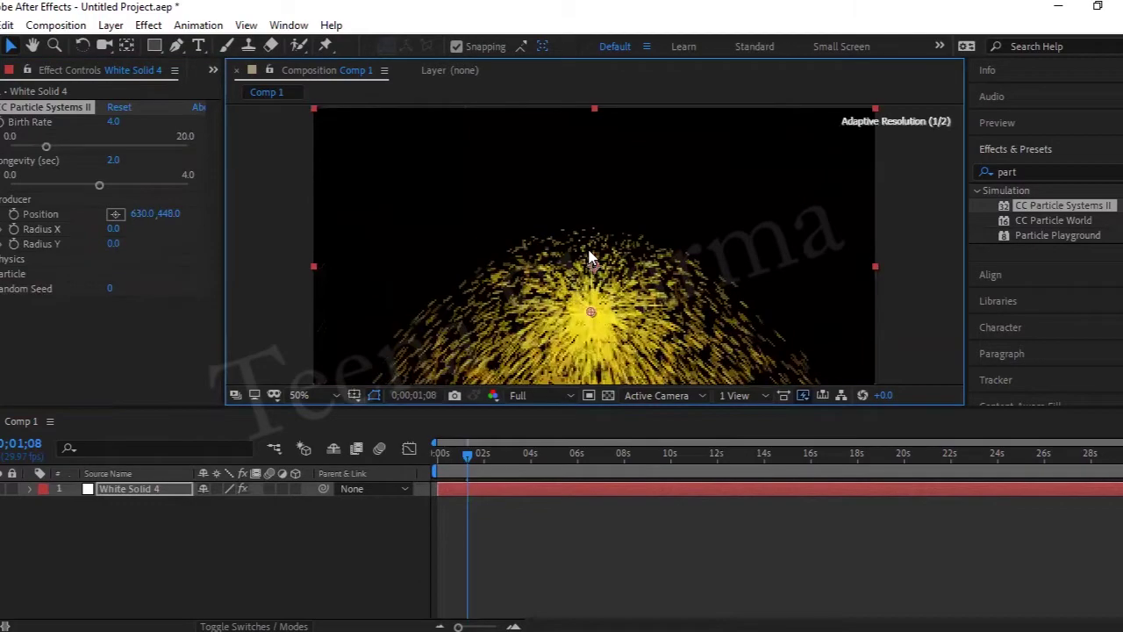
{"action": "left_click_drag", "start_coordinate": [151, 224], "coordinate": [192, 213]}
{"action": "left_click_drag", "start_coordinate": [593, 271], "coordinate": [588, 140]}
{"action": "key", "text": "ctrl+z"}
{"action": "left_click", "coordinate": [179, 208]}
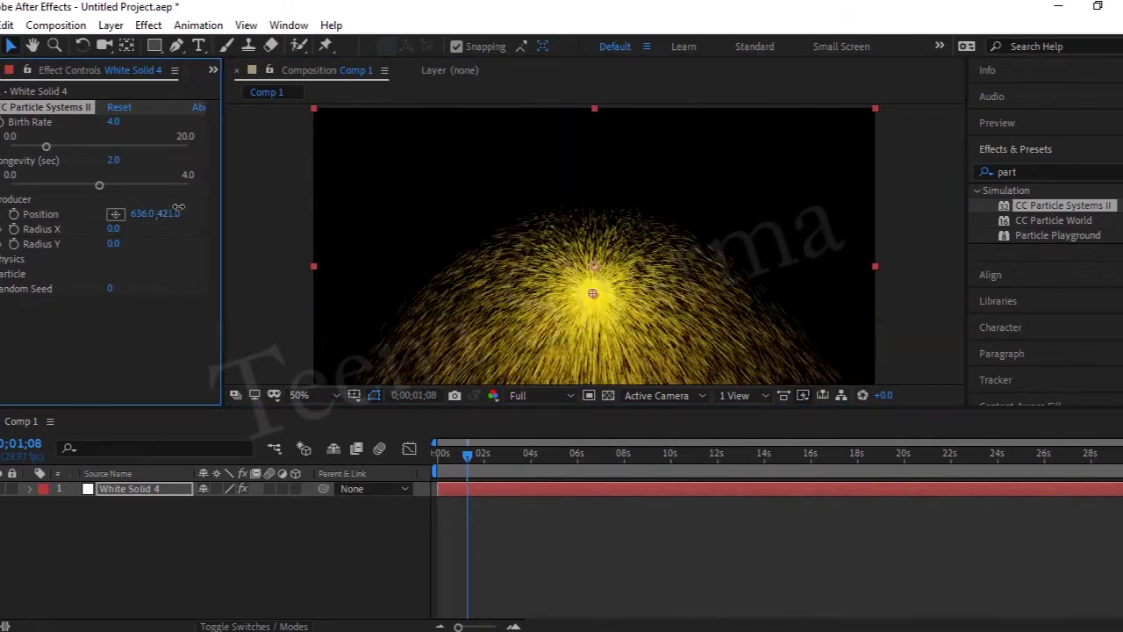
Move the particle producer to the upper edge of the frame at about 636, 8 and preview the animation from the start
{"action": "left_click_drag", "start_coordinate": [168, 211], "coordinate": [158, 272]}
{"action": "left_click", "coordinate": [169, 213]}
{"action": "type", "text": "184"}
{"action": "key", "text": "Return"}
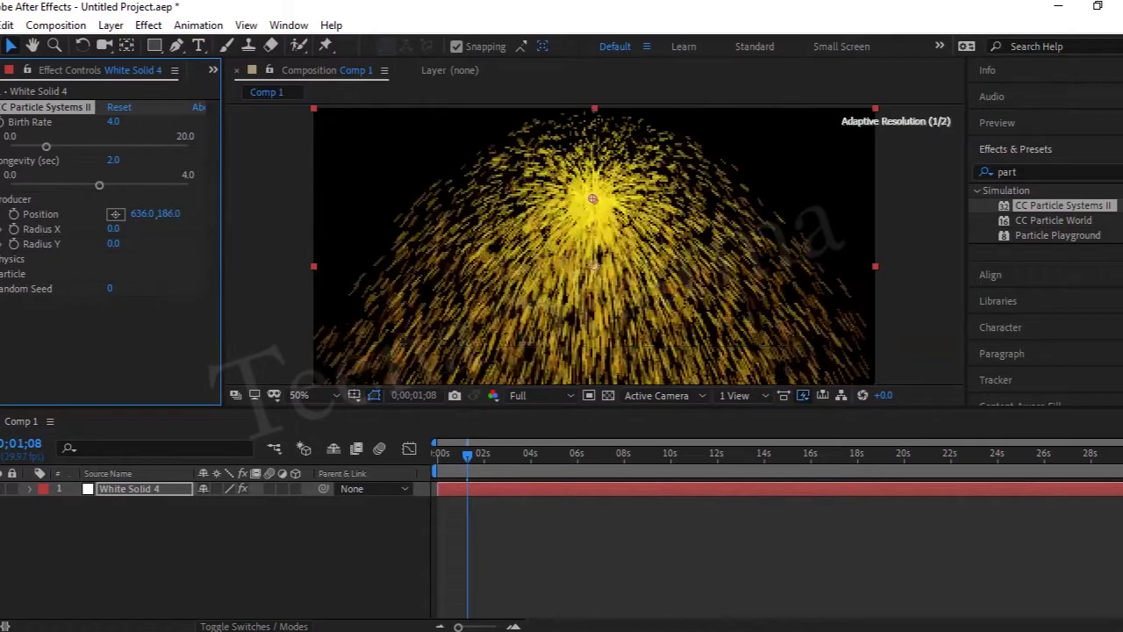
{"action": "left_click_drag", "start_coordinate": [174, 213], "coordinate": [113, 275]}
{"action": "left_click_drag", "start_coordinate": [138, 213], "coordinate": [120, 230]}
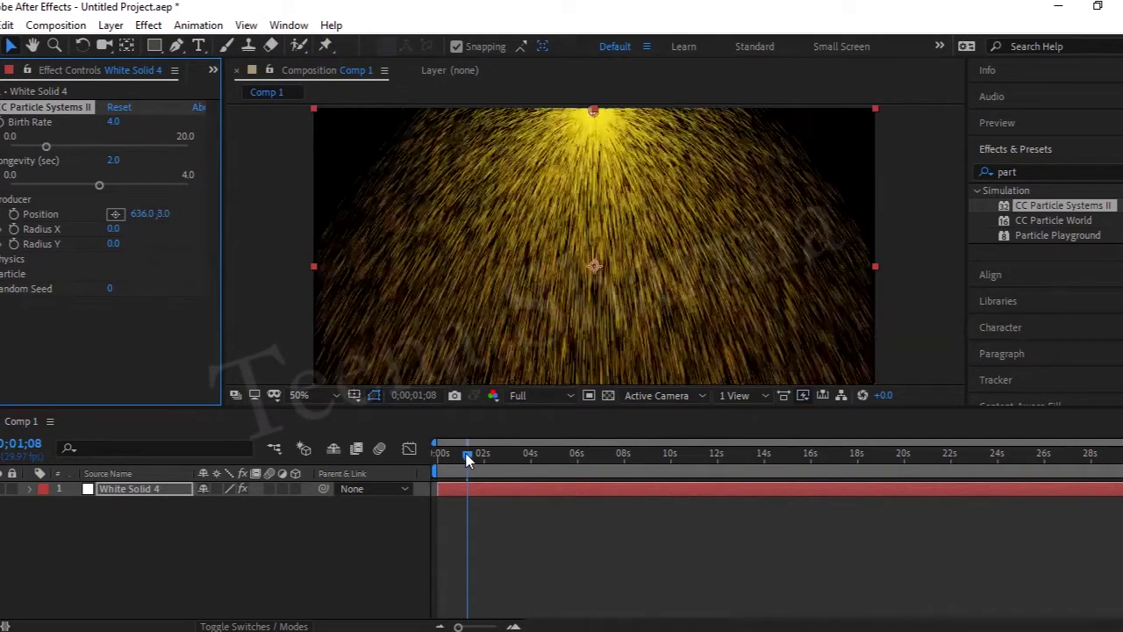
{"action": "left_click_drag", "start_coordinate": [467, 458], "coordinate": [430, 470]}
{"action": "key", "text": "space"}
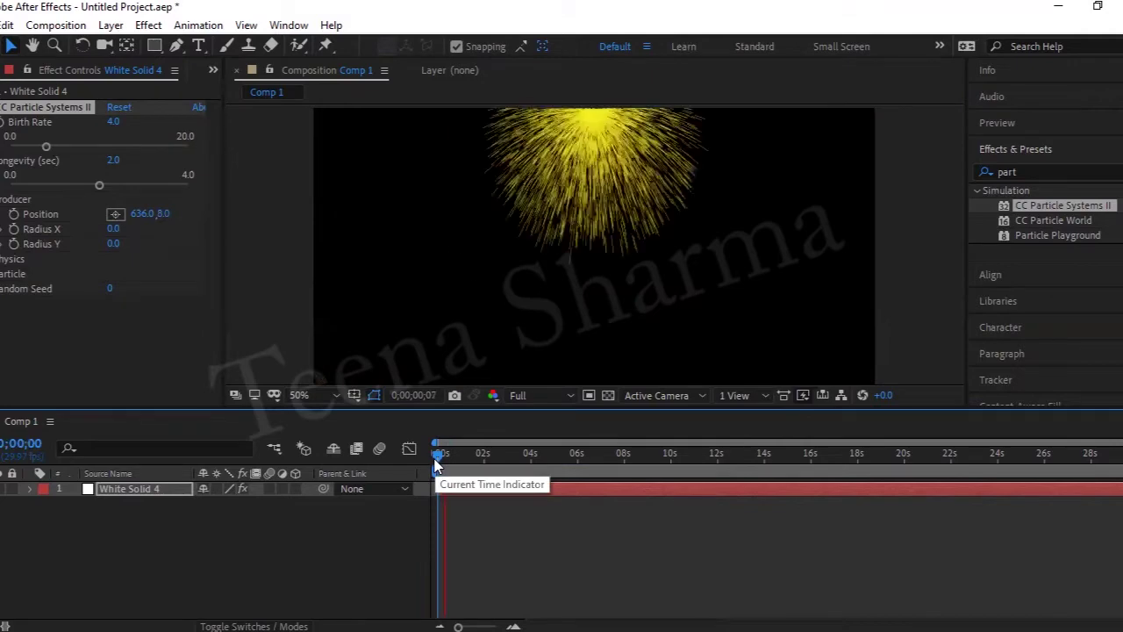
{"action": "key", "text": "space"}
Set the Physics animation to Fractal Explosive and move the producer near the frame centre, at about 624, 318
{"action": "left_click", "coordinate": [4, 259]}
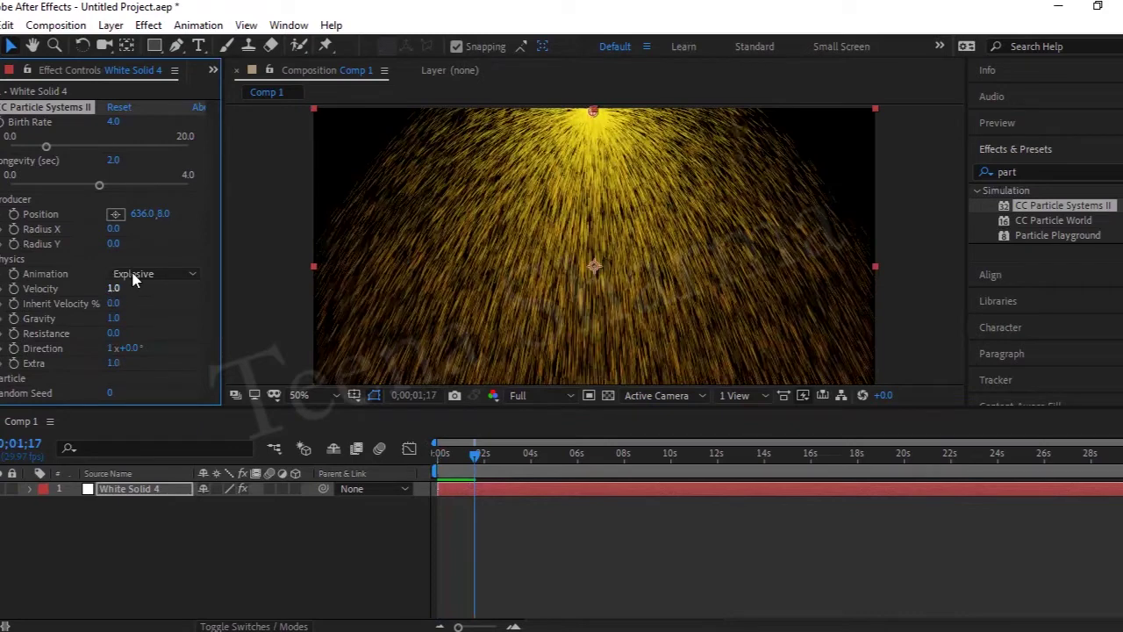
{"action": "left_click", "coordinate": [133, 275]}
{"action": "left_click", "coordinate": [148, 311]}
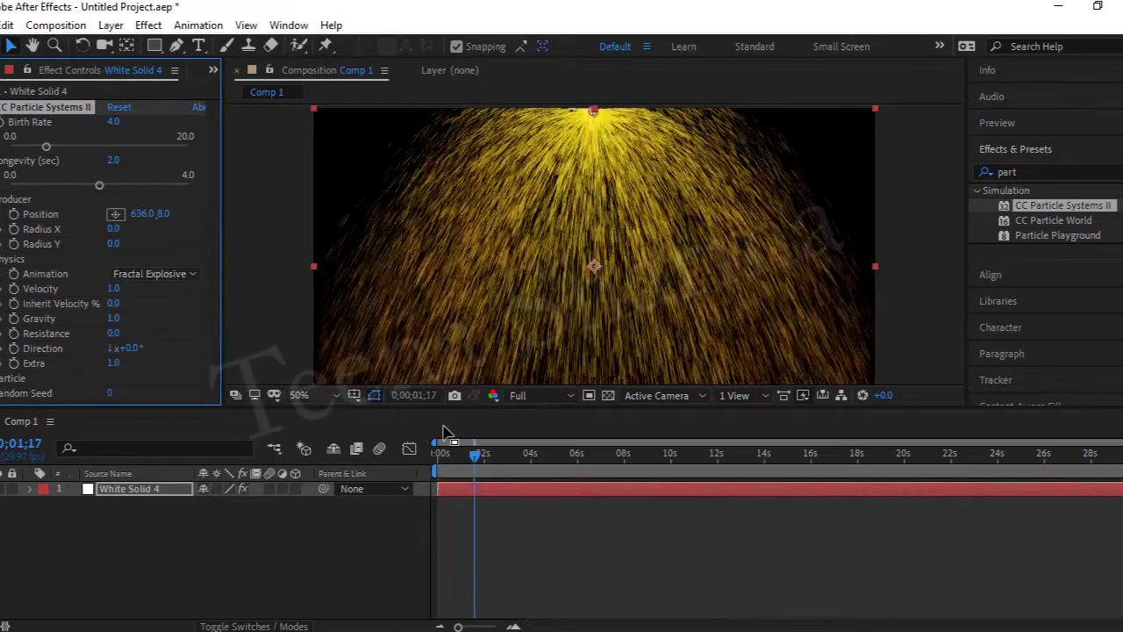
{"action": "left_click_drag", "start_coordinate": [475, 453], "coordinate": [466, 453]}
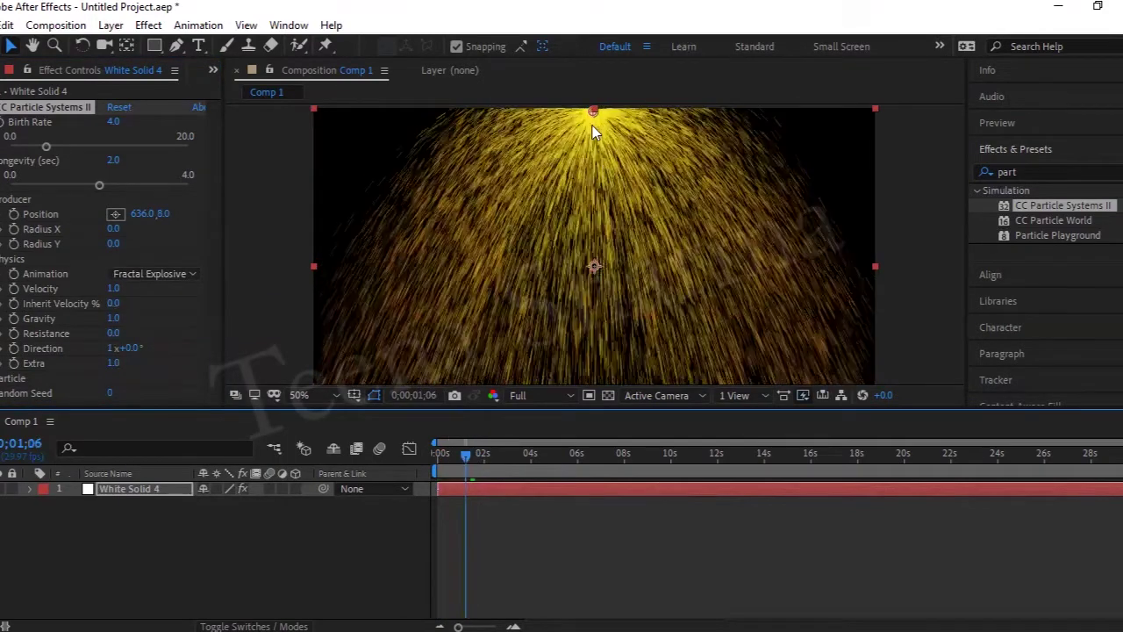
{"action": "left_click_drag", "start_coordinate": [594, 115], "coordinate": [588, 249]}
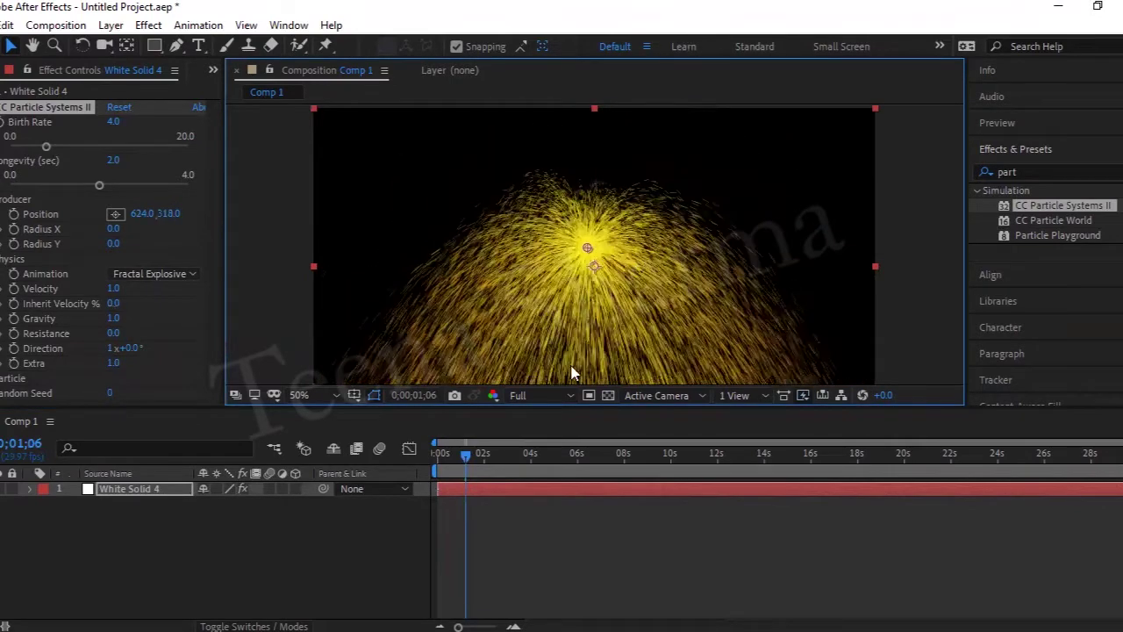
Try the Twirly, Vortex, Direction and Jet Sideways animation types on the particles
{"action": "left_click", "coordinate": [132, 279]}
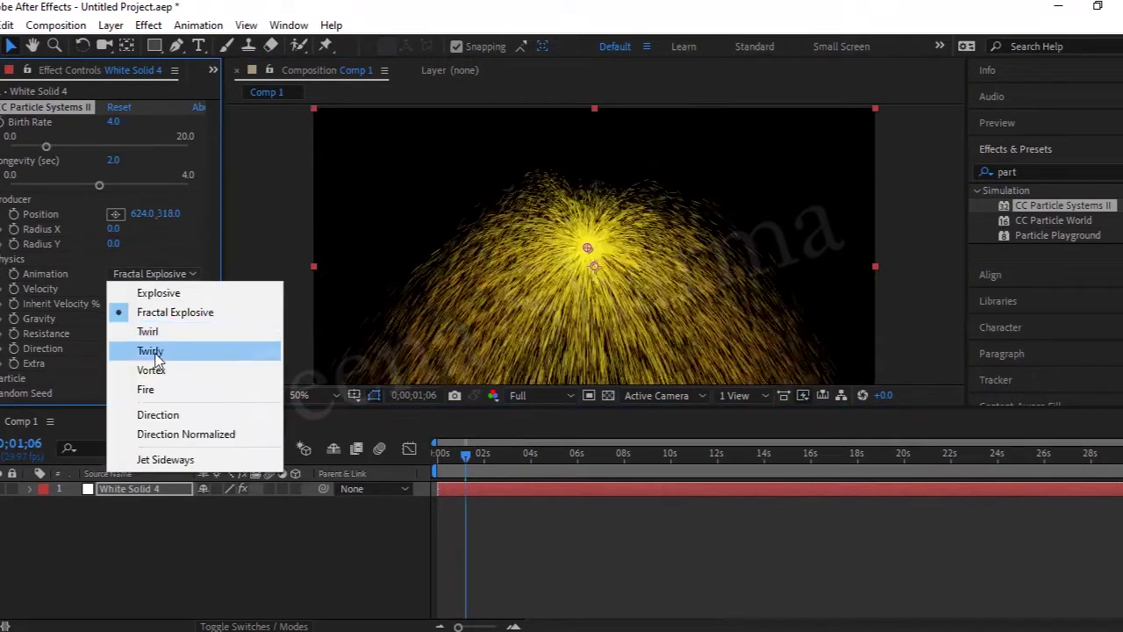
{"action": "left_click", "coordinate": [151, 352]}
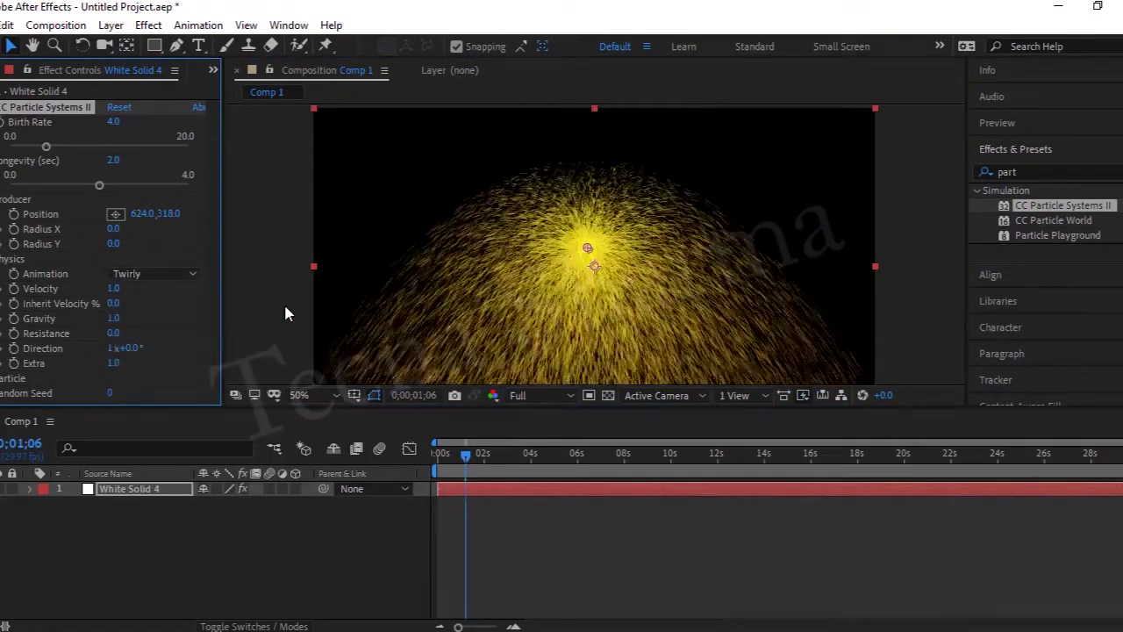
{"action": "left_click", "coordinate": [145, 279]}
{"action": "left_click", "coordinate": [147, 370]}
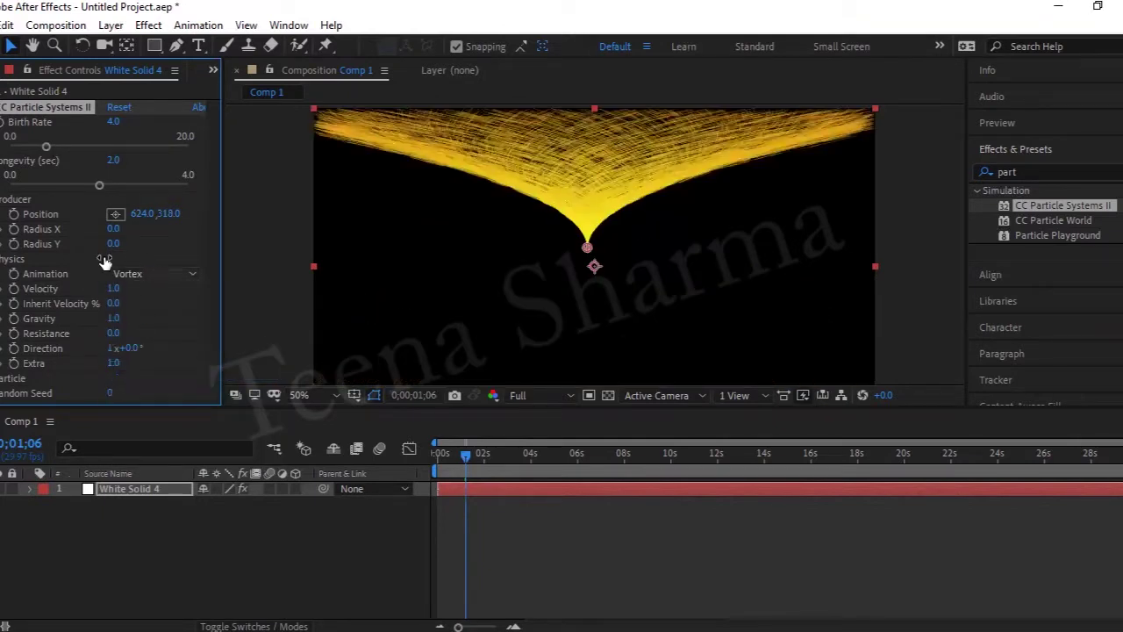
{"action": "left_click", "coordinate": [154, 277]}
{"action": "left_click", "coordinate": [150, 416]}
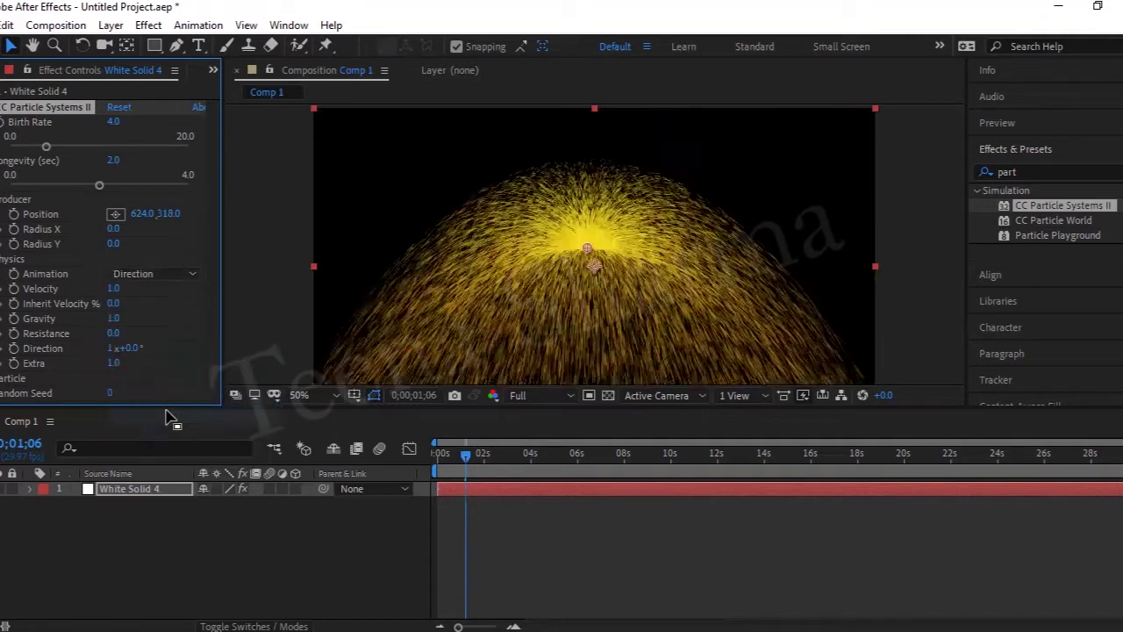
{"action": "left_click", "coordinate": [149, 274]}
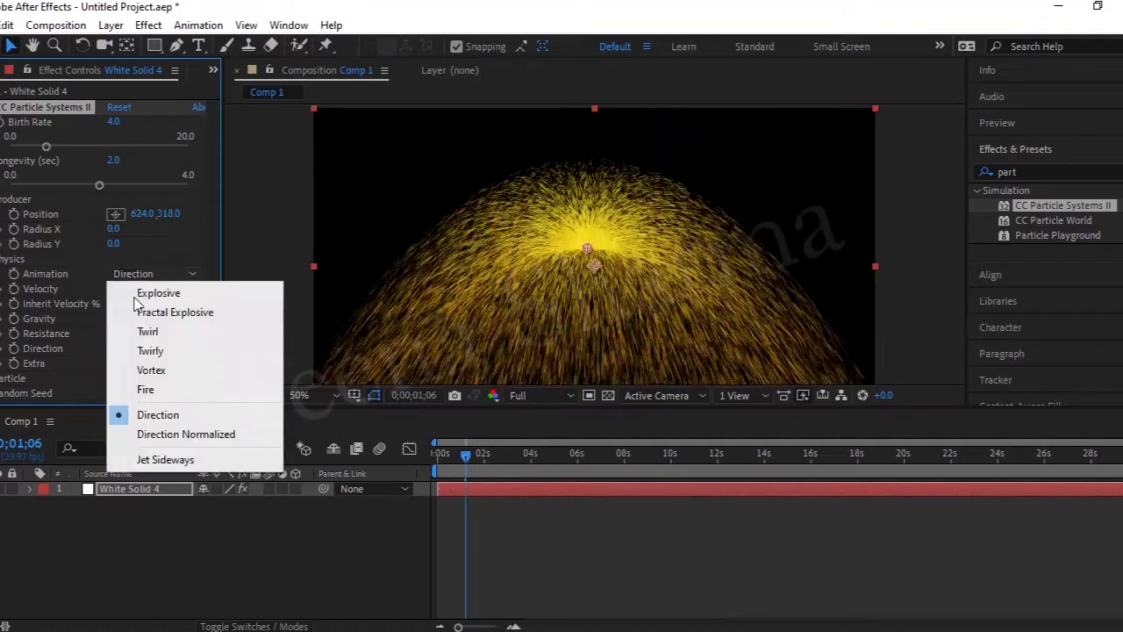
{"action": "left_click", "coordinate": [156, 460]}
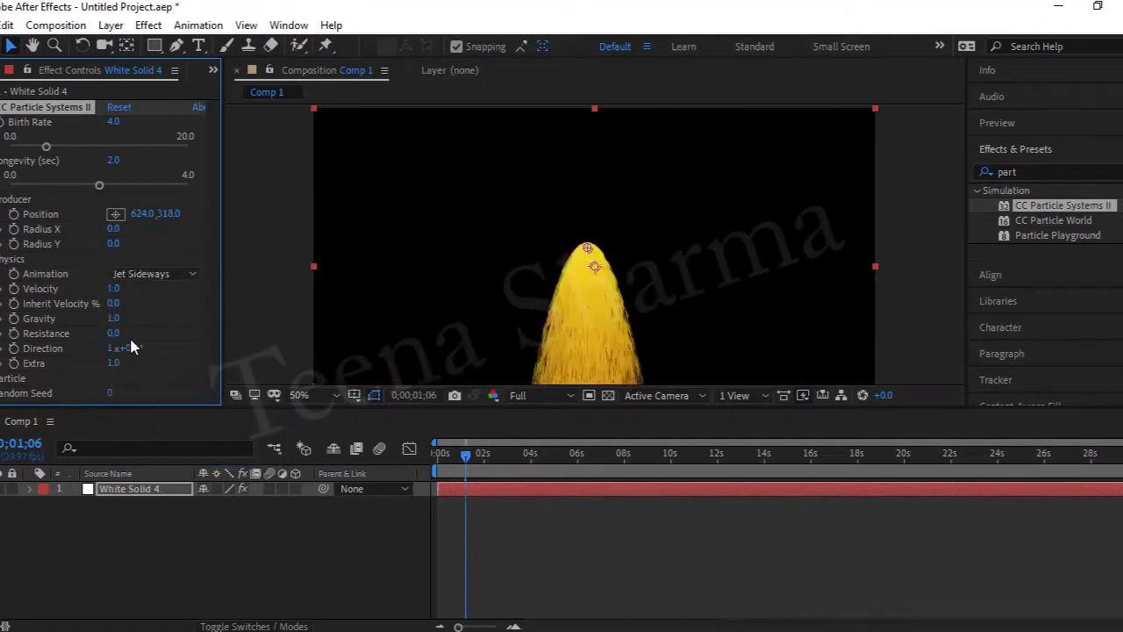
Try the Direction Normalized animation type and preview it from the start of the timeline
{"action": "left_click", "coordinate": [155, 274]}
{"action": "left_click", "coordinate": [158, 438]}
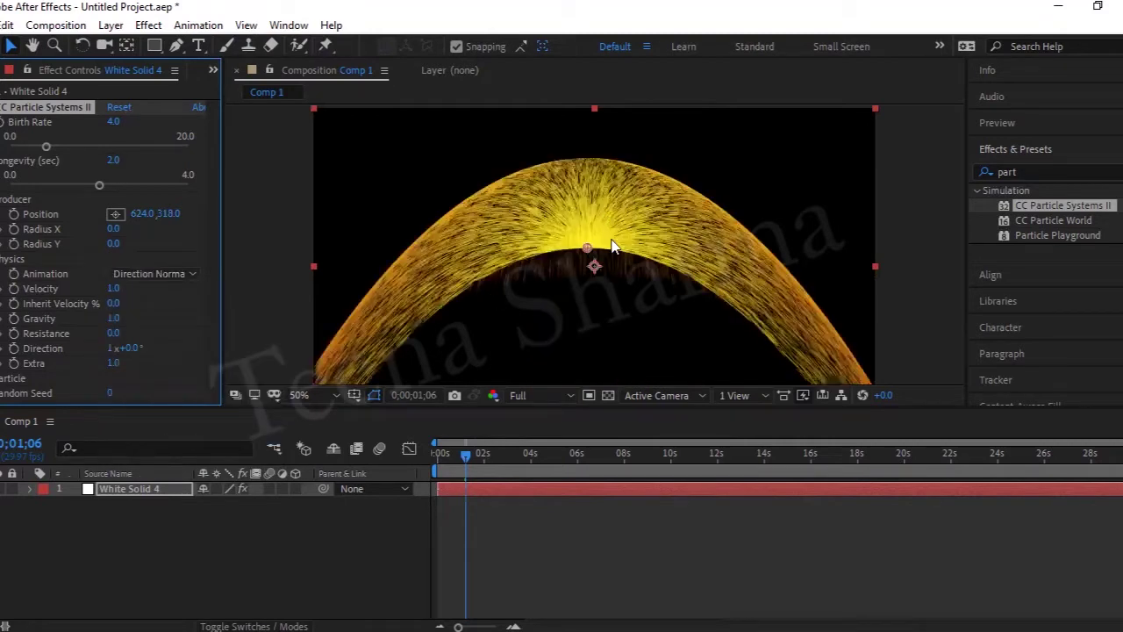
{"action": "left_click_drag", "start_coordinate": [466, 466], "coordinate": [412, 469]}
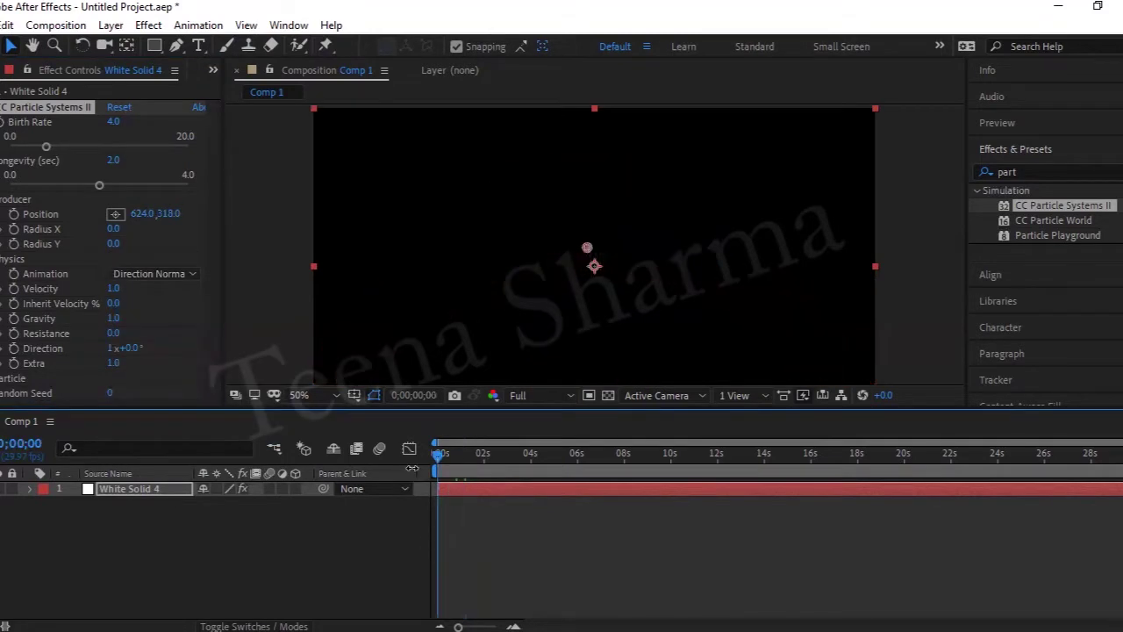
{"action": "key", "text": "space"}
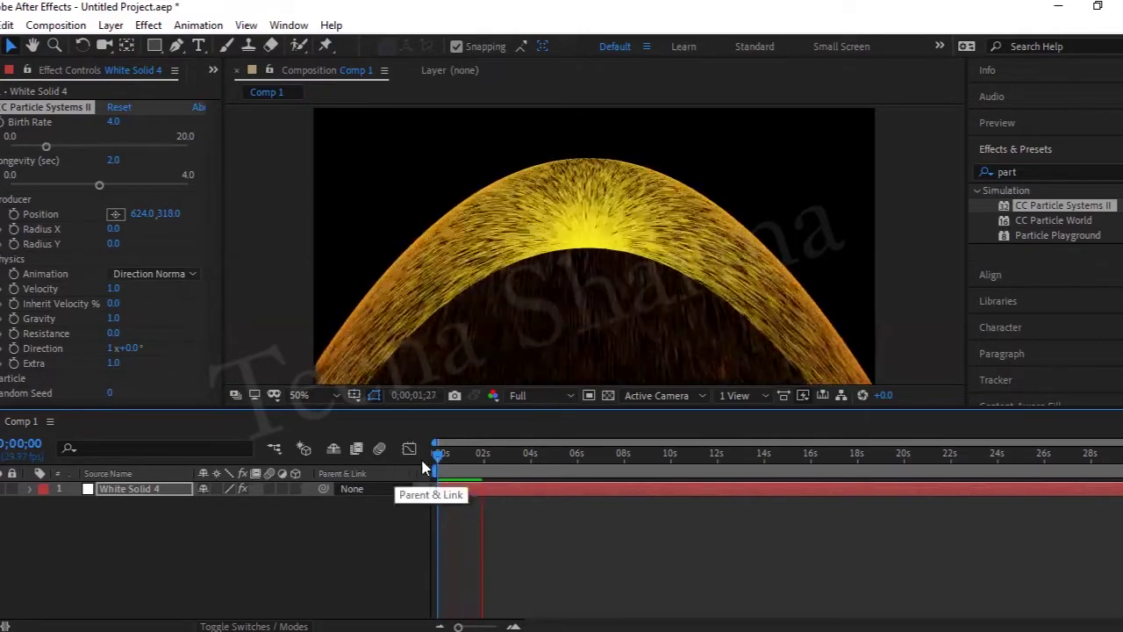
{"action": "left_click_drag", "start_coordinate": [475, 465], "coordinate": [405, 464]}
Try the Explosive animation type, return it to Fractal Explosive and check the particles at about 3 seconds
{"action": "left_click", "coordinate": [123, 278]}
{"action": "left_click", "coordinate": [151, 292]}
{"action": "left_click", "coordinate": [157, 273]}
{"action": "left_click", "coordinate": [167, 313]}
{"action": "left_click_drag", "start_coordinate": [446, 460], "coordinate": [514, 462]}
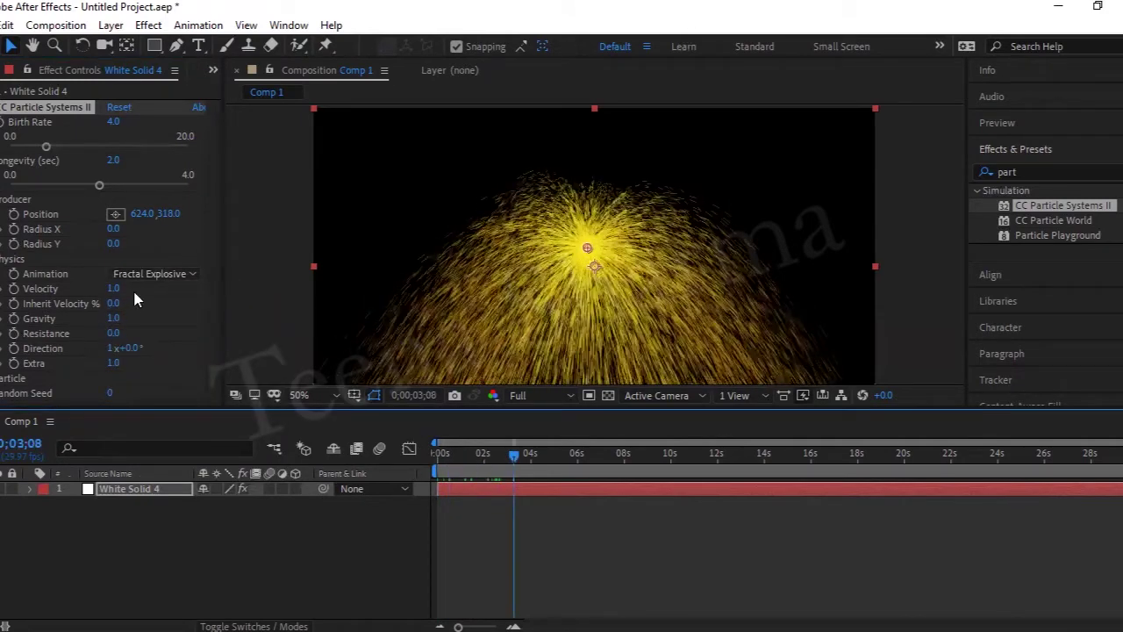
Reduce the particle Velocity to 0.2 and preview the animation from near the start
{"action": "left_click_drag", "start_coordinate": [113, 292], "coordinate": [55, 308]}
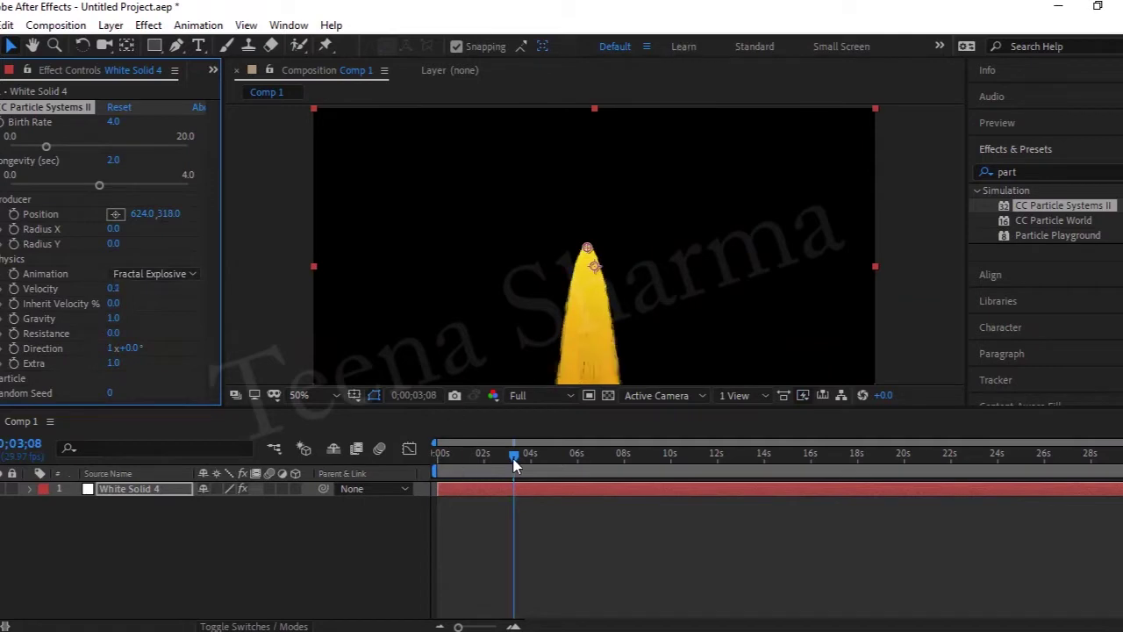
{"action": "left_click_drag", "start_coordinate": [498, 454], "coordinate": [455, 451]}
{"action": "key", "text": "space"}
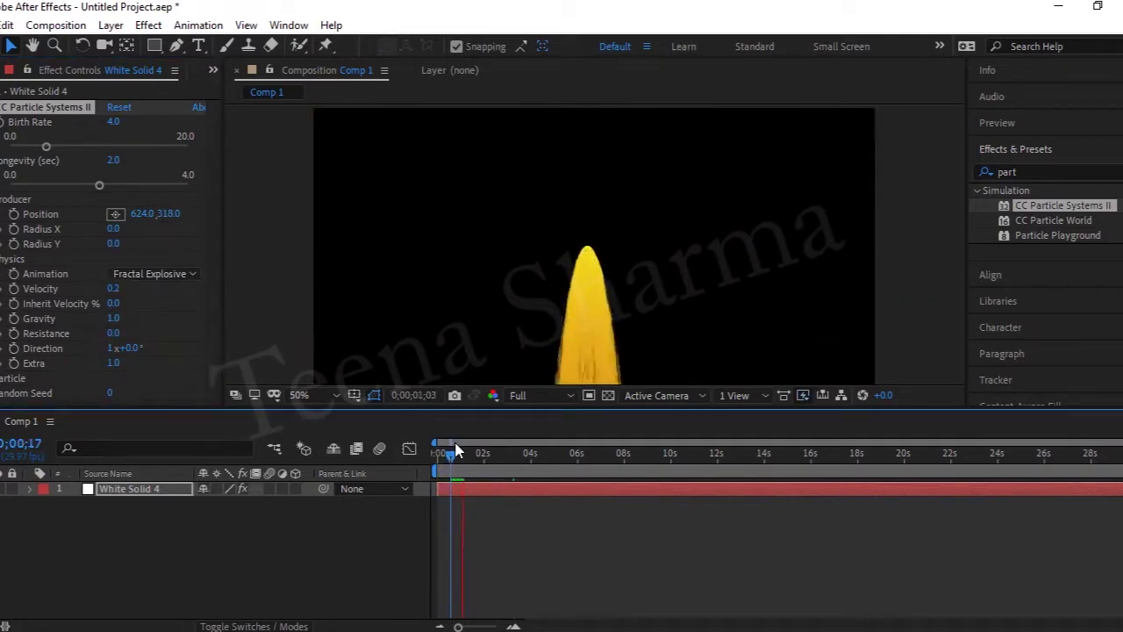
Set the particle Velocity to 1.4 and Inherit Velocity to 358%, and preview the animation from the start
{"action": "left_click_drag", "start_coordinate": [114, 304], "coordinate": [268, 340]}
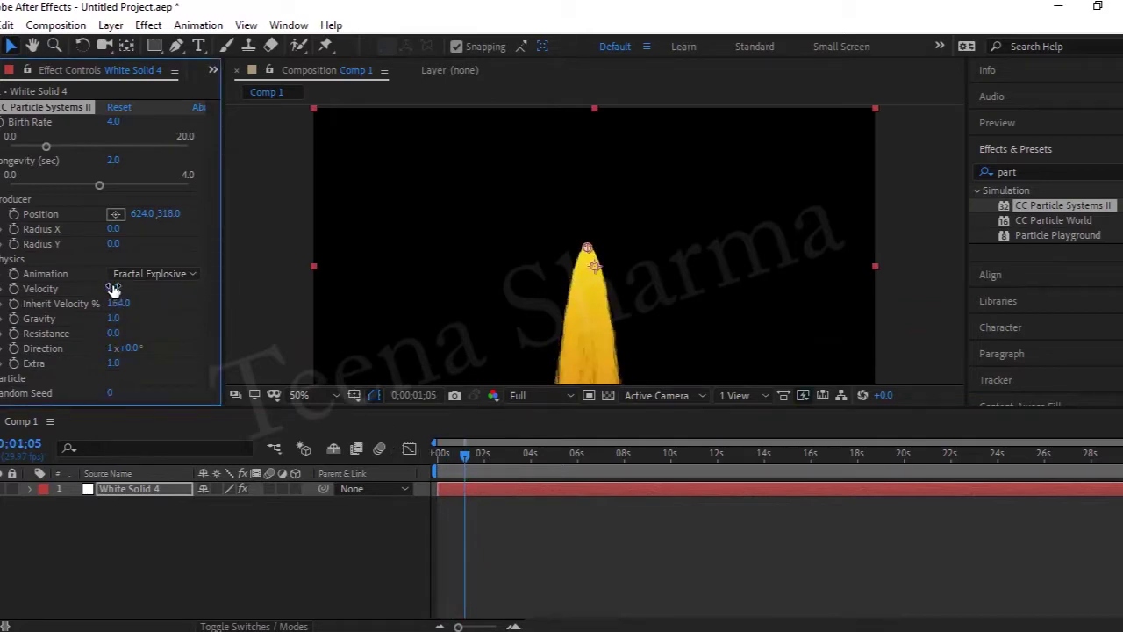
{"action": "left_click_drag", "start_coordinate": [149, 286], "coordinate": [201, 288]}
{"action": "left_click_drag", "start_coordinate": [120, 303], "coordinate": [272, 299]}
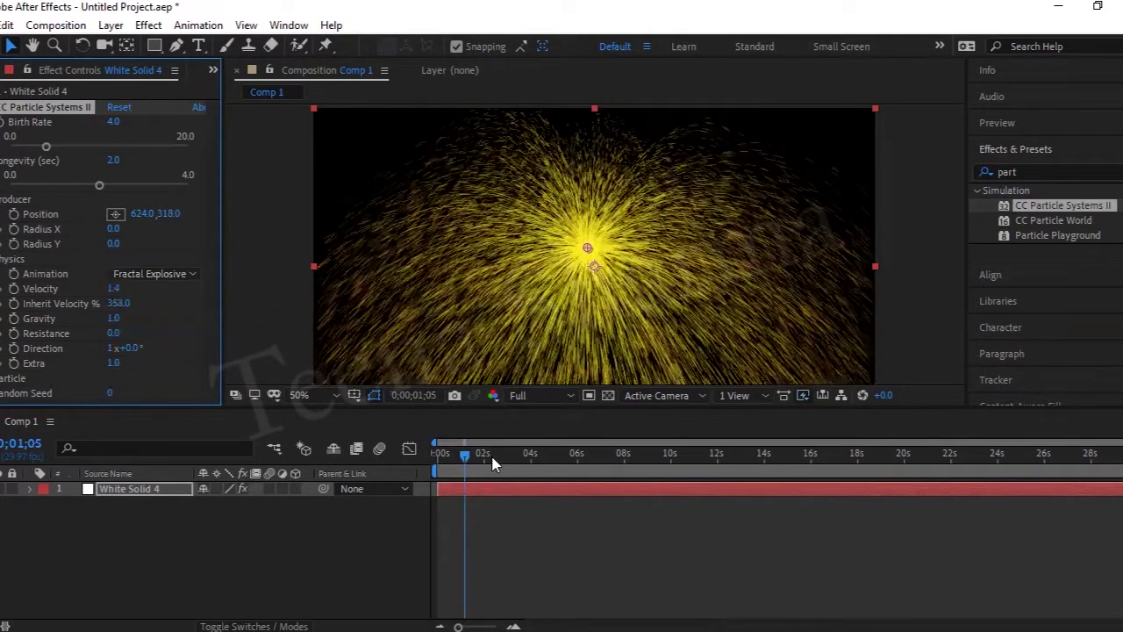
{"action": "left_click", "coordinate": [436, 453]}
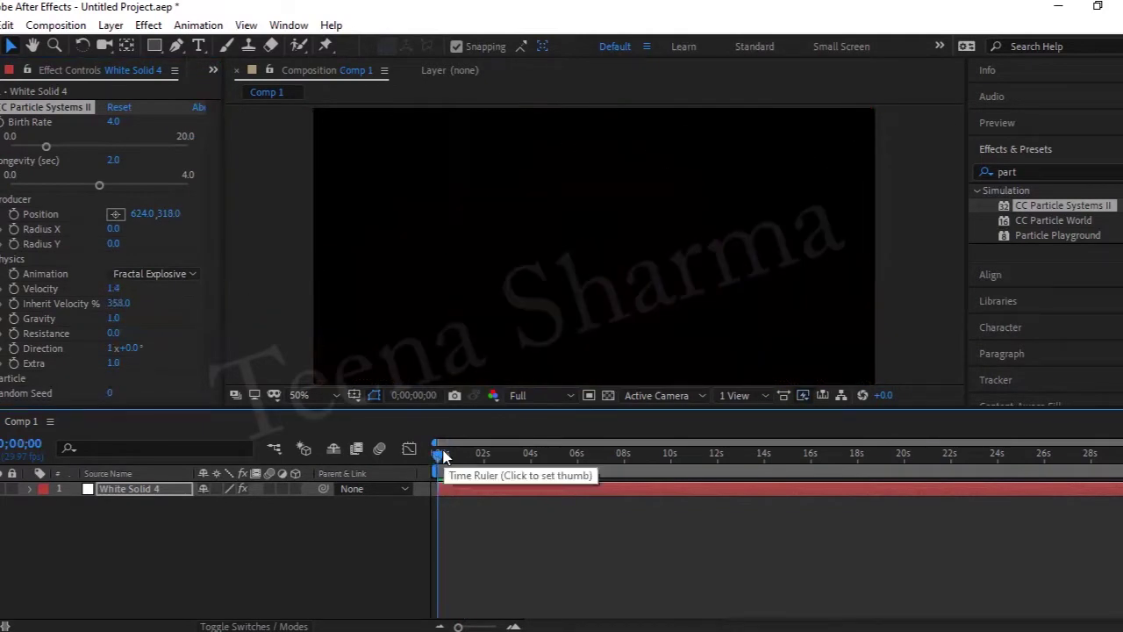
{"action": "key", "text": "space"}
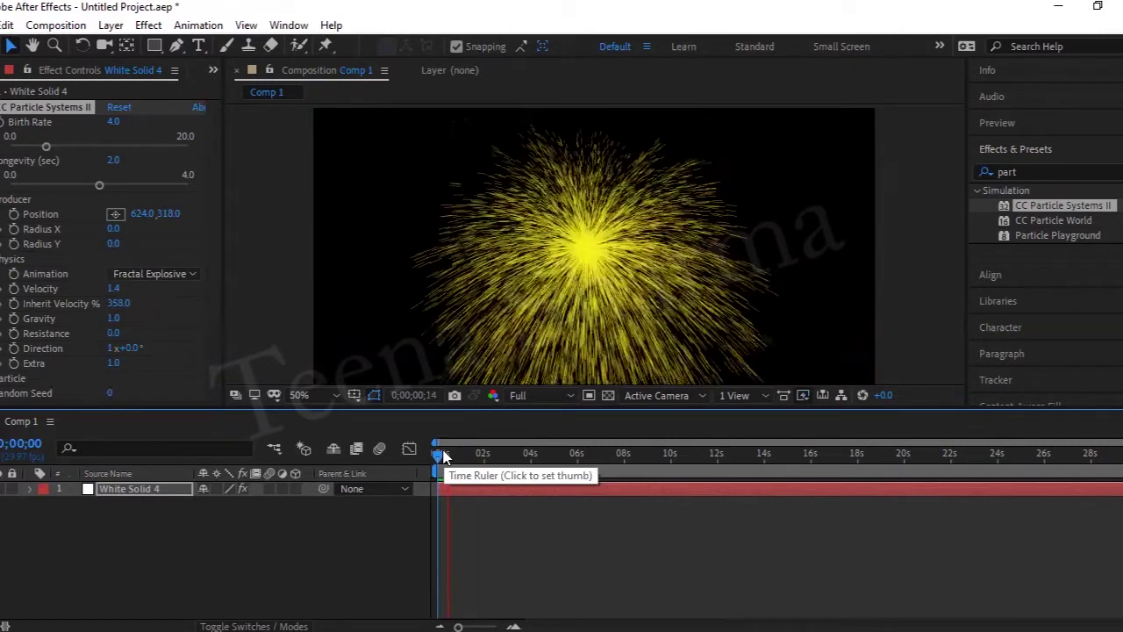
Stop the preview and set the particle Gravity to 0
{"action": "key", "text": "space"}
{"action": "left_click_drag", "start_coordinate": [113, 323], "coordinate": [0, 326]}
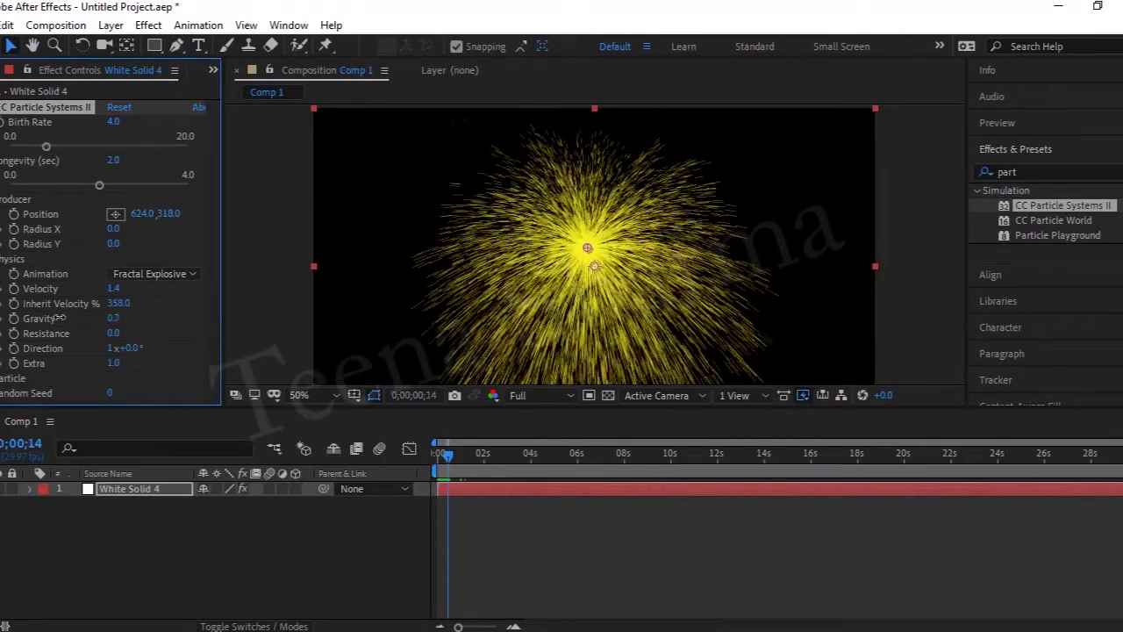
{"action": "left_click", "coordinate": [114, 318]}
{"action": "type", "text": "0"}
{"action": "key", "text": "Return"}
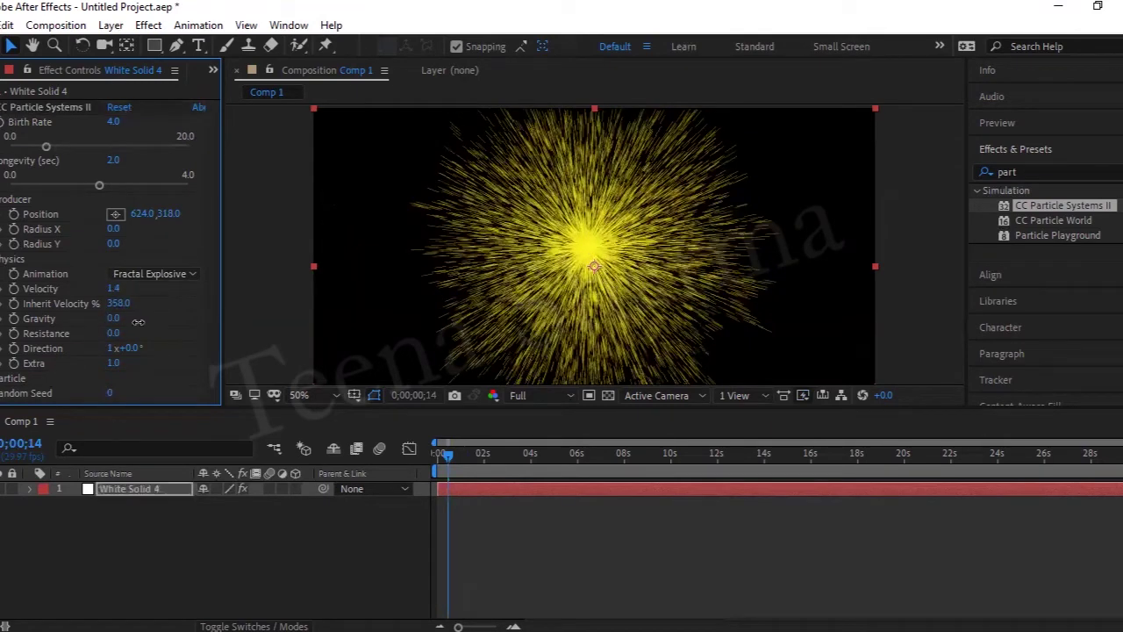
Try a Gravity of 0.6, return it to 0 and preview the particle burst
{"action": "mouse_move", "coordinate": [156, 315]}
{"action": "left_mouse_down"}
{"action": "mouse_move", "coordinate": [409, 309]}
{"action": "mouse_move", "coordinate": [143, 304]}
{"action": "left_mouse_up"}
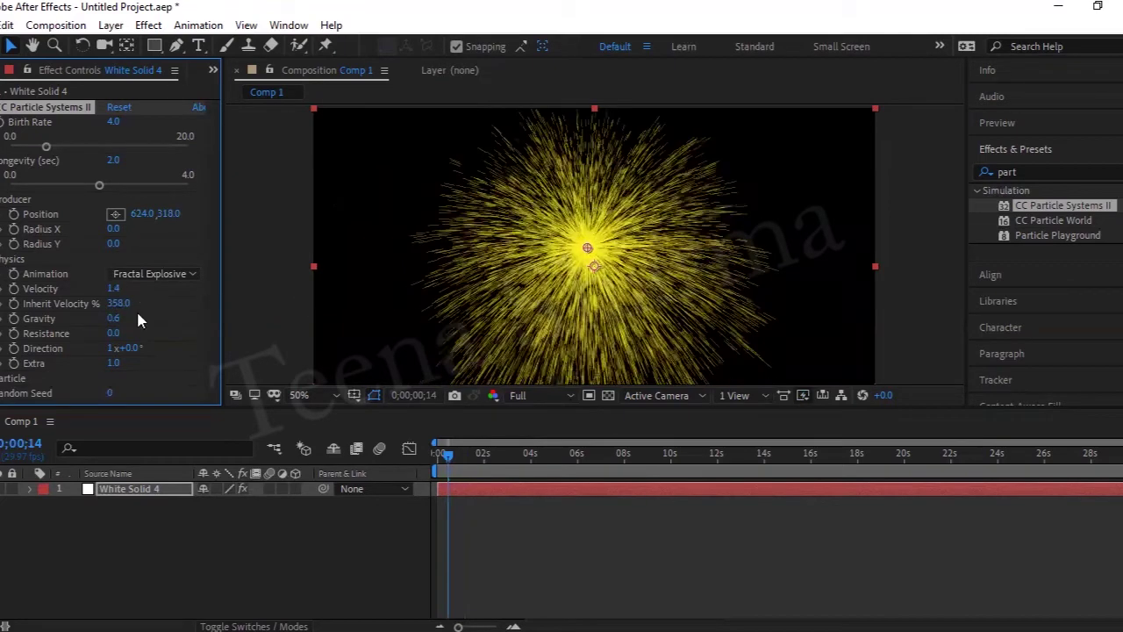
{"action": "left_click", "coordinate": [115, 317]}
{"action": "type", "text": "0"}
{"action": "key", "text": "Return"}
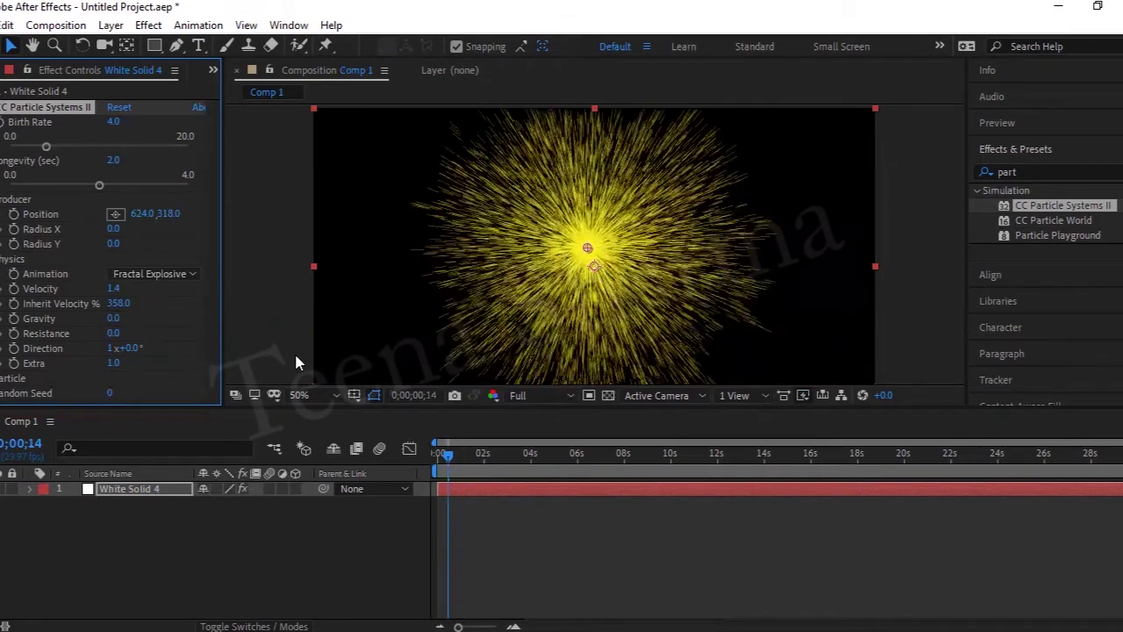
{"action": "key", "text": "space"}
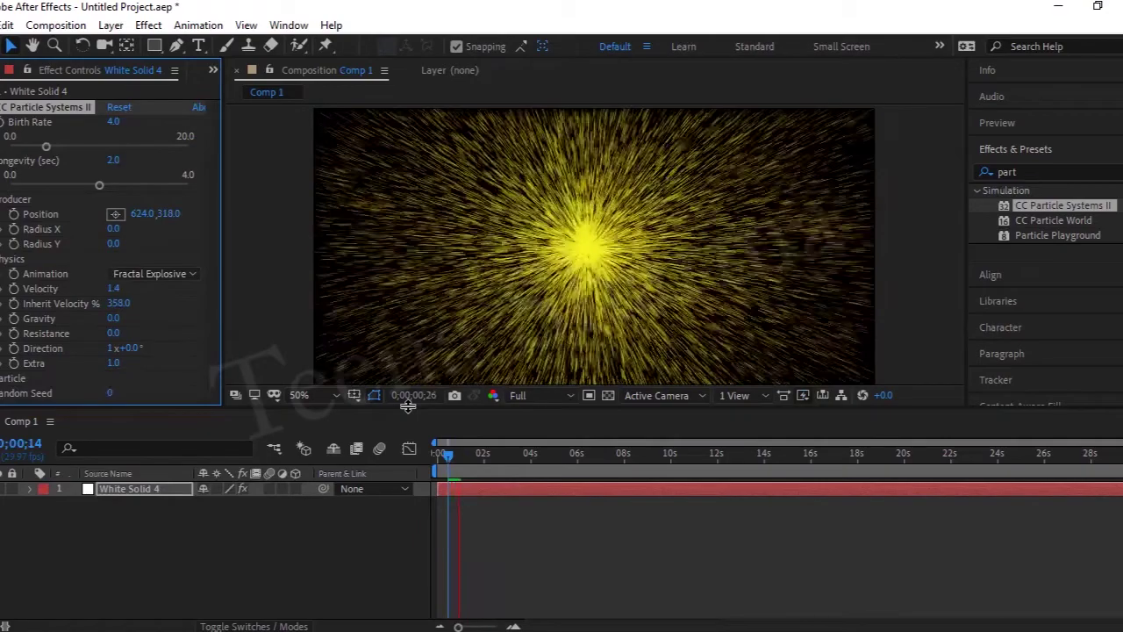
{"action": "key", "text": "space"}
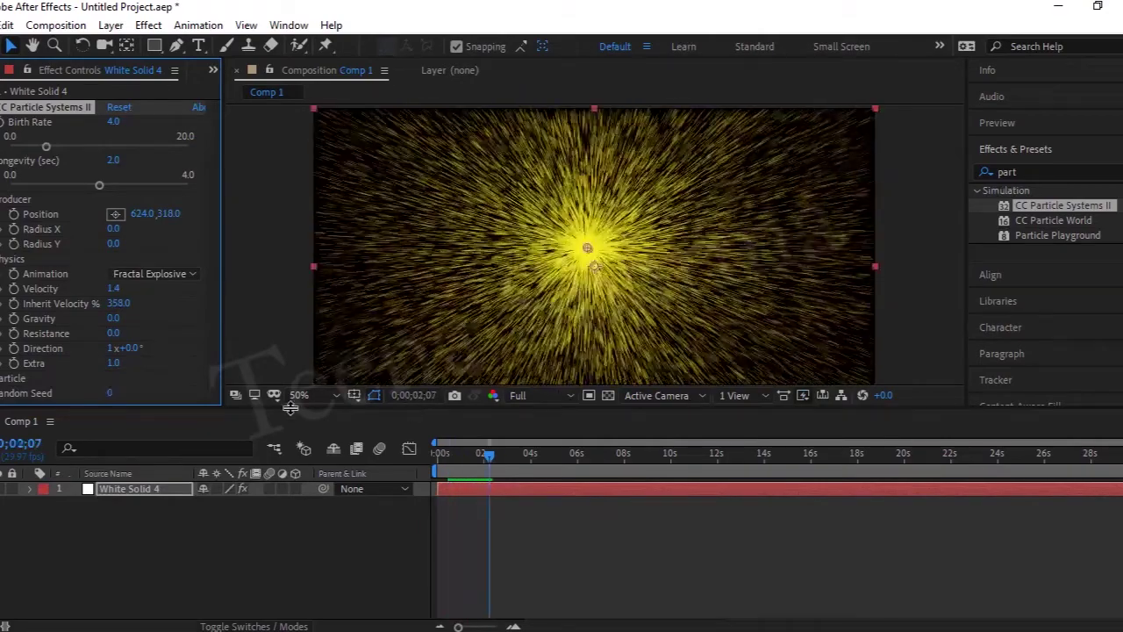
Reset the CC Particle Systems II settings and set the Direction to 1x+141°
{"action": "left_click", "coordinate": [118, 107]}
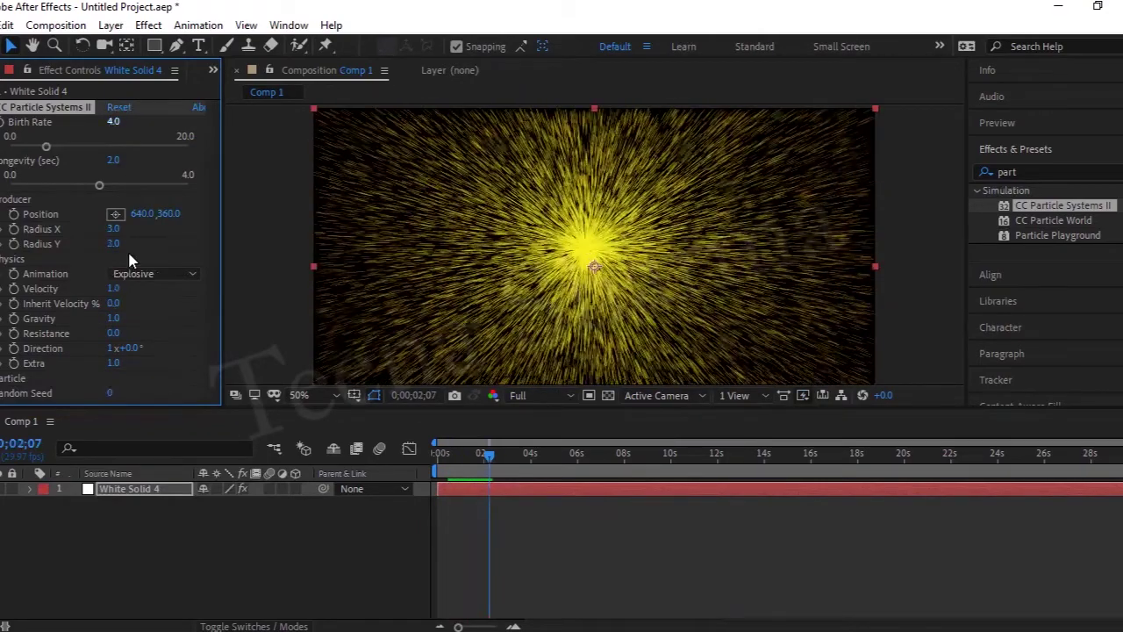
{"action": "left_click_drag", "start_coordinate": [208, 329], "coordinate": [114, 350]}
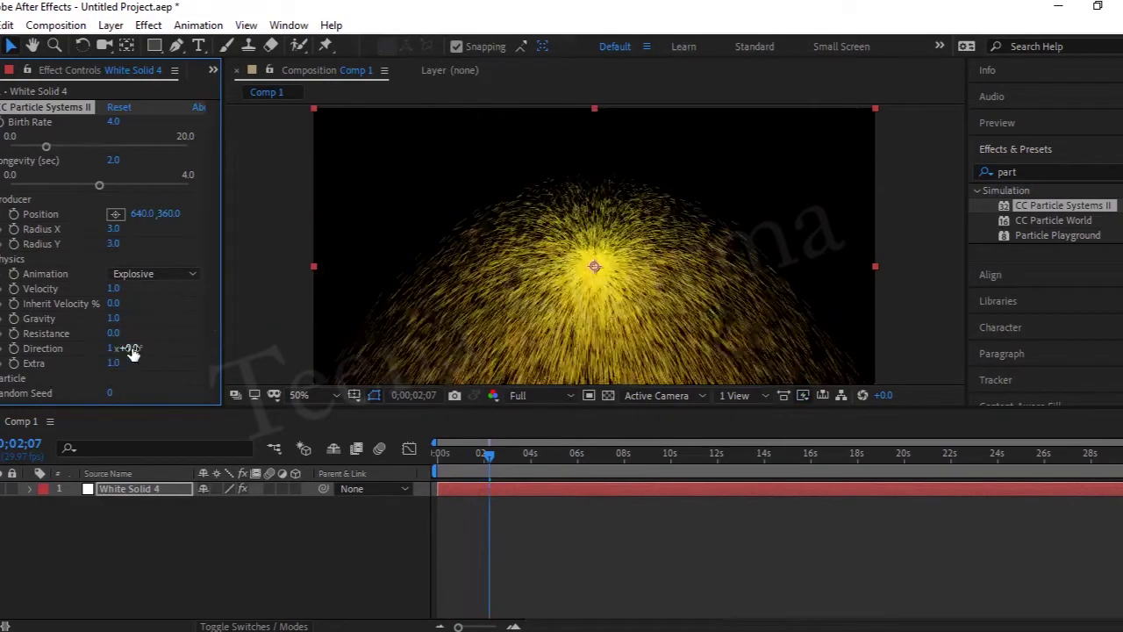
{"action": "left_click_drag", "start_coordinate": [187, 348], "coordinate": [298, 361]}
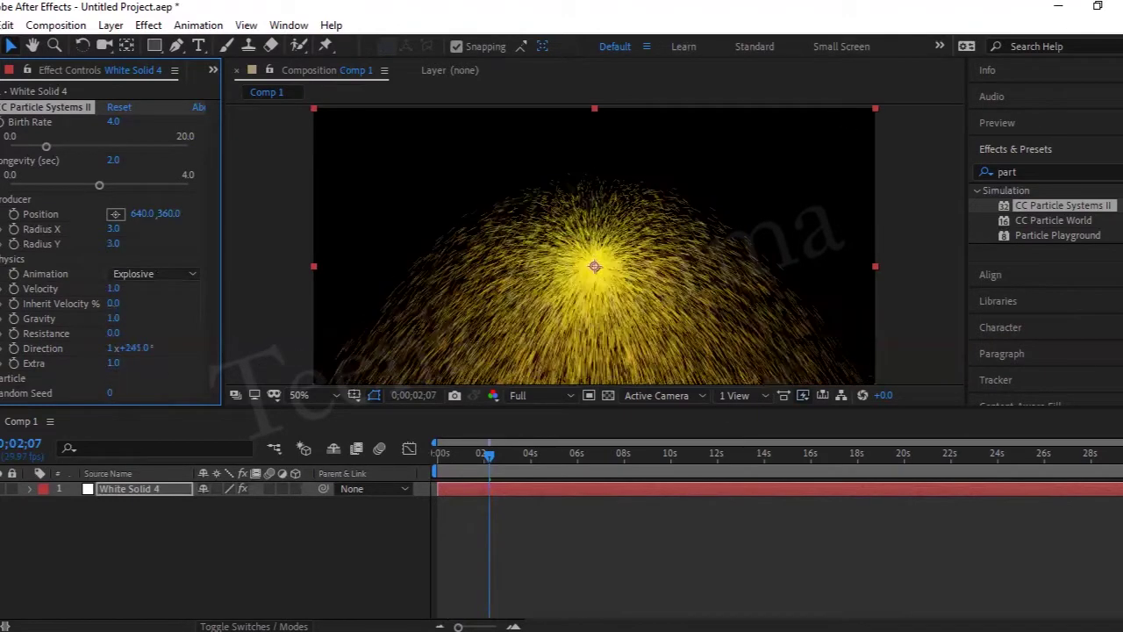
Collapse the Longevity, Birth Rate and Producer settings and look through the available Animation types
{"action": "scroll", "coordinate": [109, 254], "scroll_direction": "down", "scroll_amount": 3}
{"action": "scroll", "coordinate": [109, 255], "scroll_direction": "up", "scroll_amount": 3}
{"action": "left_click", "coordinate": [1, 160]}
{"action": "left_click", "coordinate": [2, 121]}
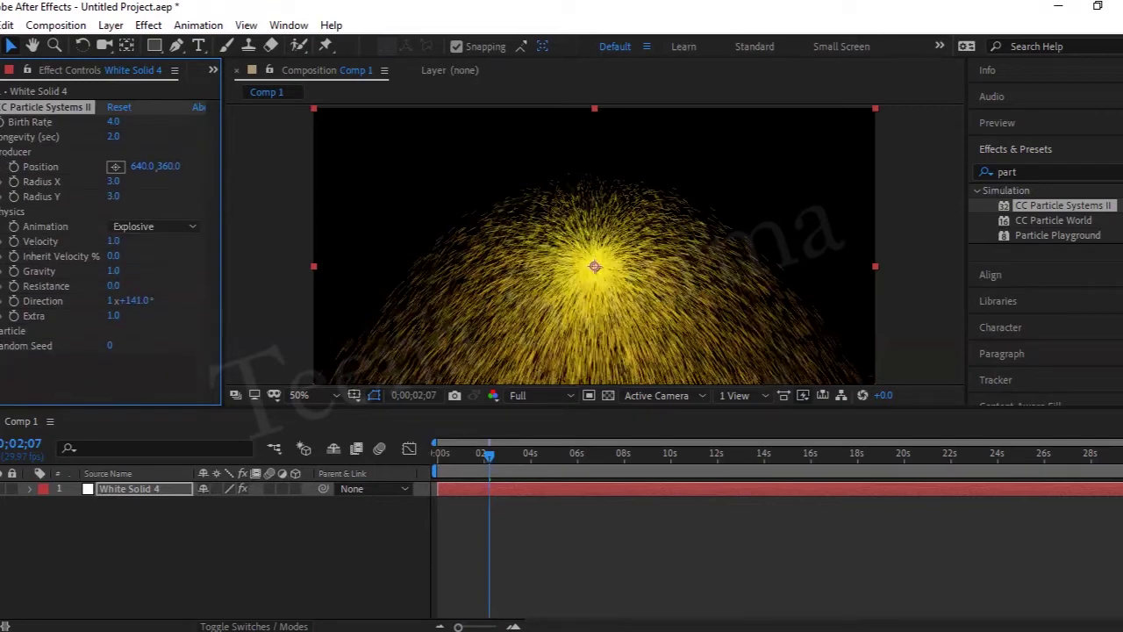
{"action": "left_click", "coordinate": [2, 151]}
{"action": "left_click", "coordinate": [157, 180]}
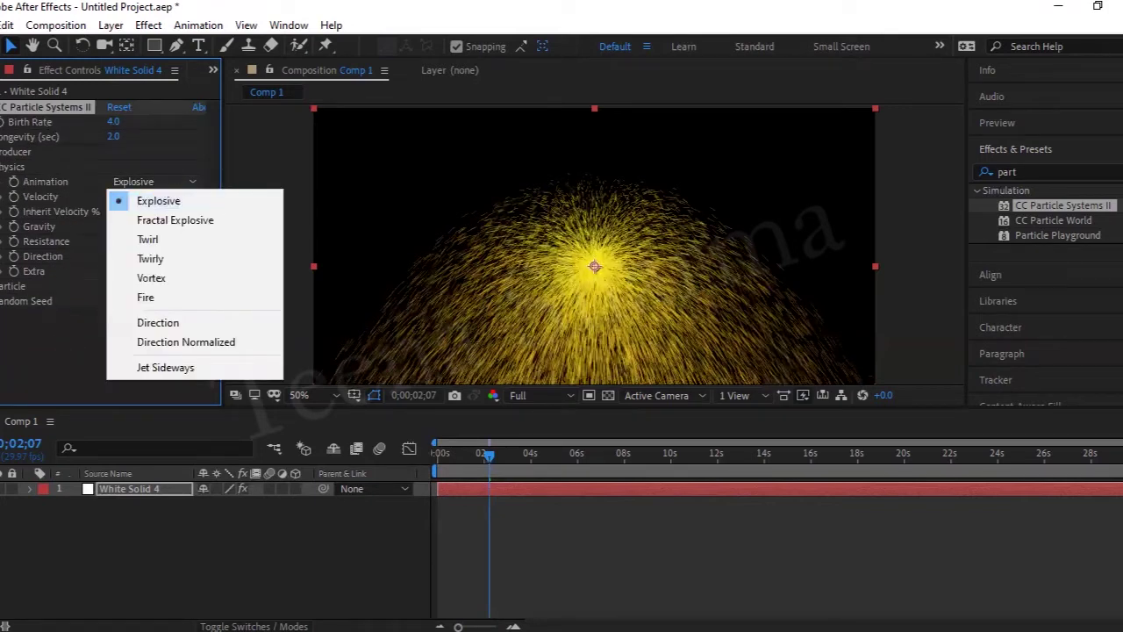
{"action": "key", "text": "Escape"}
Try the Star and Shaded Sphere particle types on the burst
{"action": "scroll", "coordinate": [110, 255], "scroll_direction": "down", "scroll_amount": 1}
{"action": "left_click", "coordinate": [163, 249]}
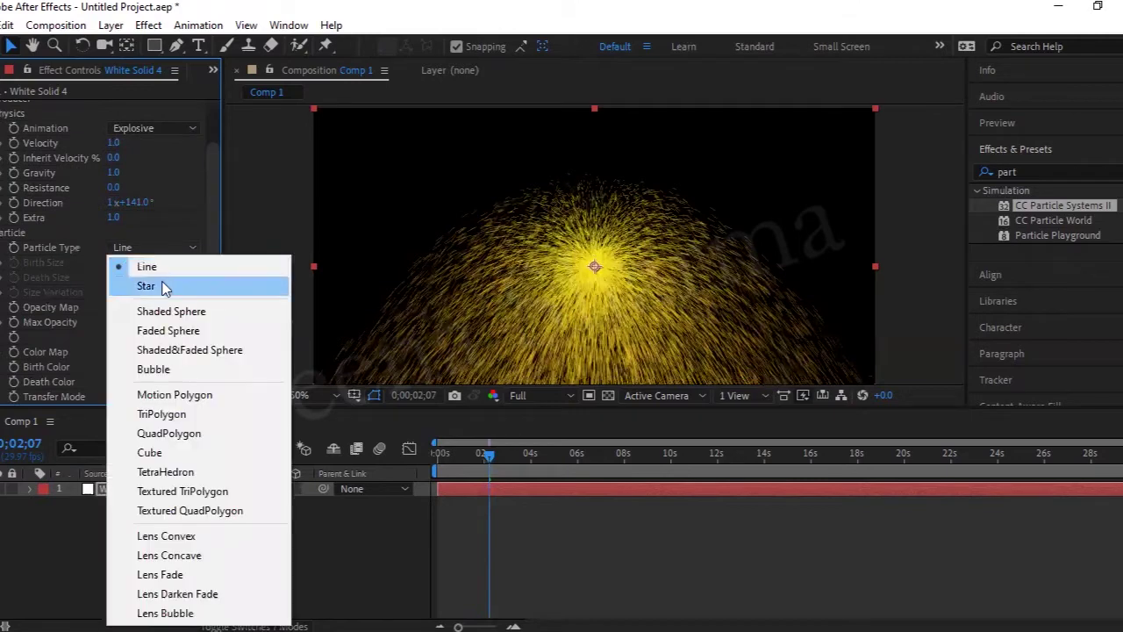
{"action": "left_click", "coordinate": [156, 288]}
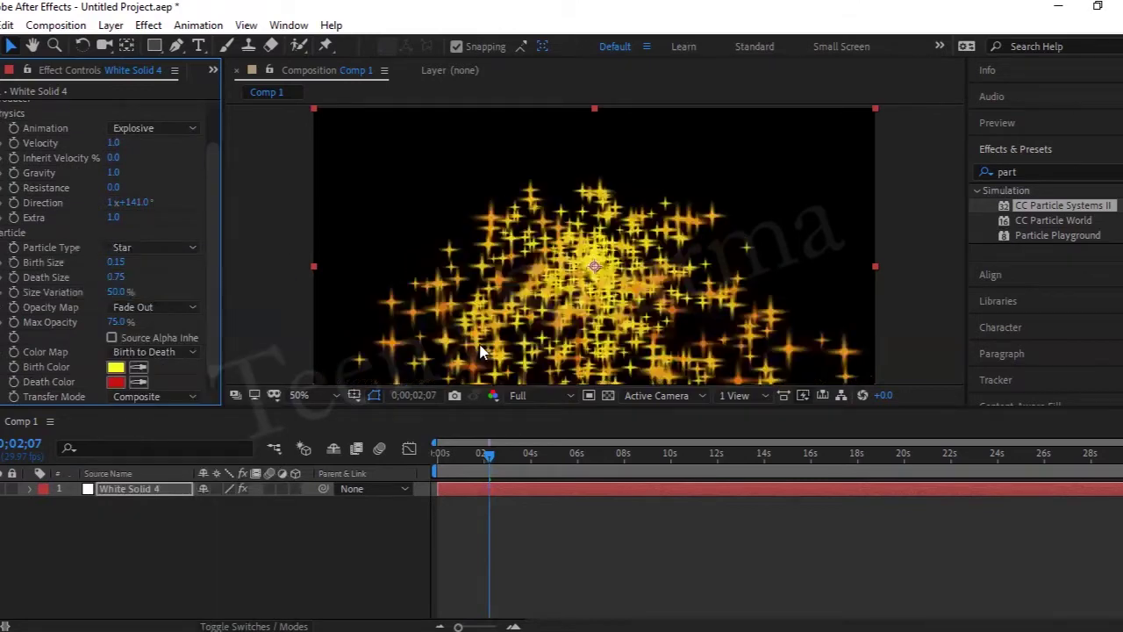
{"action": "left_click", "coordinate": [148, 253]}
{"action": "left_click", "coordinate": [144, 311]}
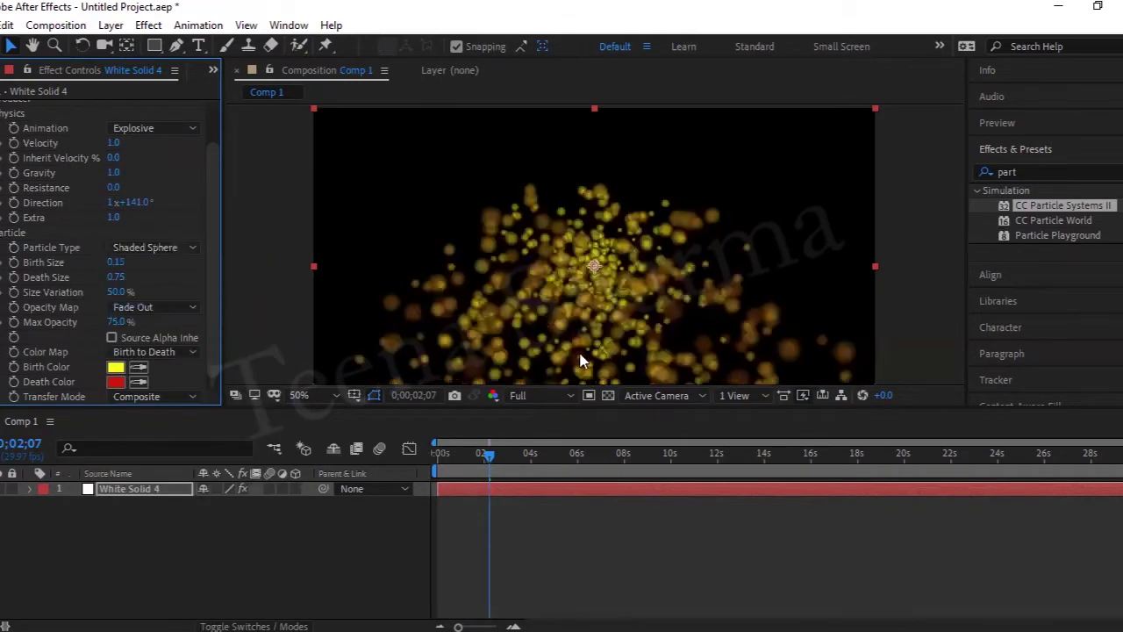
Try the Lens Fade particle type and return the particles to Line
{"action": "left_click", "coordinate": [197, 249]}
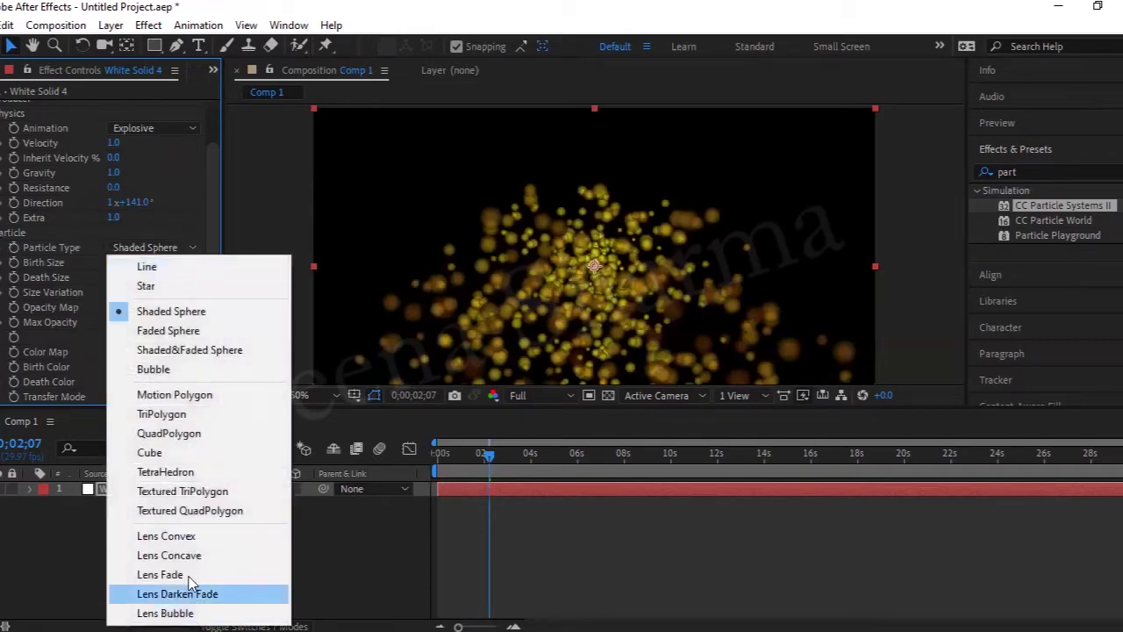
{"action": "left_click", "coordinate": [150, 571]}
{"action": "left_click", "coordinate": [162, 248]}
{"action": "left_click", "coordinate": [168, 265]}
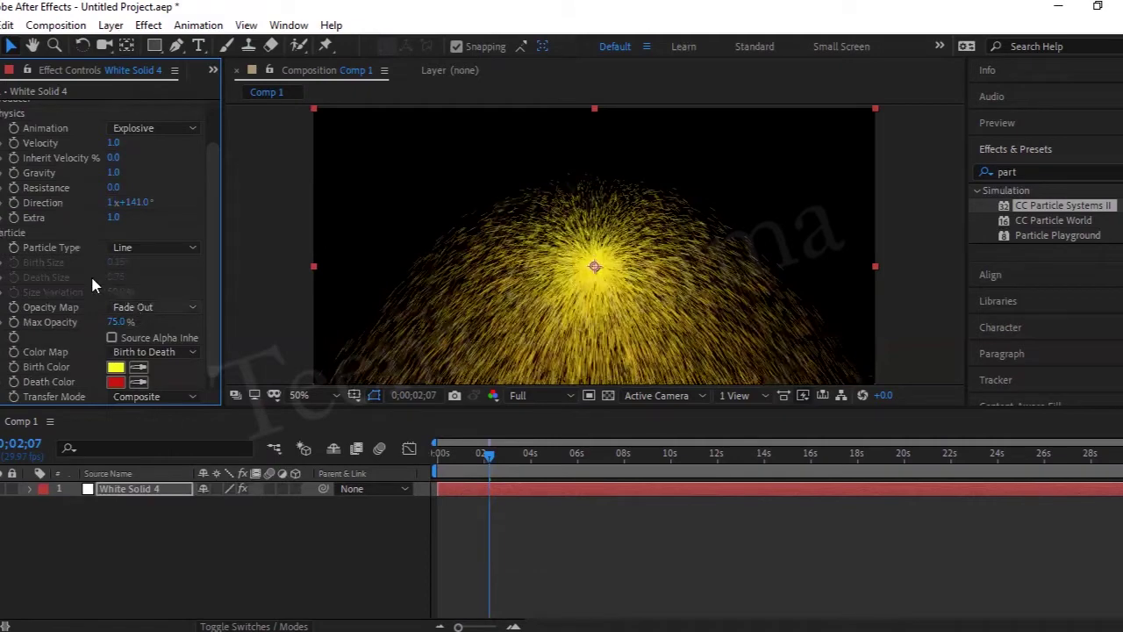
Set the particle type to Star with Birth Size 0.04, Death Size 0.81 and Size Variation 0%
{"action": "left_click", "coordinate": [156, 247]}
{"action": "left_click", "coordinate": [147, 283]}
{"action": "left_click_drag", "start_coordinate": [116, 262], "coordinate": [13, 291]}
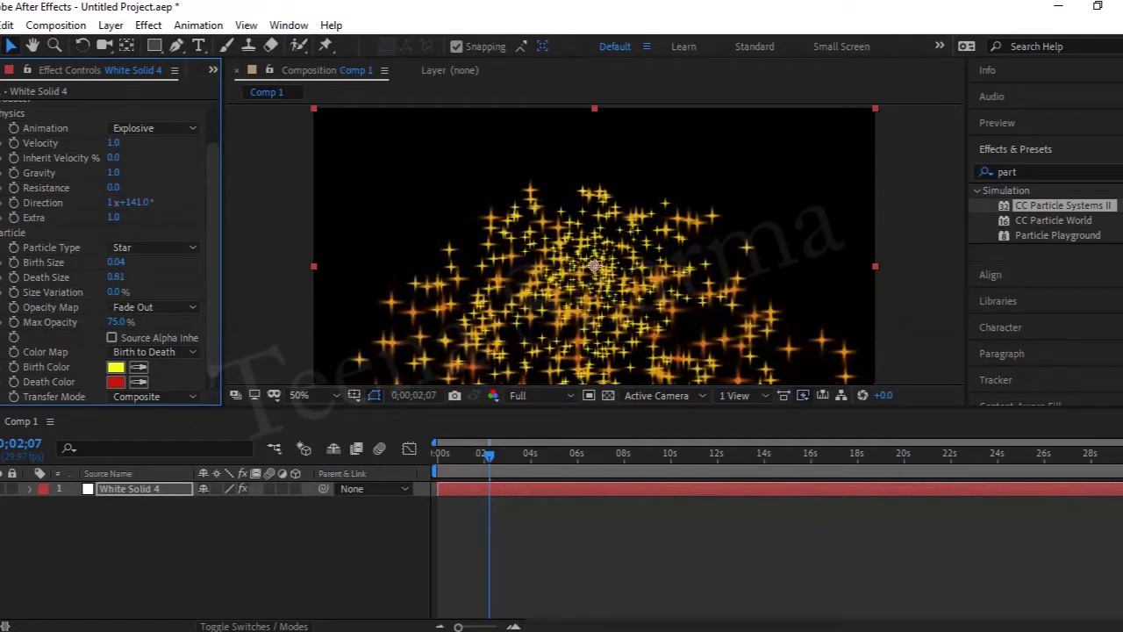
Try another Opacity Map, return it to Fade Out and set Max Opacity to 92%
{"action": "left_click", "coordinate": [123, 307]}
{"action": "left_click", "coordinate": [156, 321]}
{"action": "left_click", "coordinate": [145, 307]}
{"action": "left_click", "coordinate": [155, 363]}
{"action": "left_click_drag", "start_coordinate": [114, 322], "coordinate": [158, 322]}
Set the particle Birth Color to near-white FFFFF5 and the Death Color to near-white FFFEFE
{"action": "scroll", "coordinate": [130, 351], "scroll_direction": "down", "scroll_amount": 1}
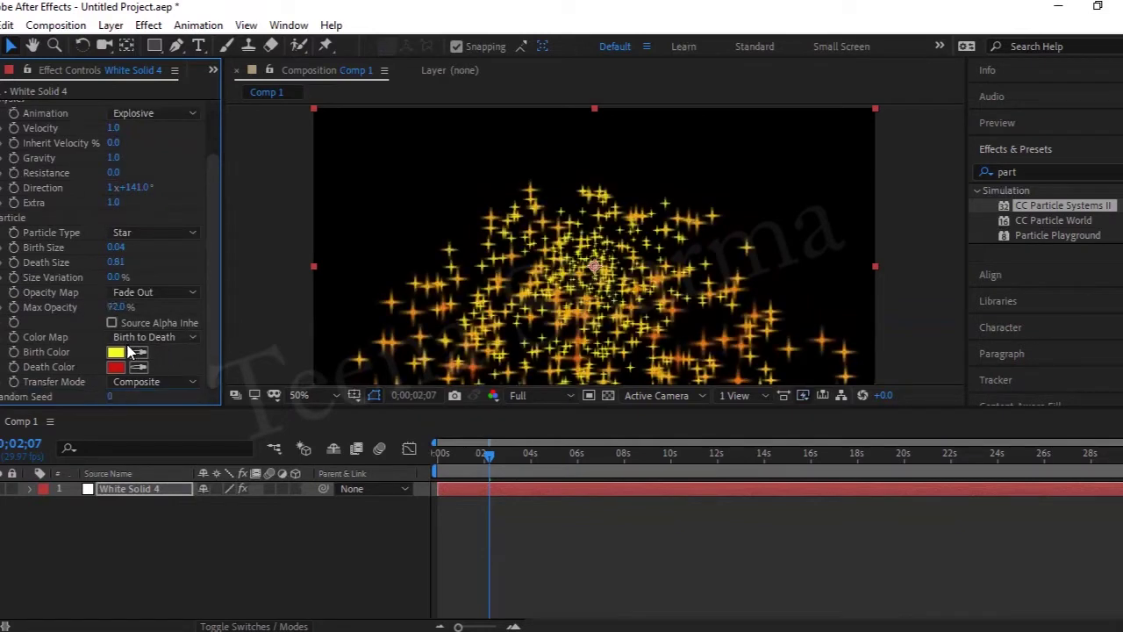
{"action": "left_click", "coordinate": [115, 353]}
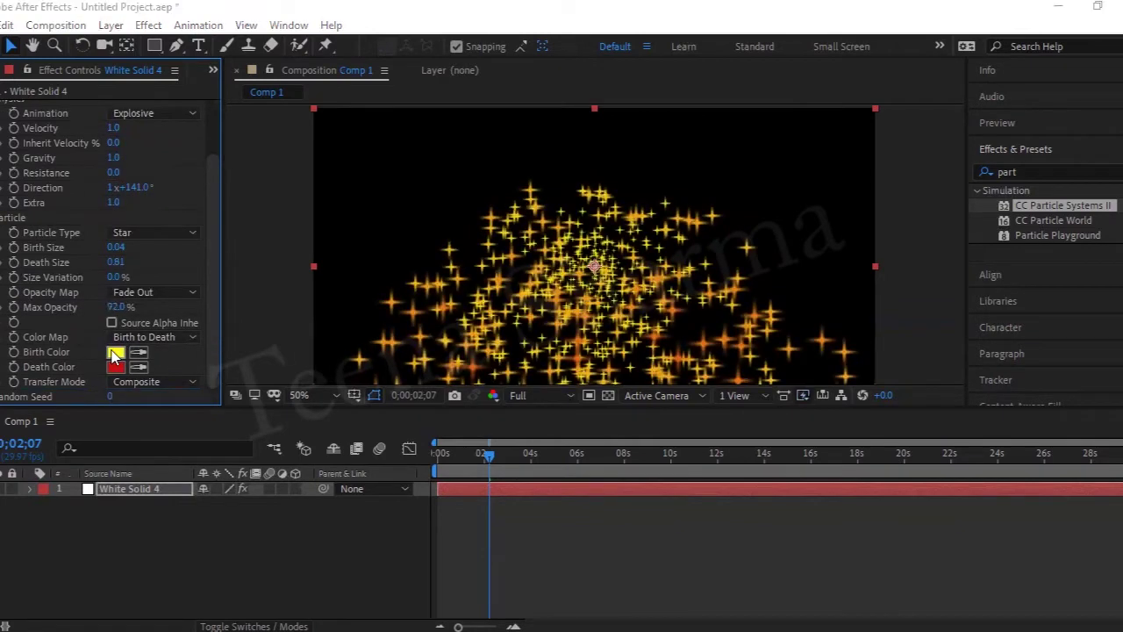
{"action": "left_click", "coordinate": [360, 220]}
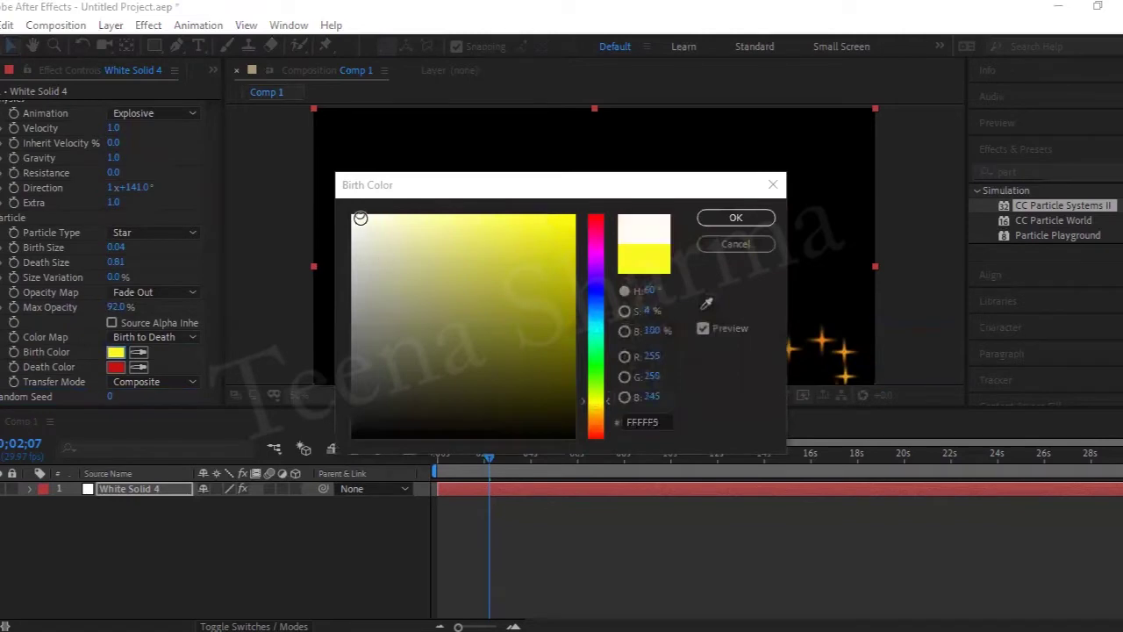
{"action": "key", "text": "Return"}
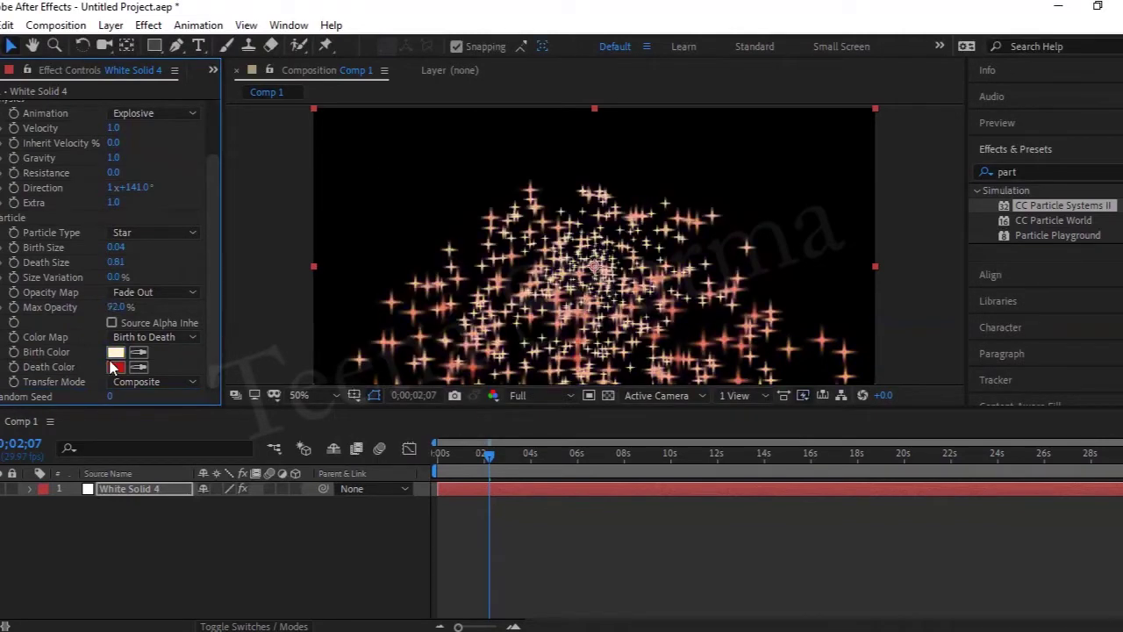
{"action": "left_click", "coordinate": [115, 367]}
{"action": "type", "text": "ffffff"}
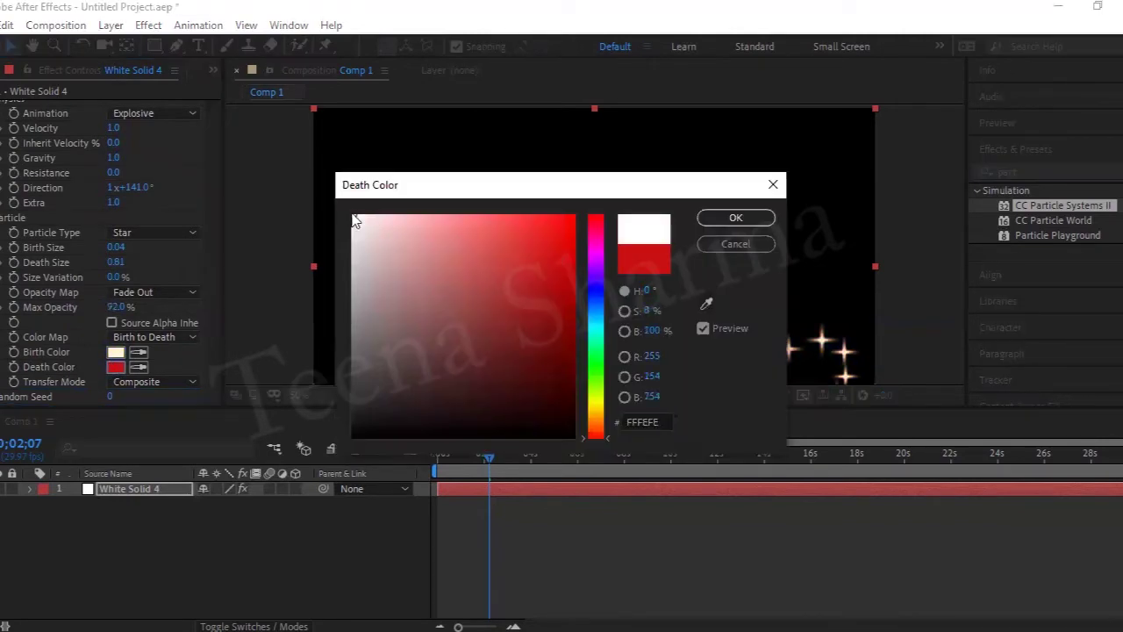
{"action": "left_click", "coordinate": [725, 221]}
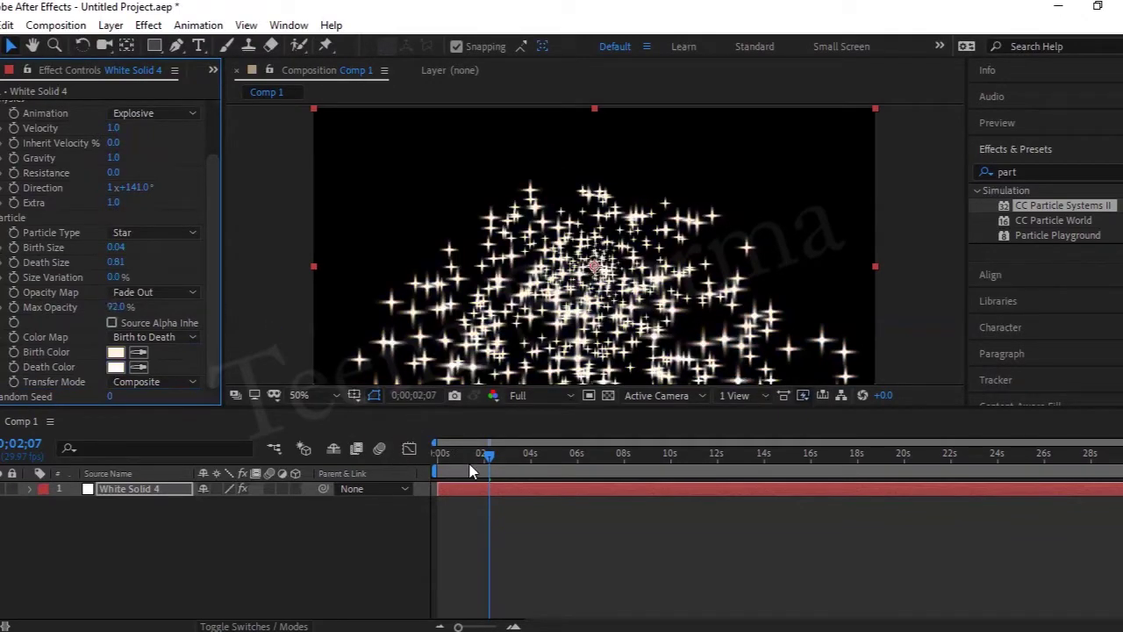
Preview the white star particles from near the start of the timeline to about 5 seconds
{"action": "left_click_drag", "start_coordinate": [487, 457], "coordinate": [439, 454]}
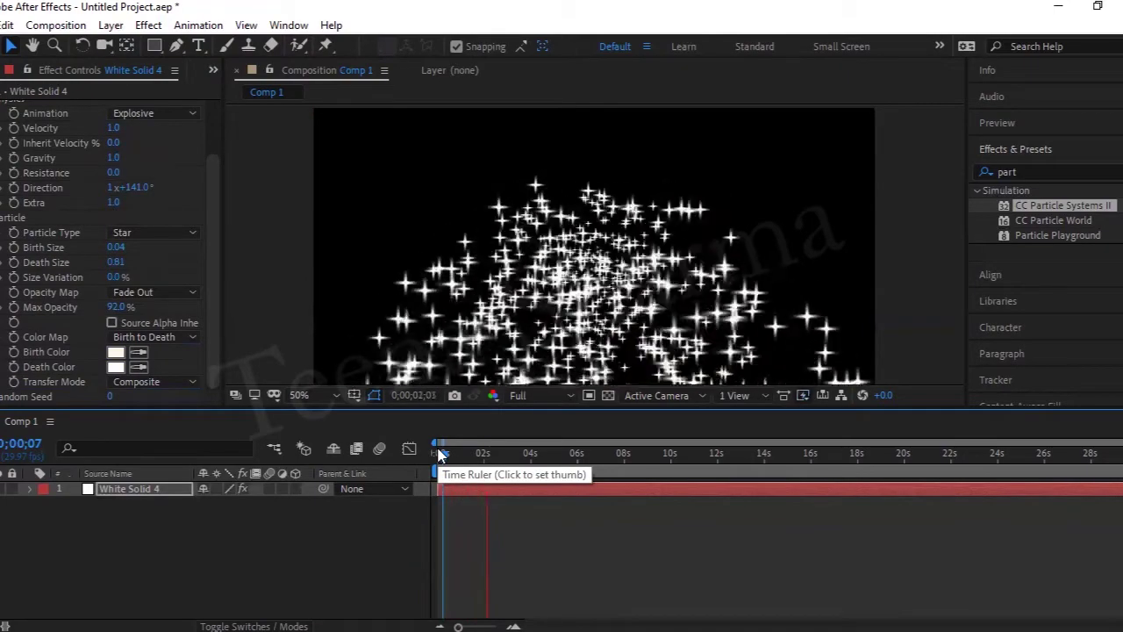
{"action": "key", "text": "Return"}
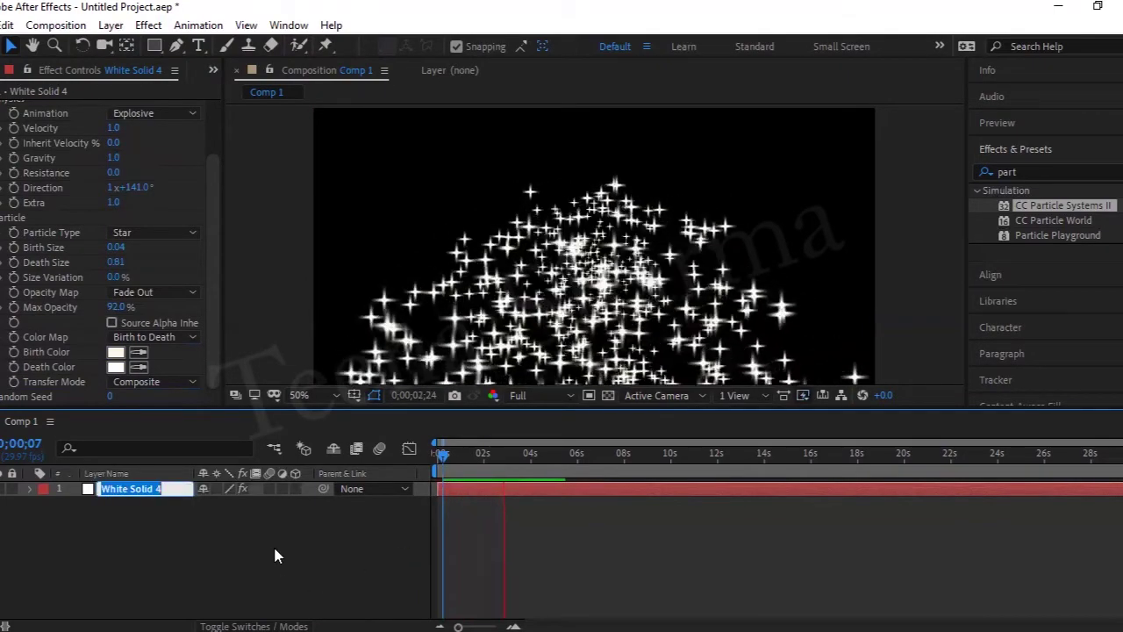
{"action": "left_click", "coordinate": [273, 544]}
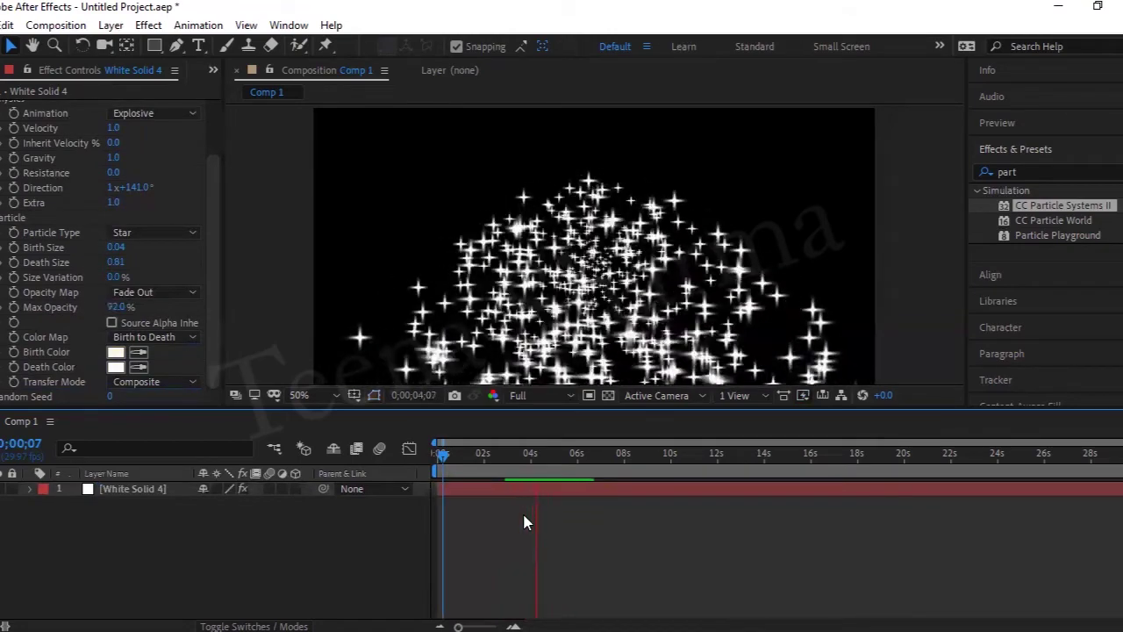
{"action": "key", "text": "space"}
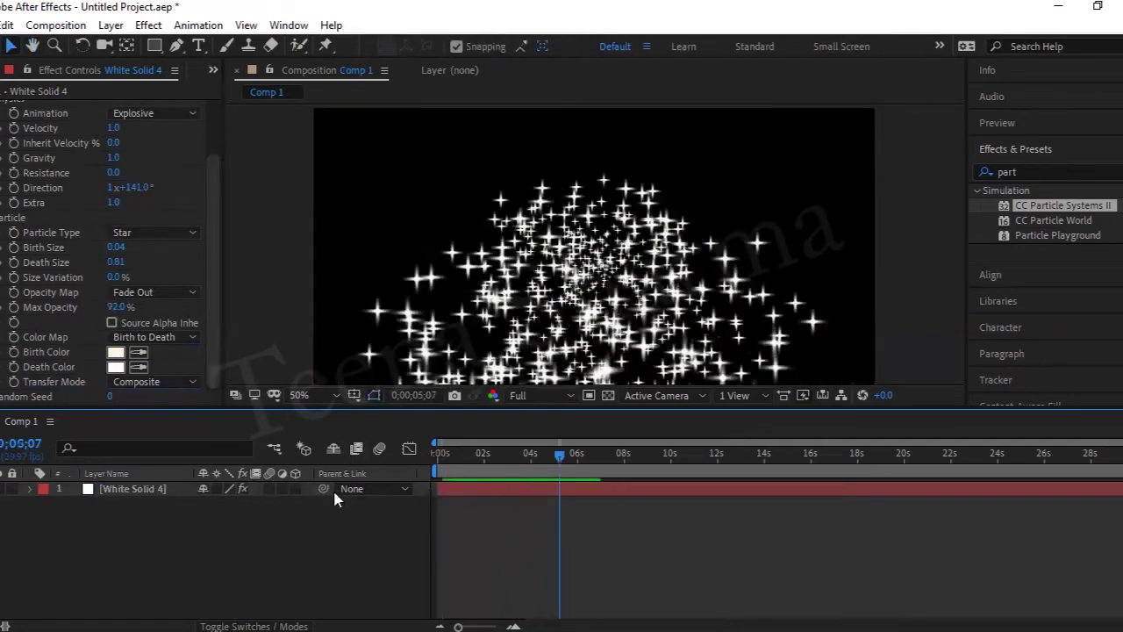
Delete the White Solid 4 layer and create a new white solid in the composition
{"action": "left_click", "coordinate": [147, 490]}
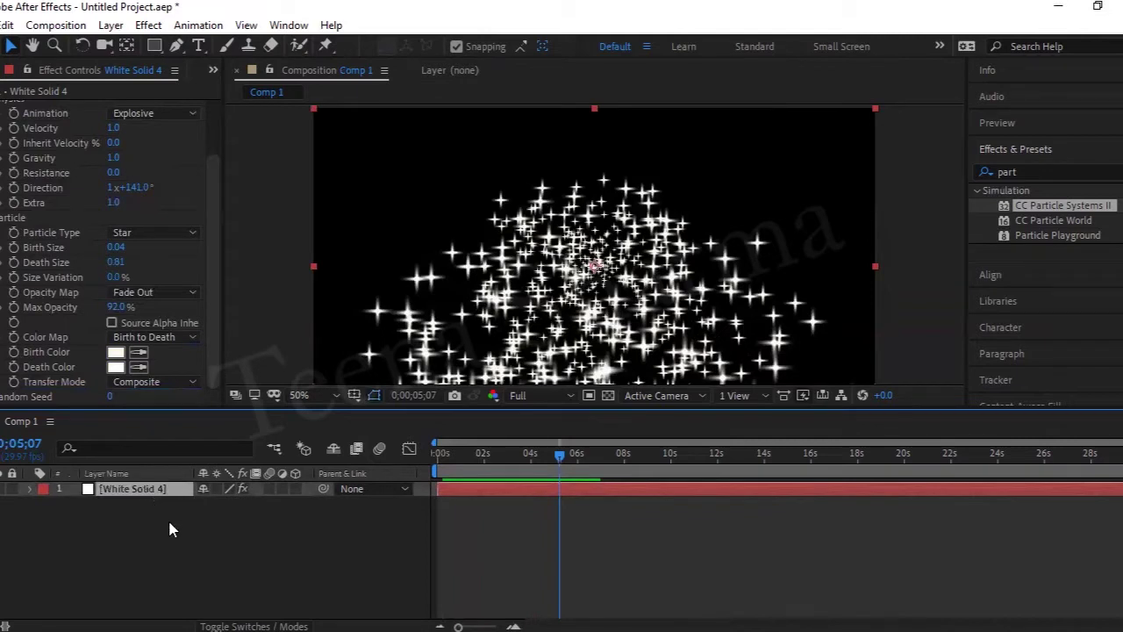
{"action": "key", "text": "Delete"}
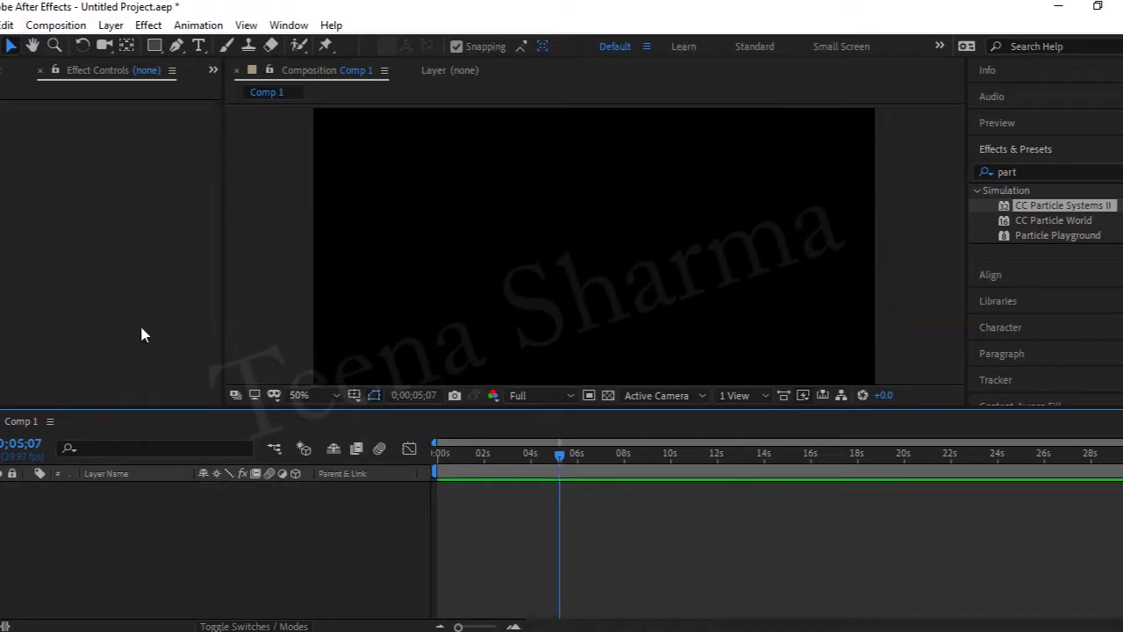
{"action": "right_click", "coordinate": [113, 522]}
{"action": "mouse_move", "coordinate": [181, 321]}
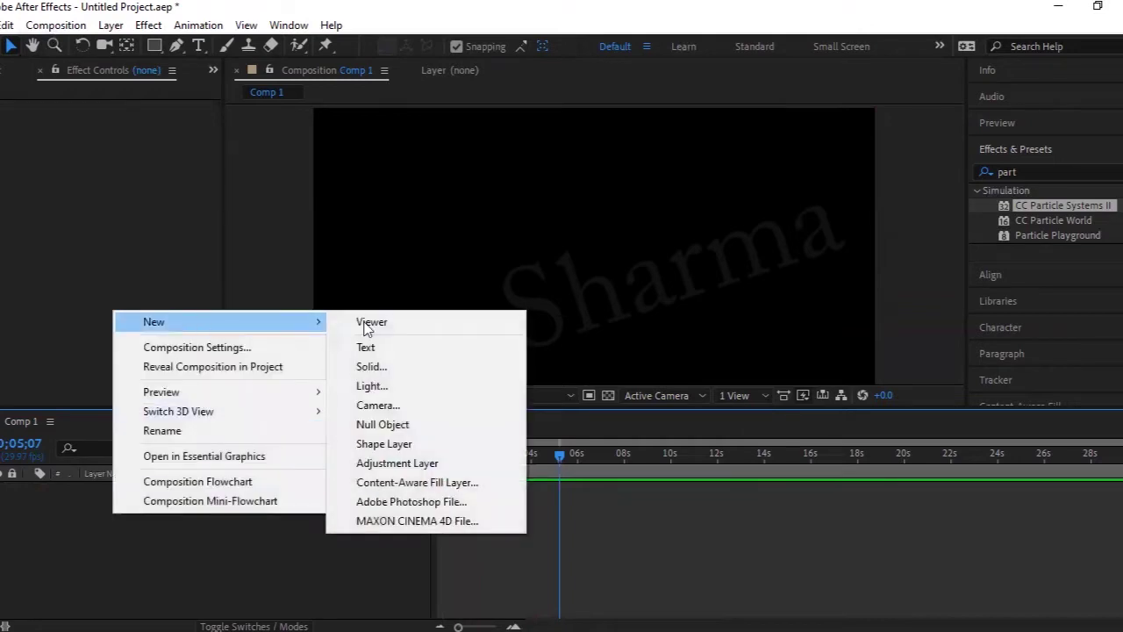
{"action": "left_click", "coordinate": [371, 366]}
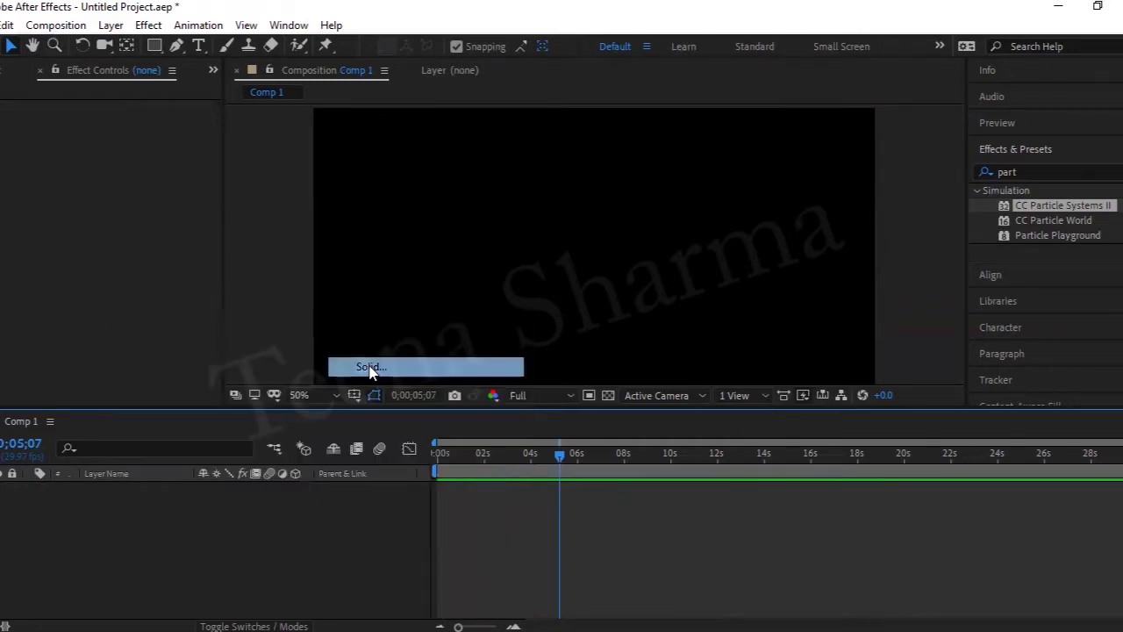
{"action": "left_click", "coordinate": [626, 480]}
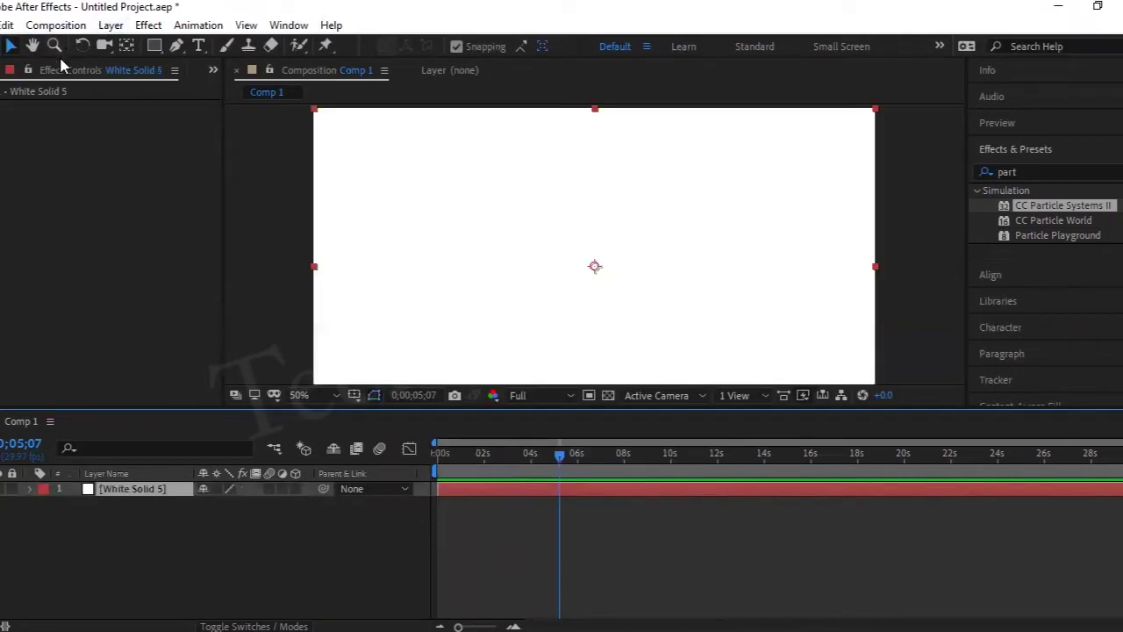
Apply CC Particle Systems II to the new white solid and expand its Physics settings
{"action": "left_click", "coordinate": [60, 527]}
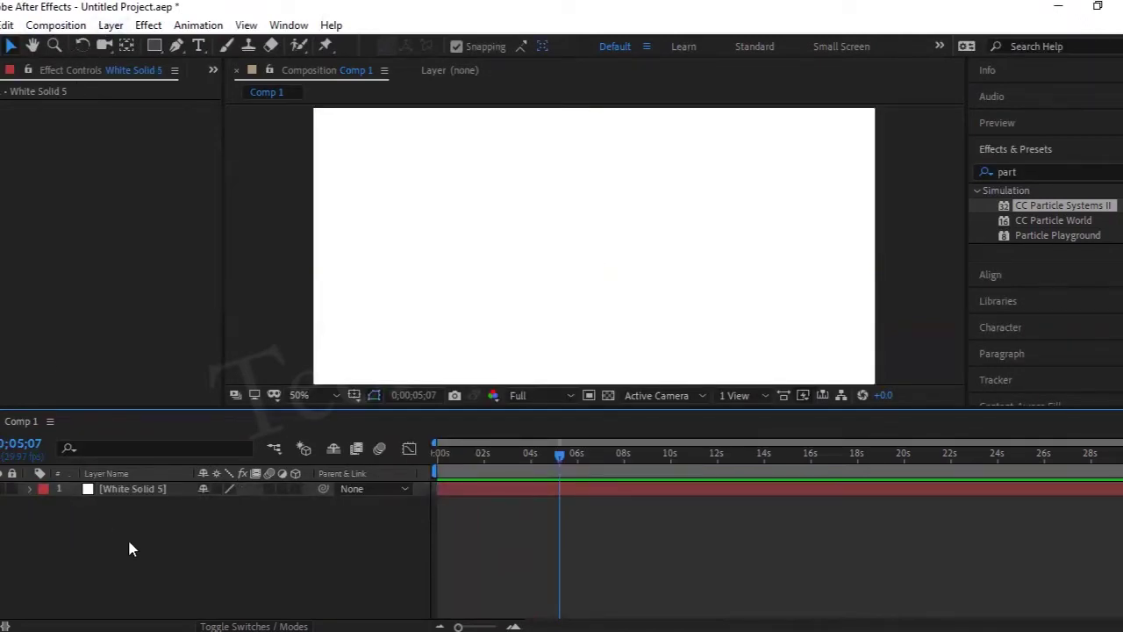
{"action": "left_click_drag", "start_coordinate": [1064, 211], "coordinate": [674, 274]}
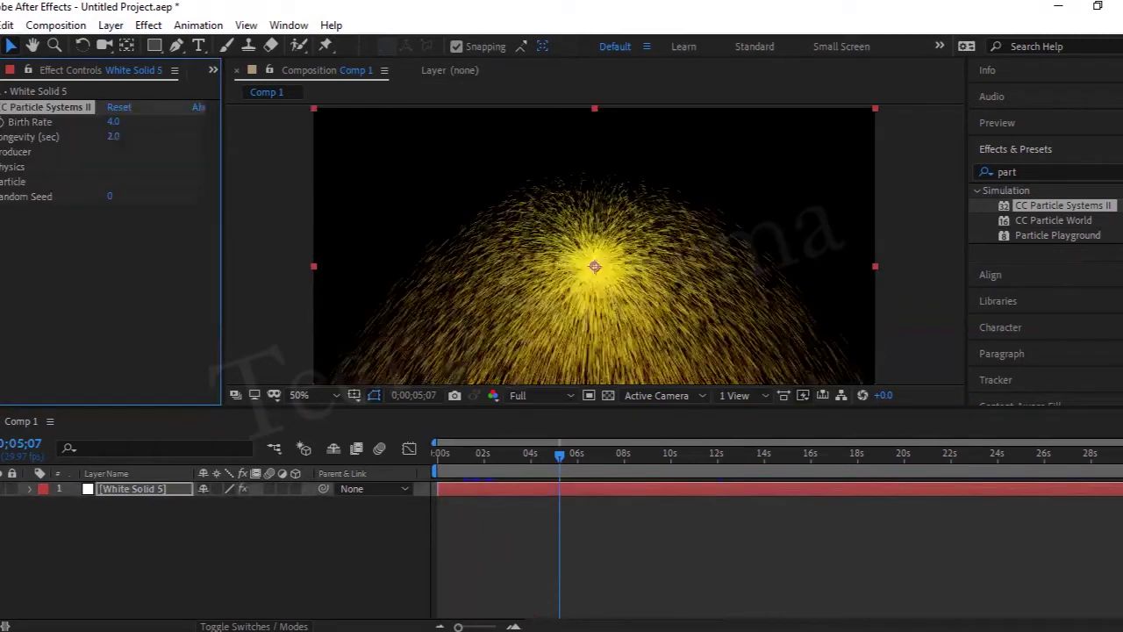
{"action": "left_click", "coordinate": [3, 167]}
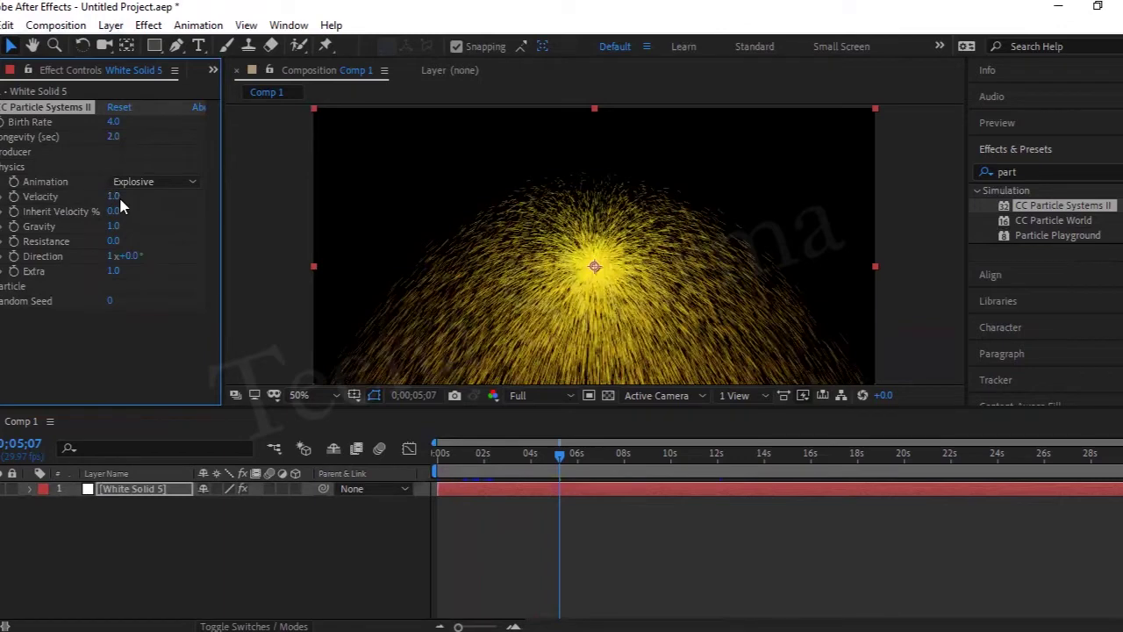
Set the particle Velocity to 0.0 and try the Faded Sphere particle type before choosing TriPolygon
{"action": "left_click_drag", "start_coordinate": [105, 195], "coordinate": [40, 209]}
{"action": "left_click", "coordinate": [3, 286]}
{"action": "scroll", "coordinate": [83, 274], "scroll_direction": "down", "scroll_amount": 2}
{"action": "left_click", "coordinate": [135, 246]}
{"action": "left_click", "coordinate": [166, 331]}
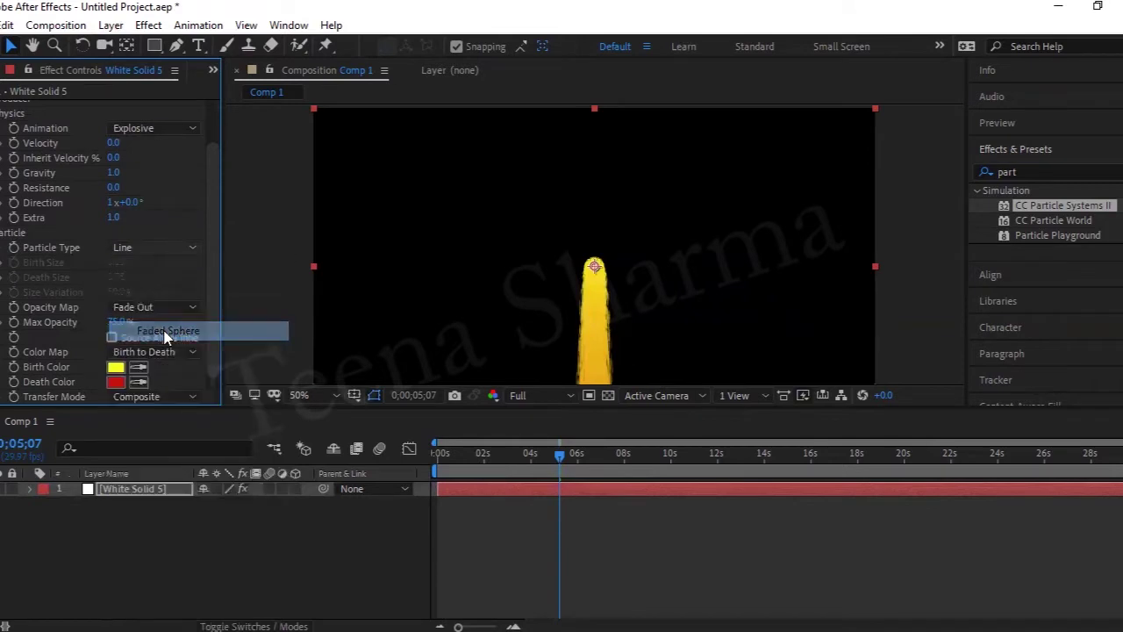
{"action": "left_click", "coordinate": [141, 249]}
{"action": "left_click", "coordinate": [164, 413]}
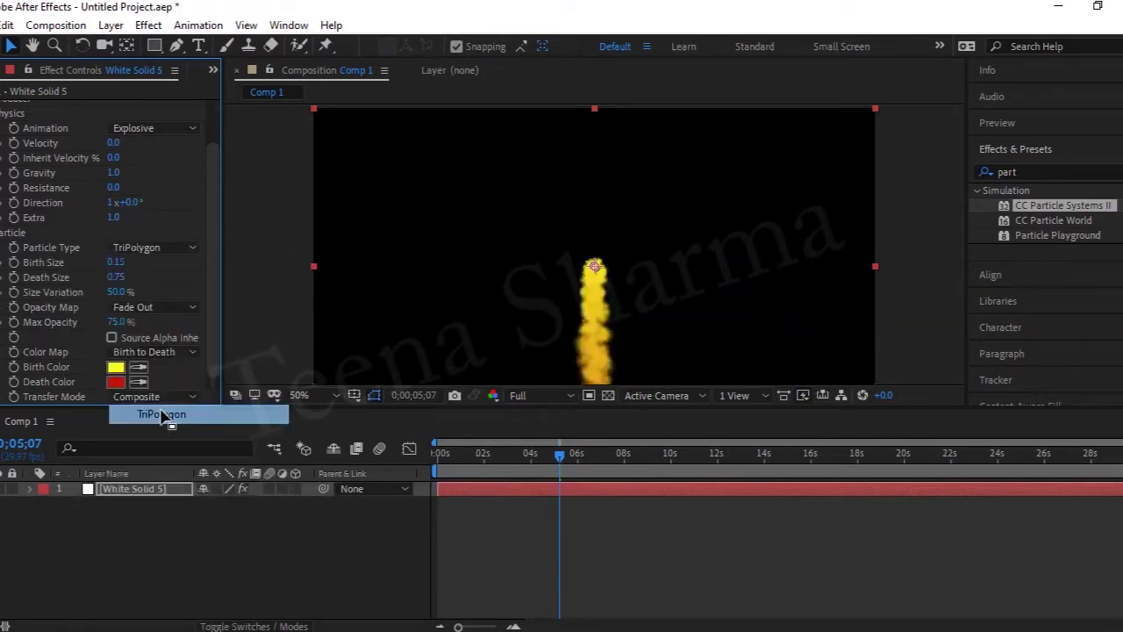
Try the TetraHedron particle type and return the Particle Type to TriPolygon
{"action": "left_click", "coordinate": [159, 250]}
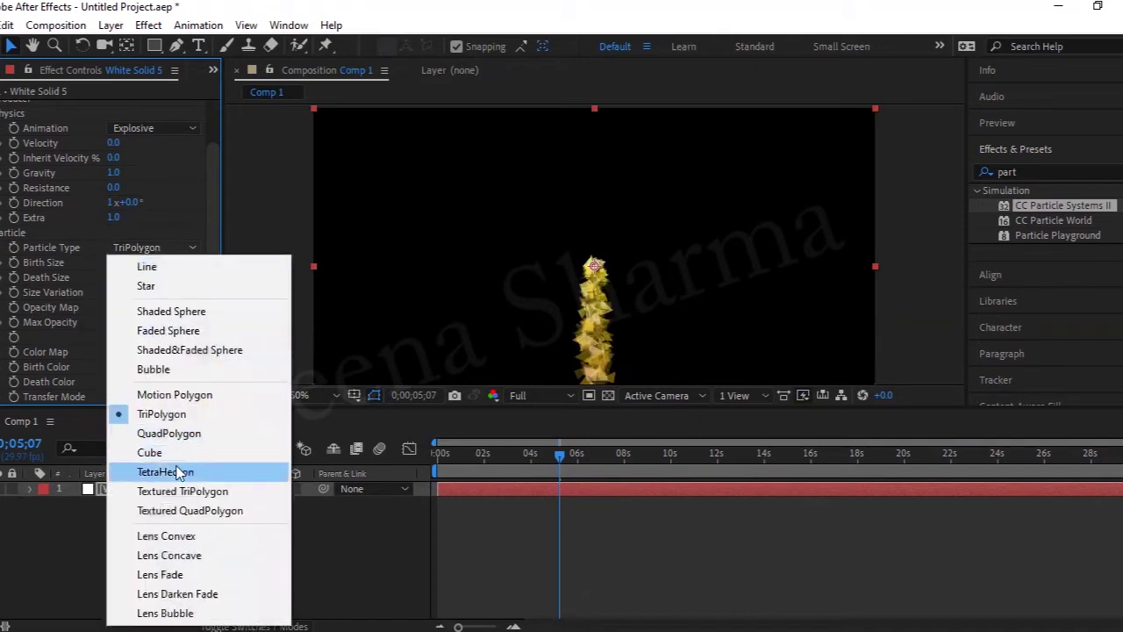
{"action": "left_click", "coordinate": [179, 473]}
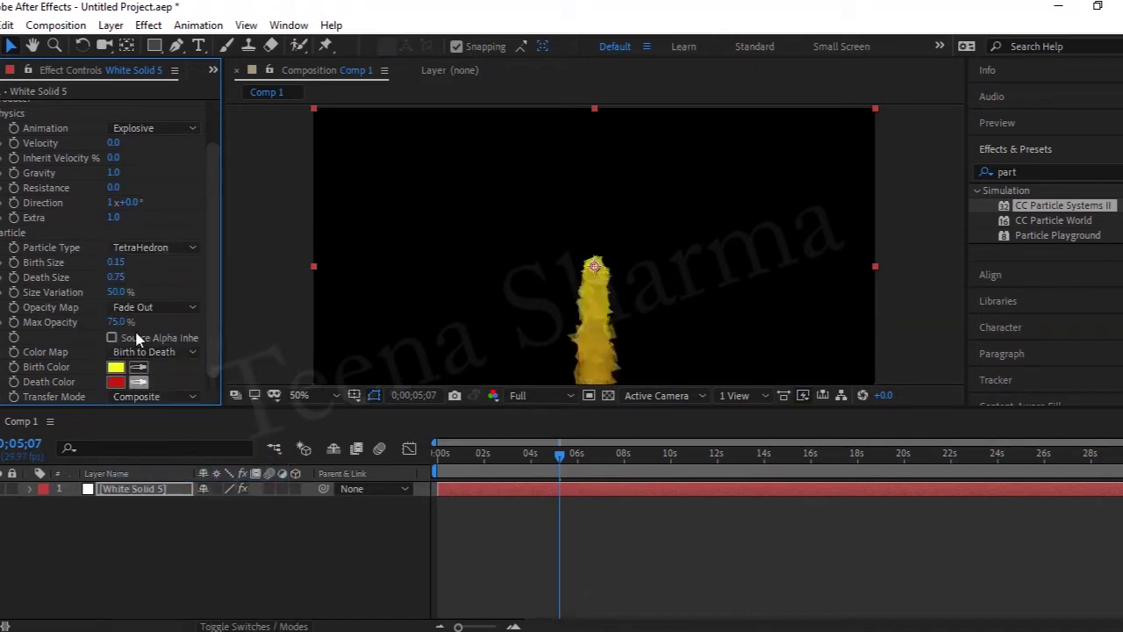
{"action": "left_click", "coordinate": [175, 247]}
{"action": "left_click", "coordinate": [163, 413]}
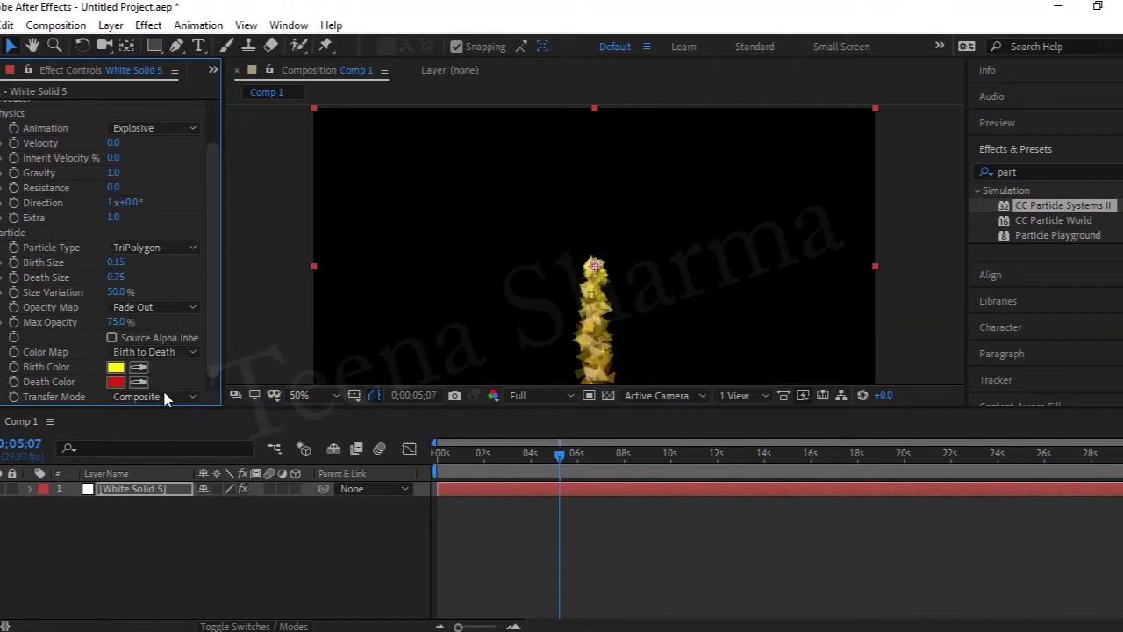
Set the particle Birth Color to white and the Death Color to dark red
{"action": "left_click", "coordinate": [115, 367]}
{"action": "left_click_drag", "start_coordinate": [381, 218], "coordinate": [353, 215]}
{"action": "left_click", "coordinate": [767, 224]}
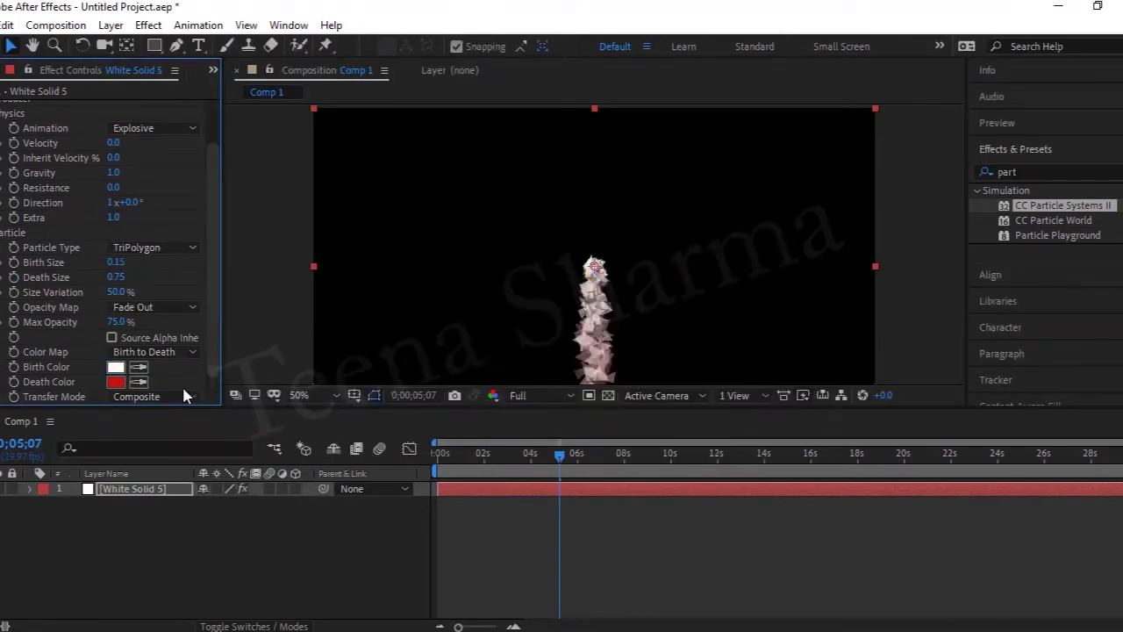
{"action": "left_click", "coordinate": [115, 382]}
{"action": "left_click", "coordinate": [551, 322]}
{"action": "left_click", "coordinate": [560, 358]}
{"action": "left_click", "coordinate": [736, 219]}
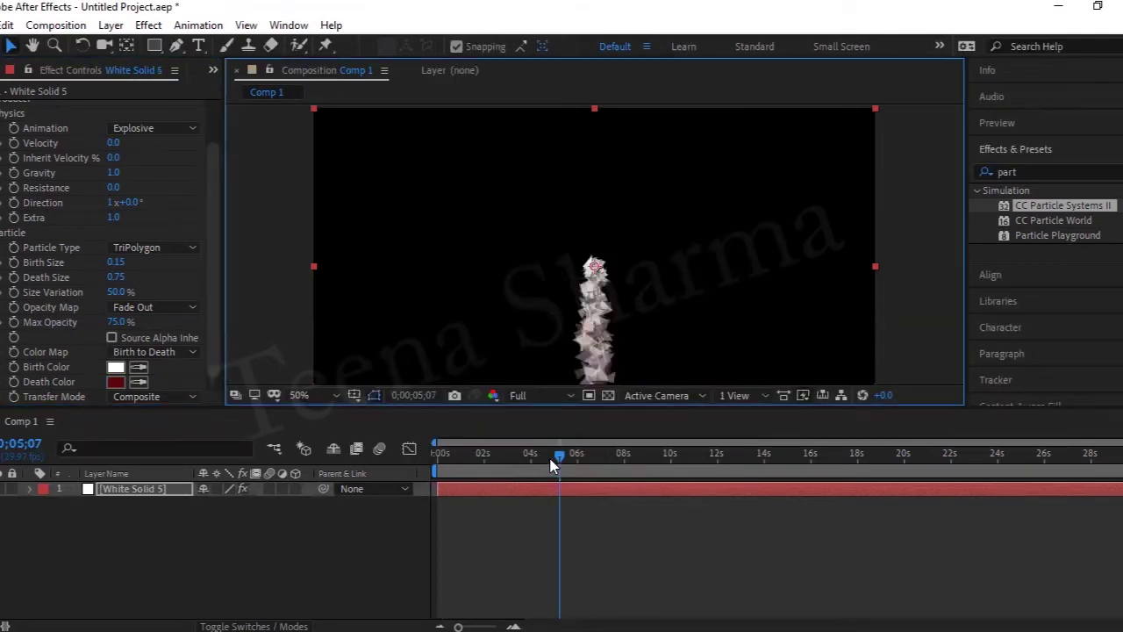
Return to the start of the timeline and briefly reveal the White Solid 5 layer's own Position property
{"action": "left_click_drag", "start_coordinate": [551, 465], "coordinate": [430, 463]}
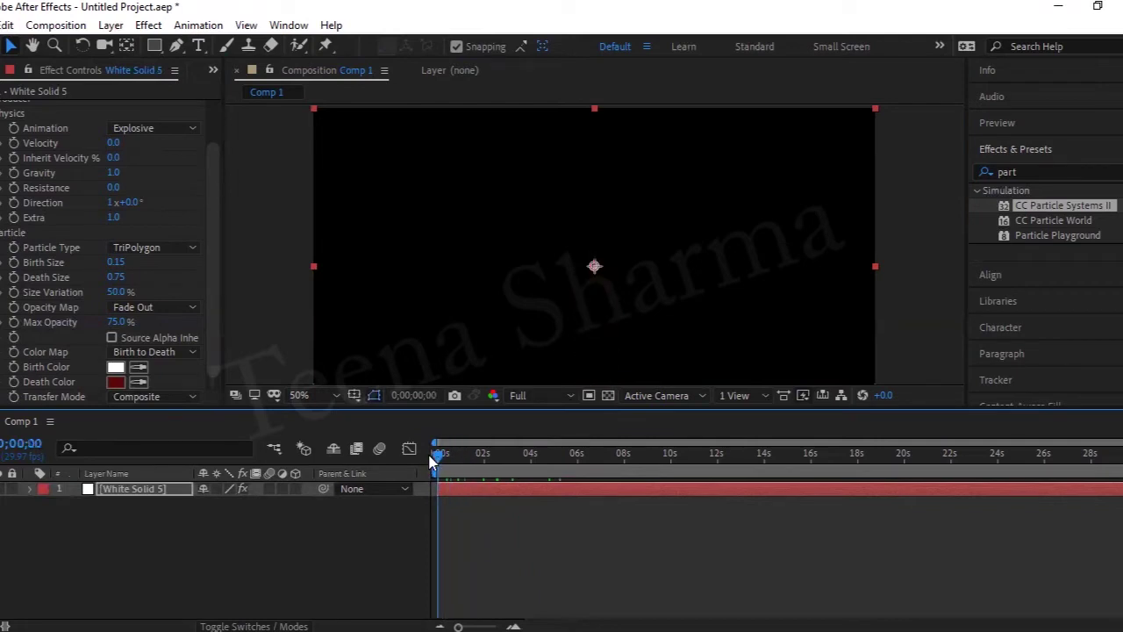
{"action": "left_click", "coordinate": [113, 494]}
{"action": "key", "text": "p"}
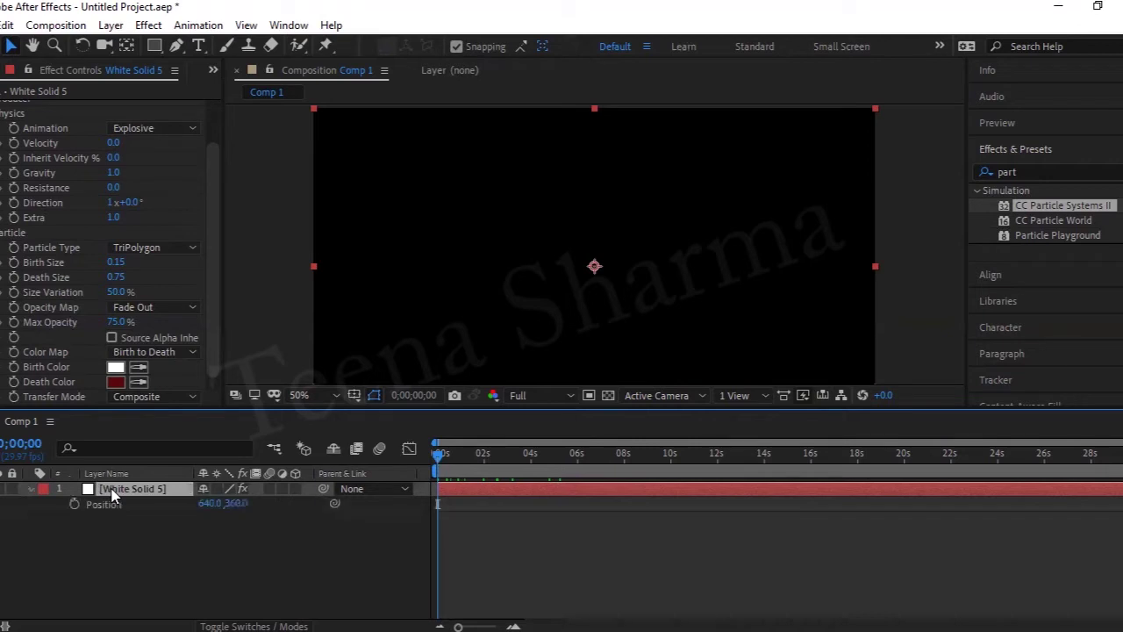
{"action": "key", "text": "p"}
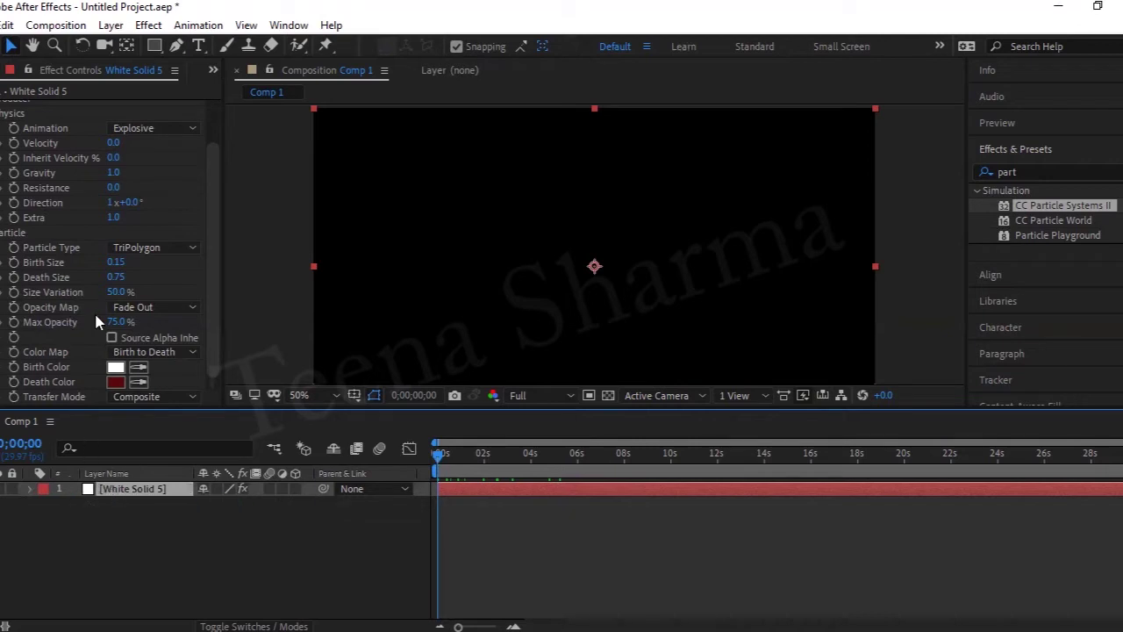
Enable keyframing for the CC Particle Systems II Producer Position at 0 seconds and move the producer to about 322, 336
{"action": "left_click", "coordinate": [29, 489]}
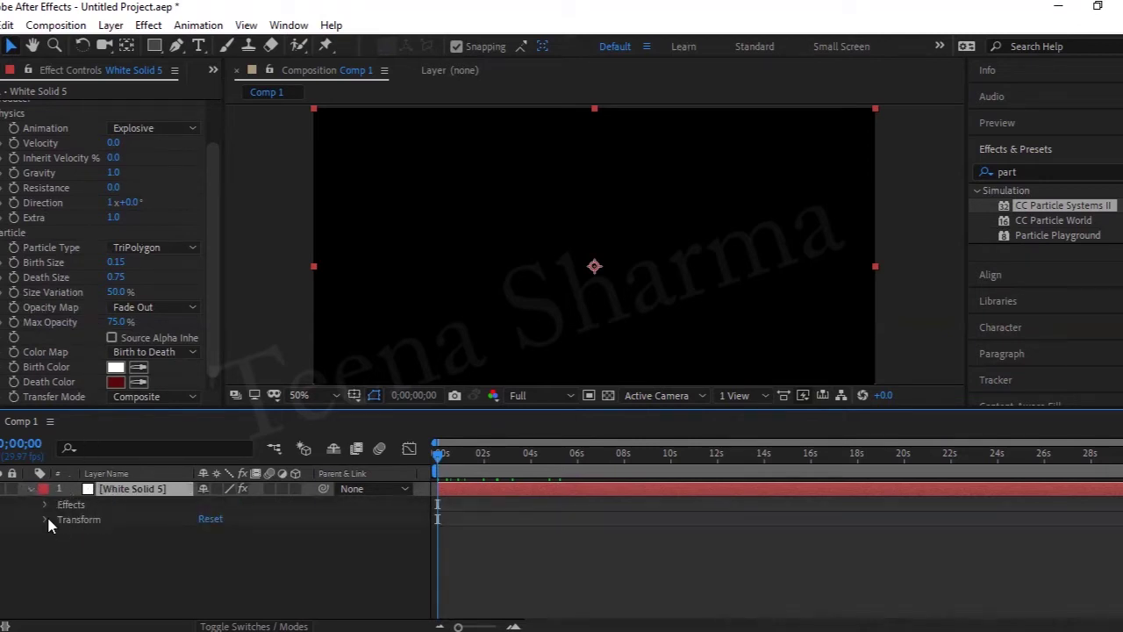
{"action": "left_click", "coordinate": [44, 504]}
{"action": "left_click", "coordinate": [61, 520]}
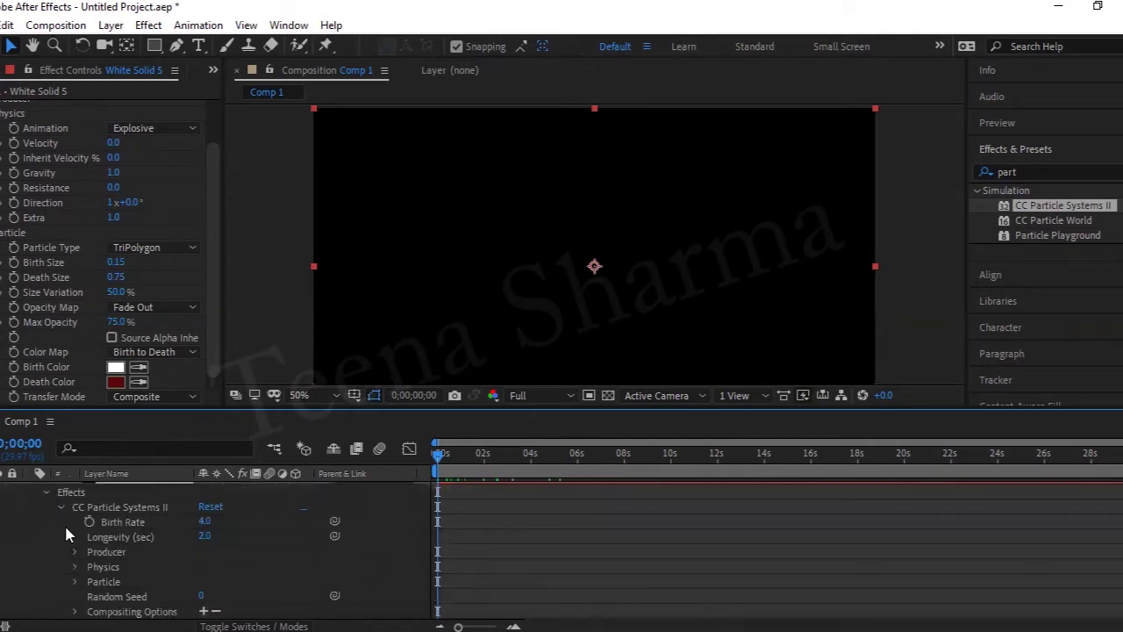
{"action": "scroll", "coordinate": [112, 560], "scroll_direction": "down", "scroll_amount": 1}
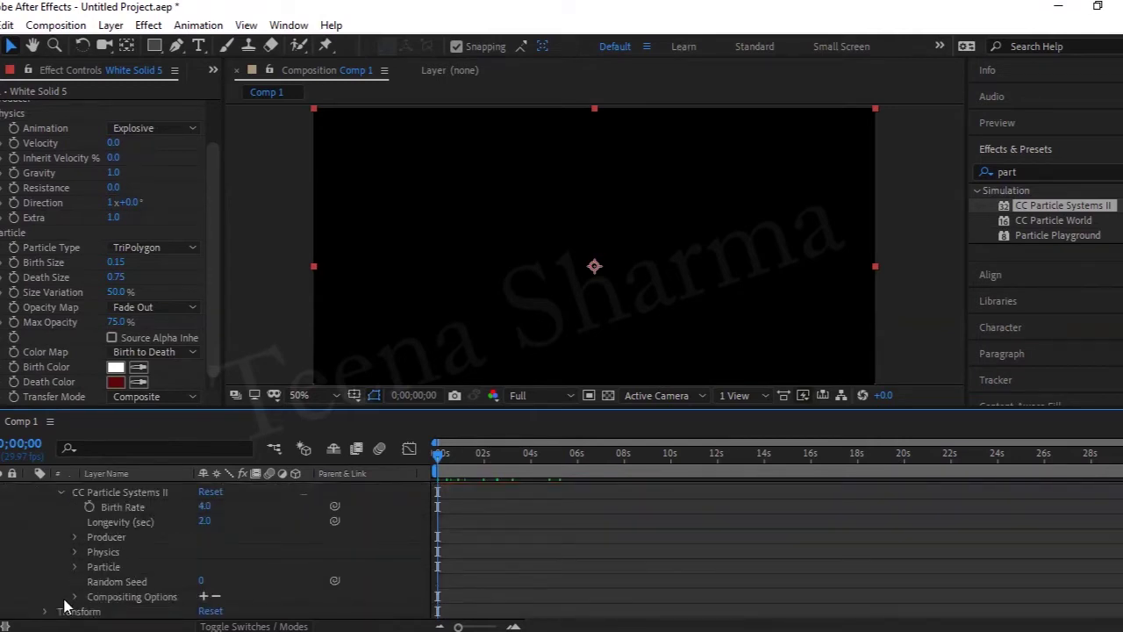
{"action": "left_click", "coordinate": [74, 551]}
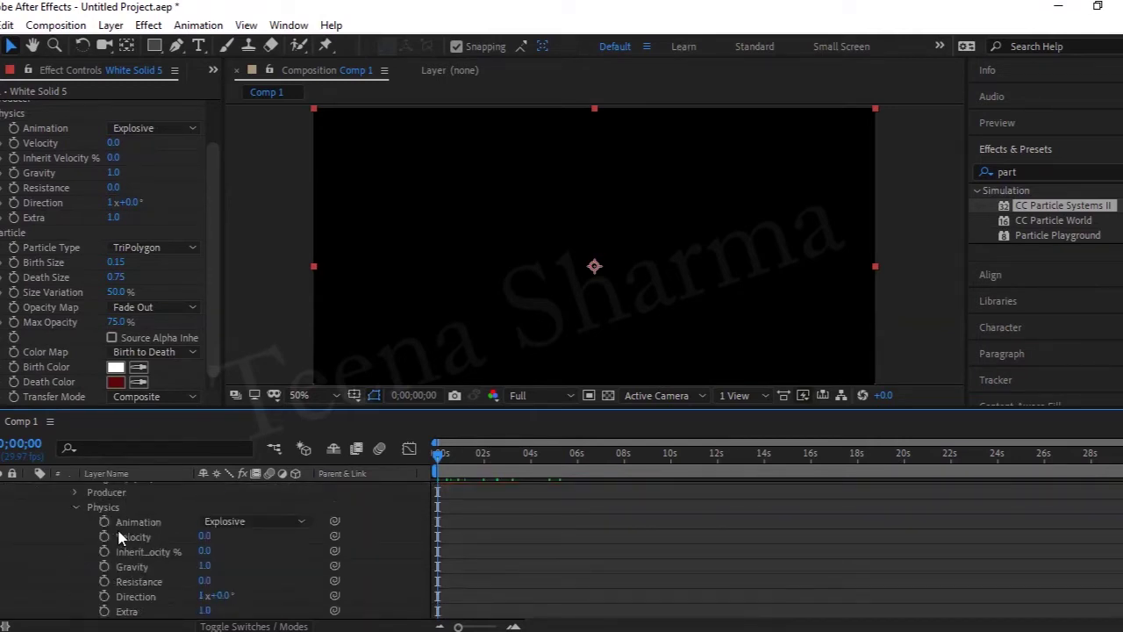
{"action": "left_click", "coordinate": [75, 509]}
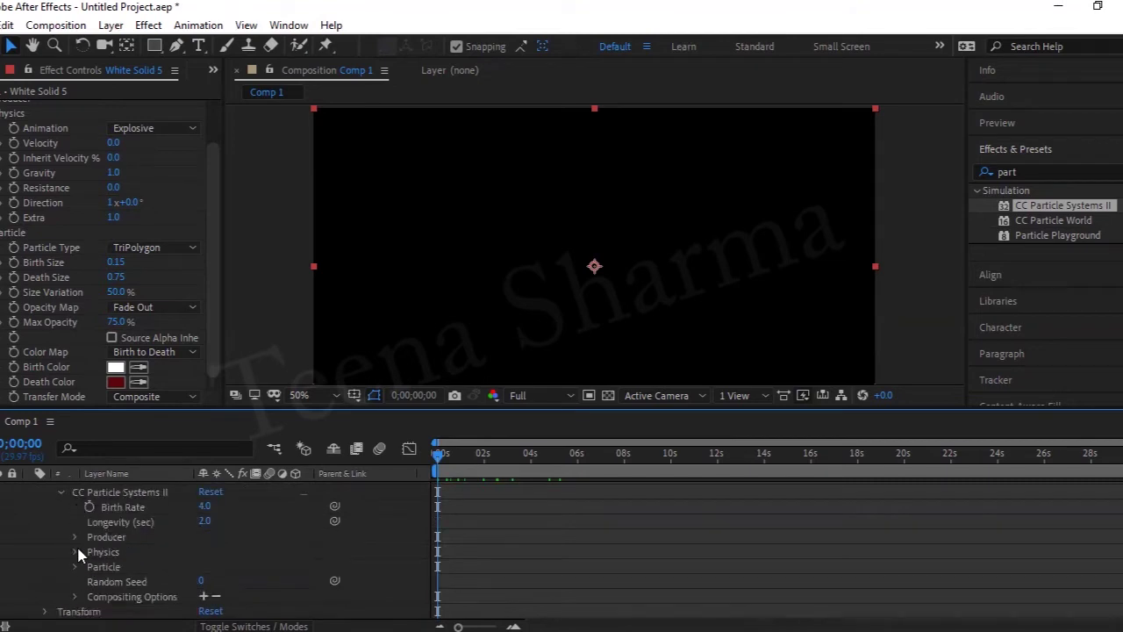
{"action": "left_click", "coordinate": [77, 538]}
{"action": "left_click", "coordinate": [104, 551]}
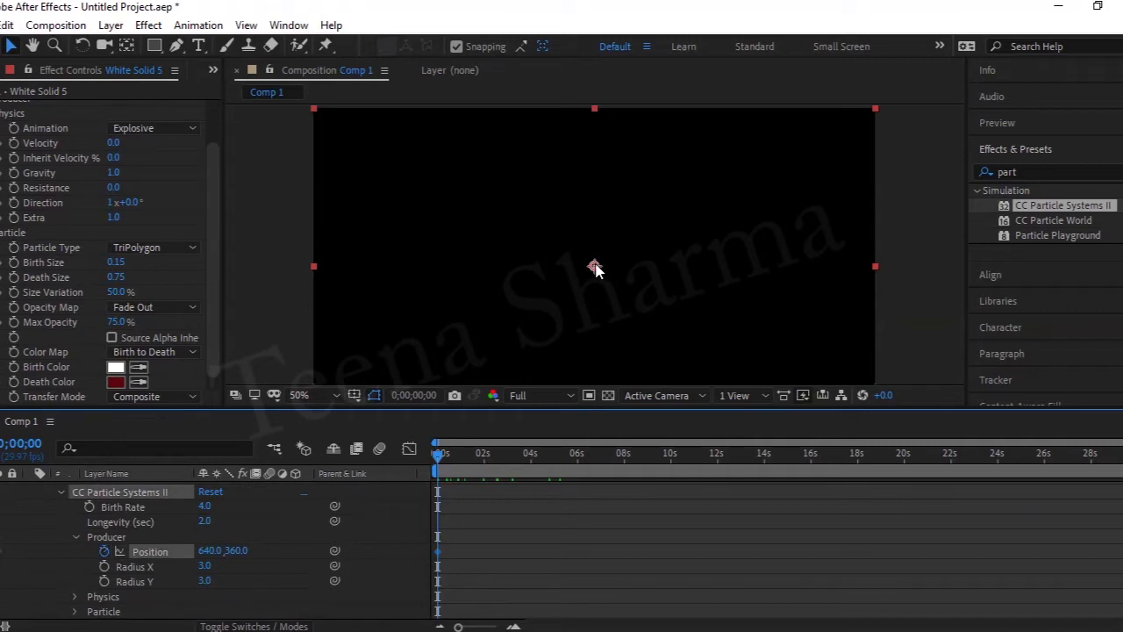
{"action": "left_click", "coordinate": [456, 257]}
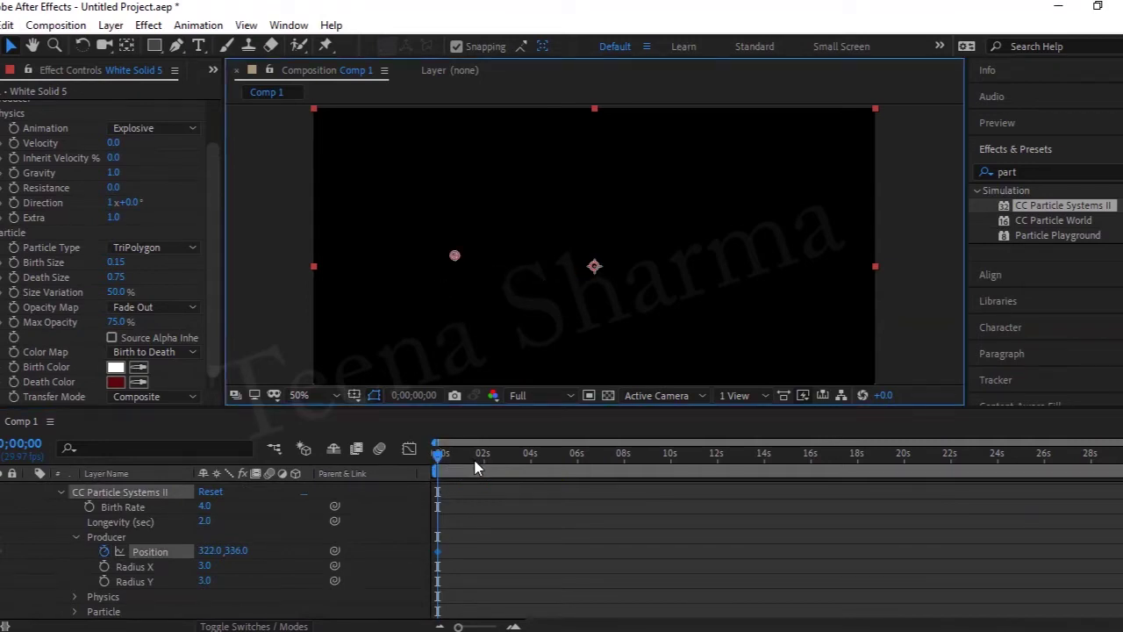
Add a Producer Position keyframe at 0;00;02;11 at about 684, 466 and scrub back through the motion
{"action": "left_click_drag", "start_coordinate": [439, 464], "coordinate": [493, 463]}
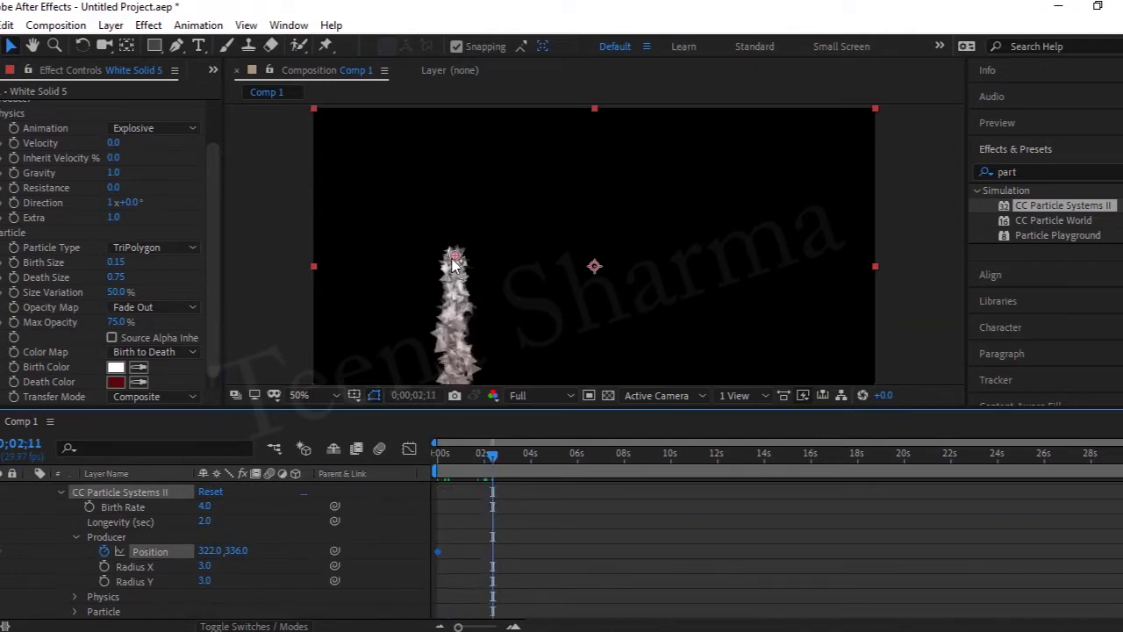
{"action": "left_click_drag", "start_coordinate": [465, 261], "coordinate": [618, 317]}
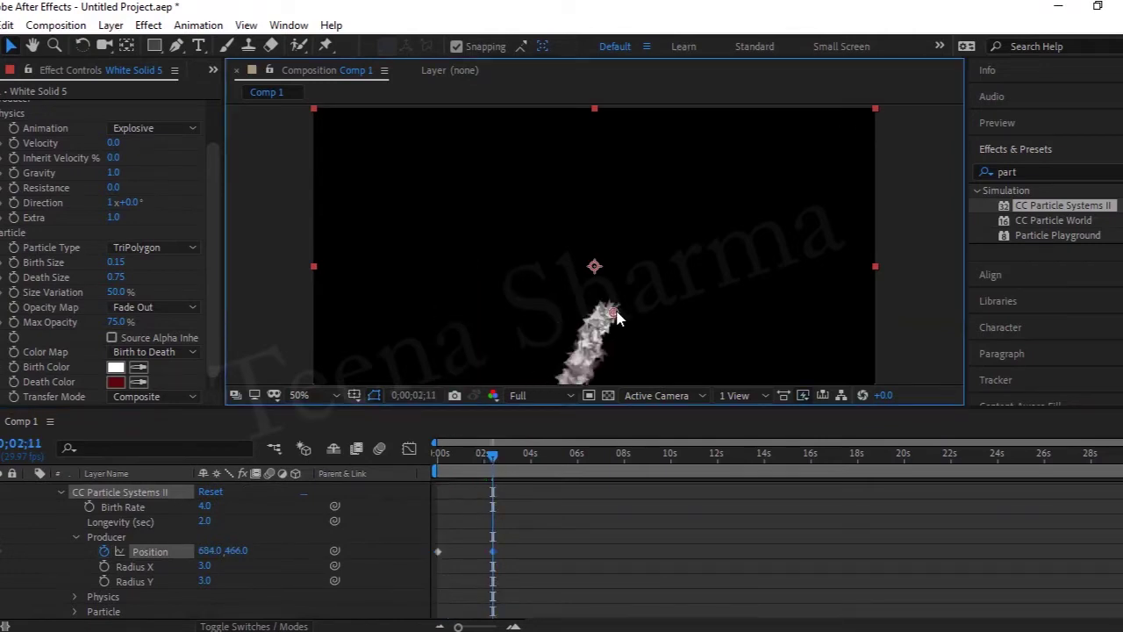
{"action": "left_click_drag", "start_coordinate": [489, 465], "coordinate": [466, 463]}
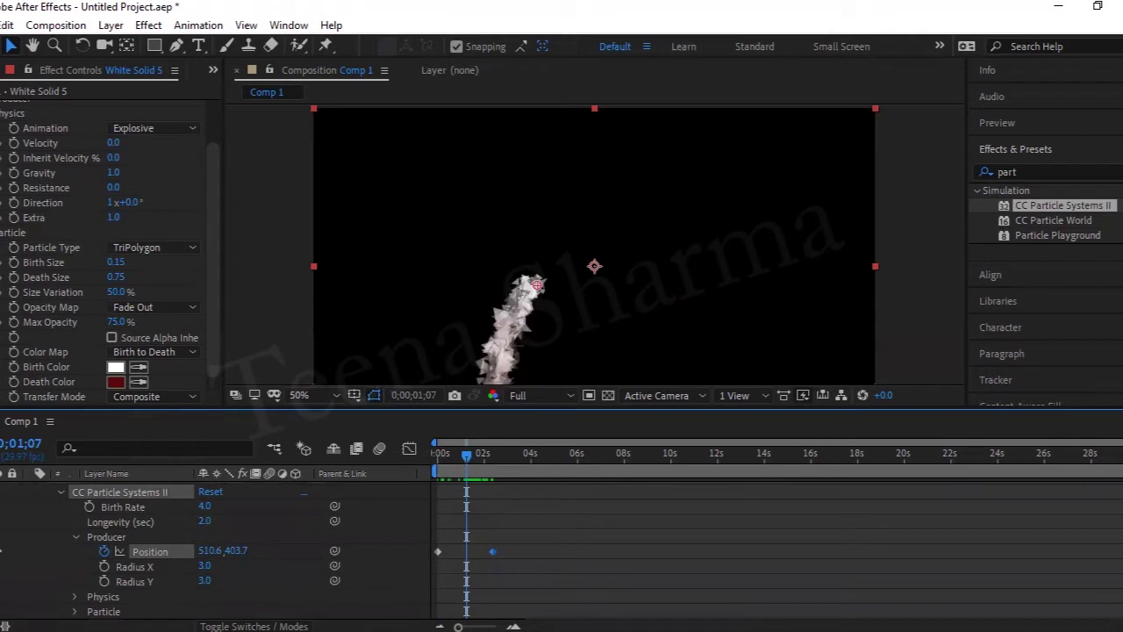
Set the particle Gravity to 0.0 and preview the trail along the timeline
{"action": "left_click", "coordinate": [113, 173]}
{"action": "type", "text": "0"}
{"action": "key", "text": "Return"}
{"action": "mouse_move", "coordinate": [467, 454]}
{"action": "left_mouse_down"}
{"action": "mouse_move", "coordinate": [424, 472]}
{"action": "mouse_move", "coordinate": [503, 471]}
{"action": "left_mouse_up"}
{"action": "key", "text": "space"}
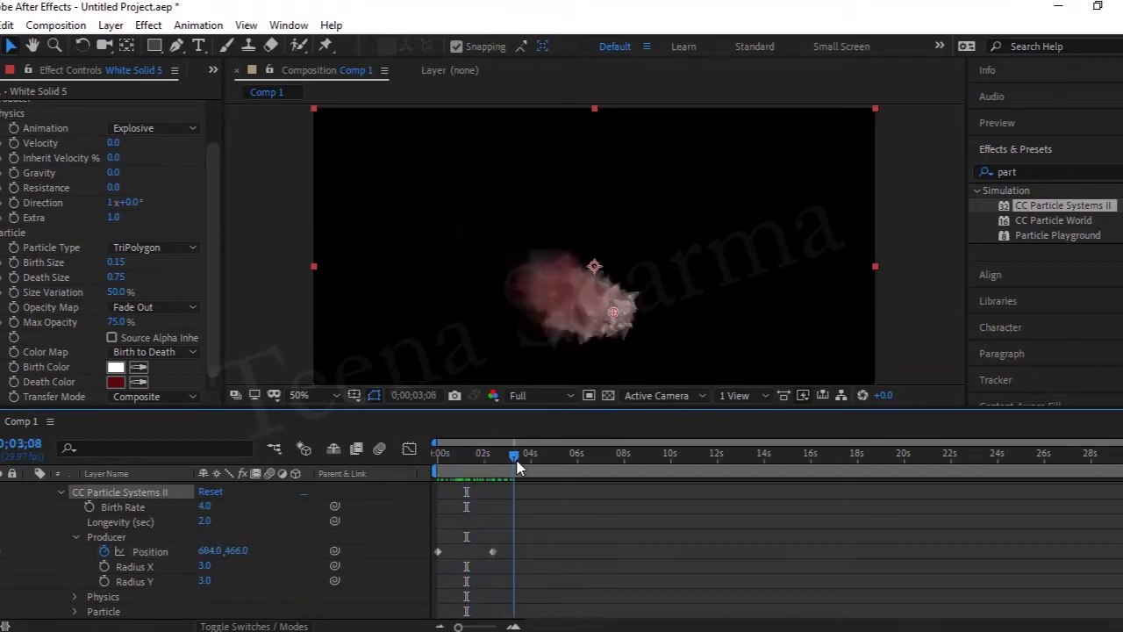
Add Producer Position keyframes at 0;00;04;14 at about 870, 174 and at 0;00;06;29 at about 1264, 484
{"action": "left_click_drag", "start_coordinate": [617, 313], "coordinate": [702, 187]}
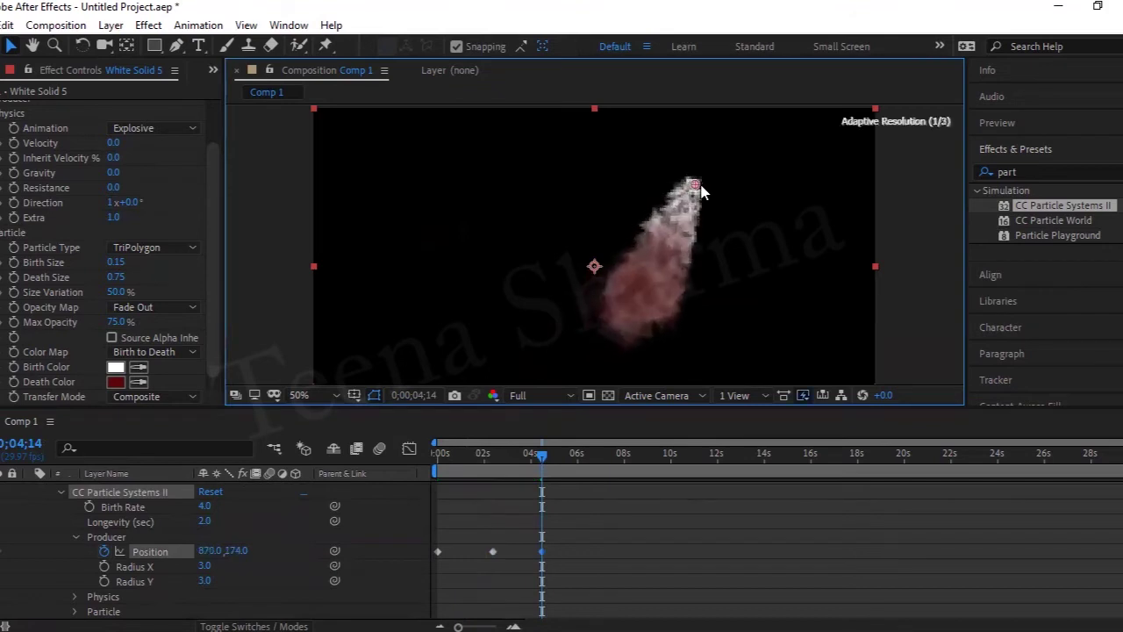
{"action": "left_click_drag", "start_coordinate": [541, 455], "coordinate": [600, 465]}
{"action": "left_click_drag", "start_coordinate": [701, 189], "coordinate": [882, 327]}
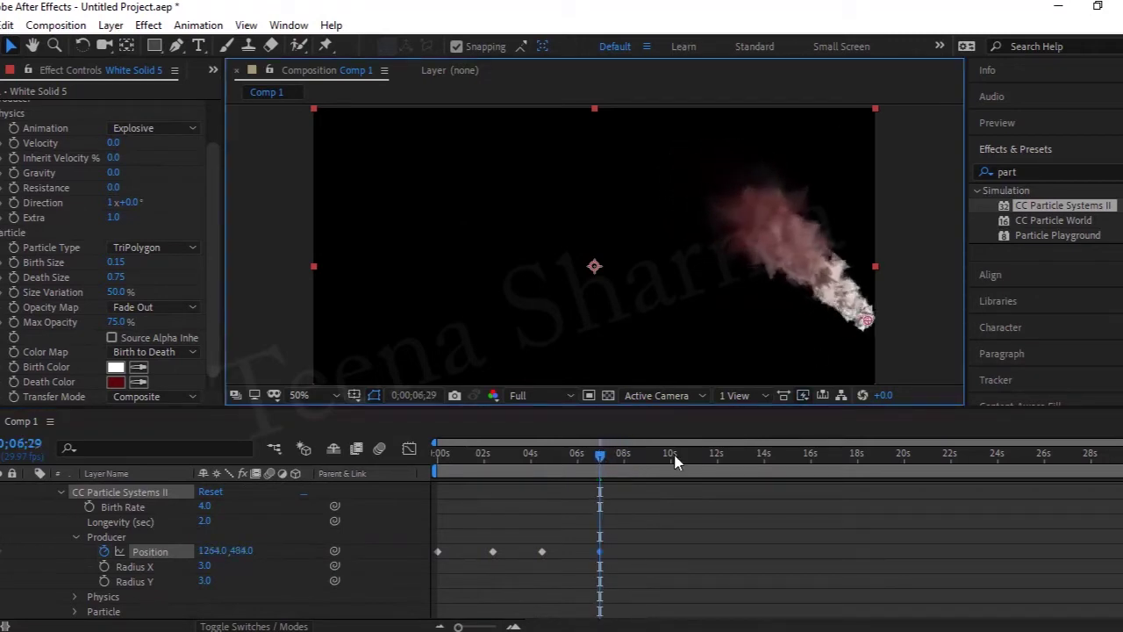
Preview the animated particle trail from the start of the timeline to about 7 seconds
{"action": "left_click_drag", "start_coordinate": [597, 465], "coordinate": [401, 479]}
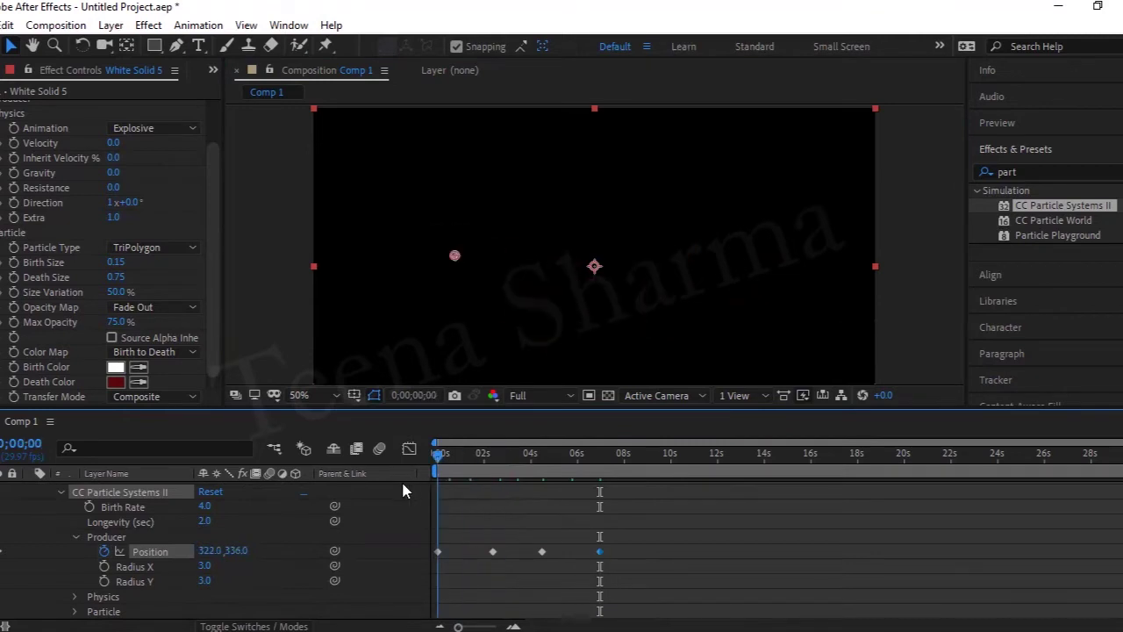
{"action": "key", "text": "space"}
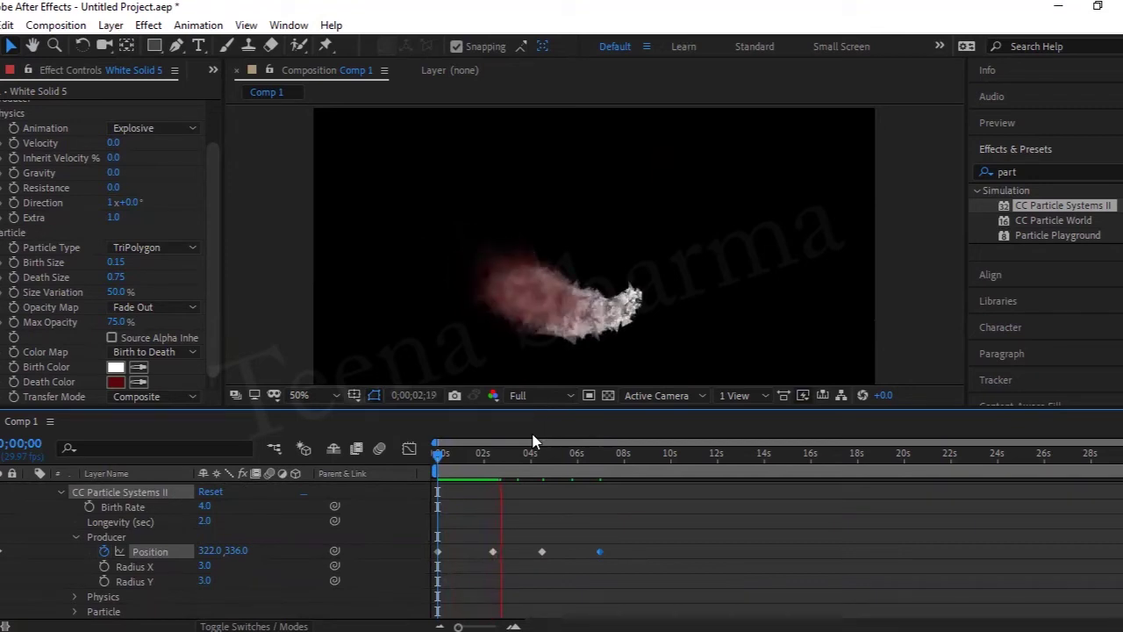
{"action": "left_click_drag", "start_coordinate": [509, 457], "coordinate": [611, 469]}
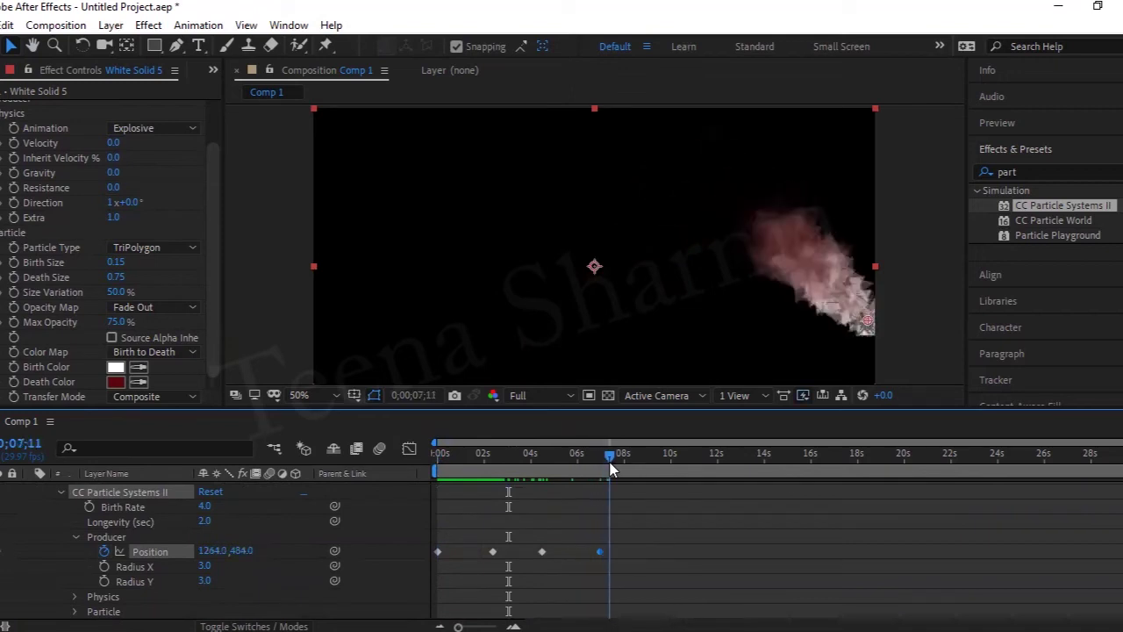
Collapse the White Solid 5 layer's properties in the timeline and select the layer
{"action": "scroll", "coordinate": [25, 488], "scroll_direction": "up", "scroll_amount": 1}
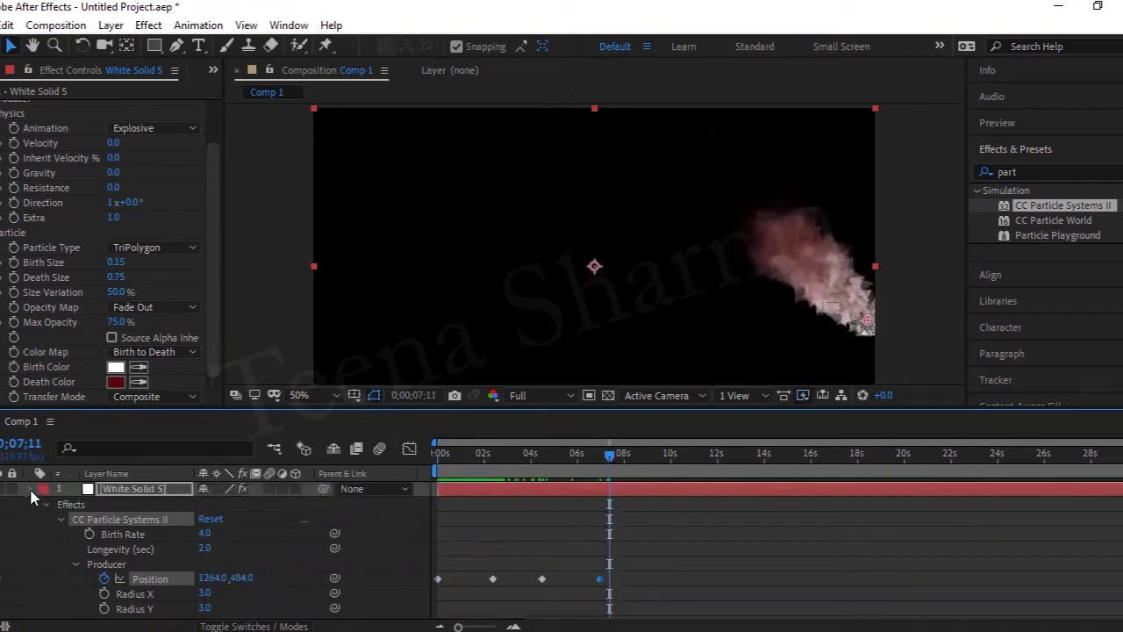
{"action": "left_click", "coordinate": [30, 492]}
{"action": "left_click", "coordinate": [133, 535]}
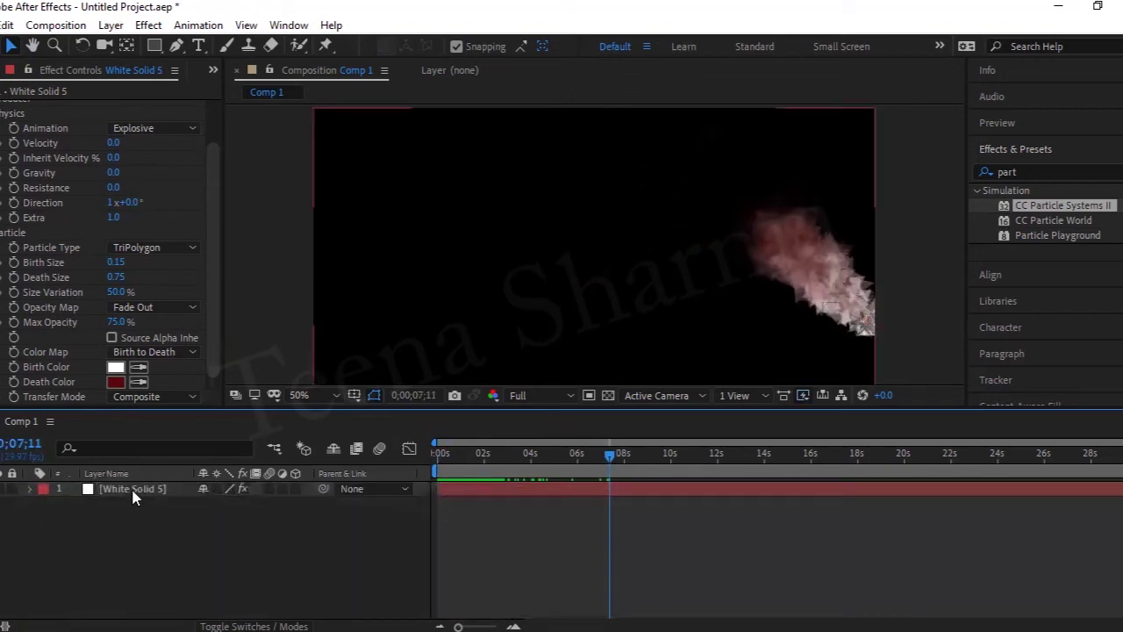
{"action": "left_click", "coordinate": [134, 492]}
{"action": "left_click", "coordinate": [29, 492]}
{"action": "left_click", "coordinate": [29, 492]}
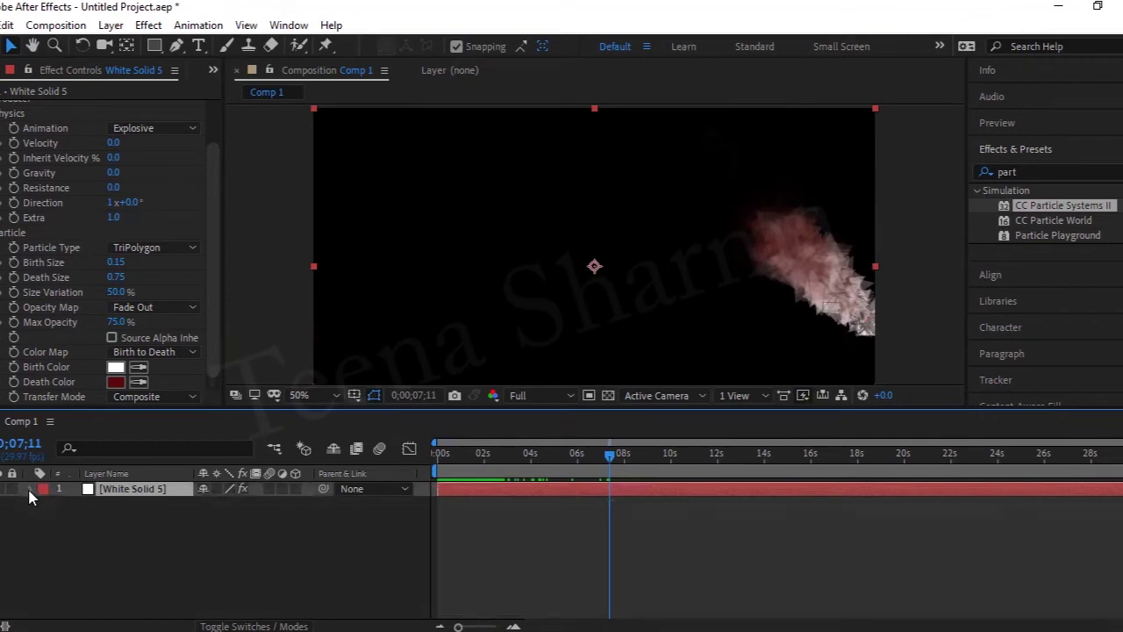
Activate the Pen tool and create a new shape layer in the composition
{"action": "left_click", "coordinate": [177, 46]}
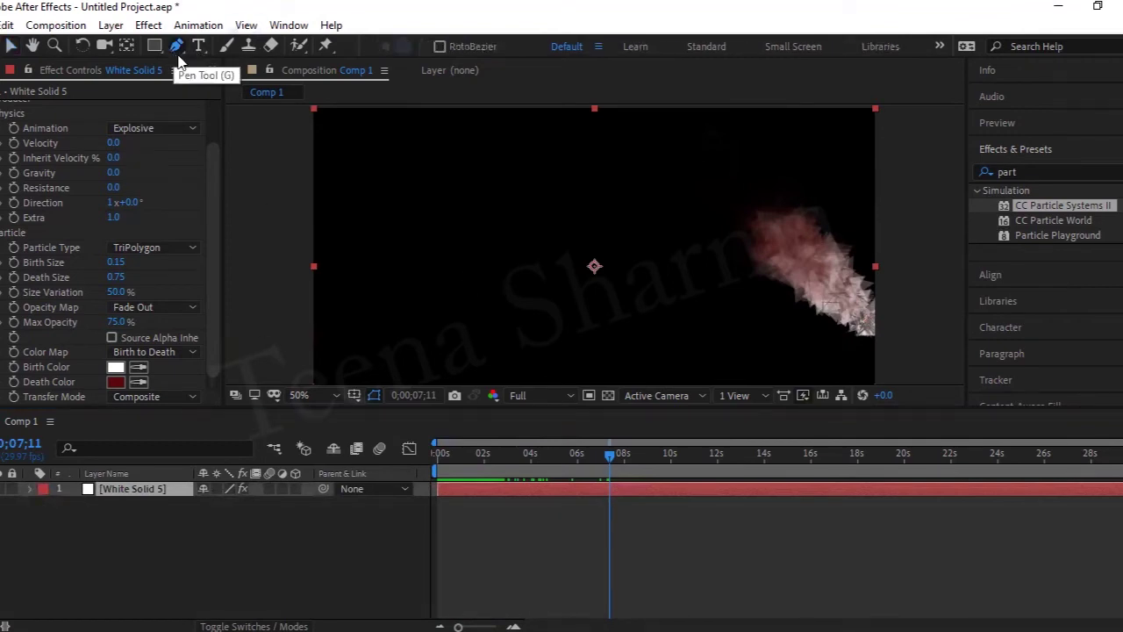
{"action": "right_click", "coordinate": [211, 506]}
{"action": "mouse_move", "coordinate": [272, 343]}
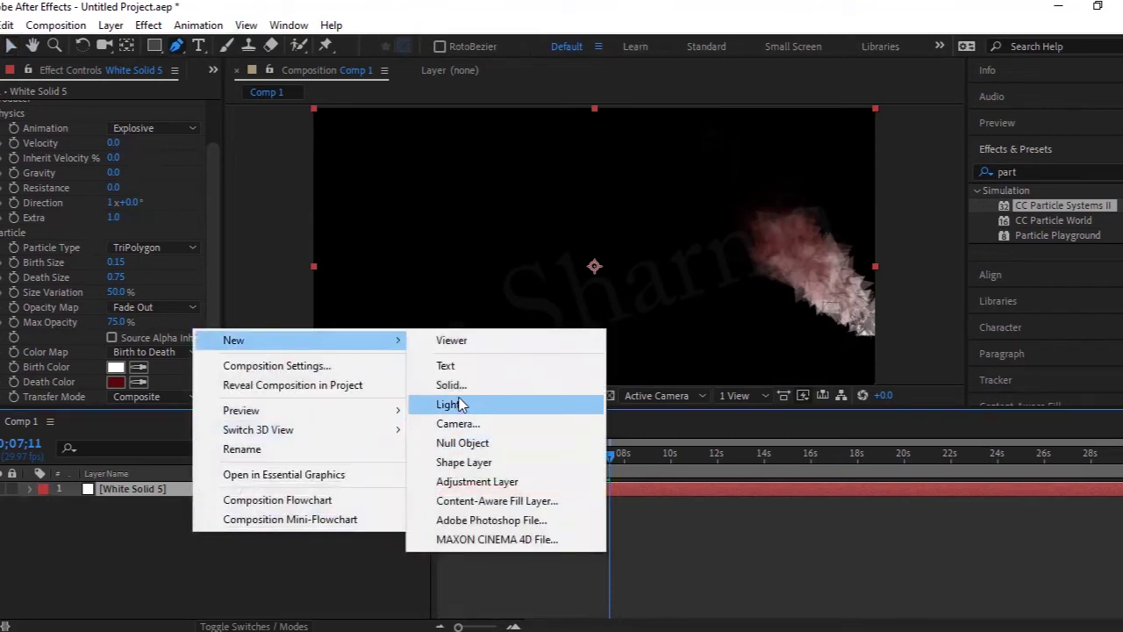
{"action": "left_click", "coordinate": [465, 462]}
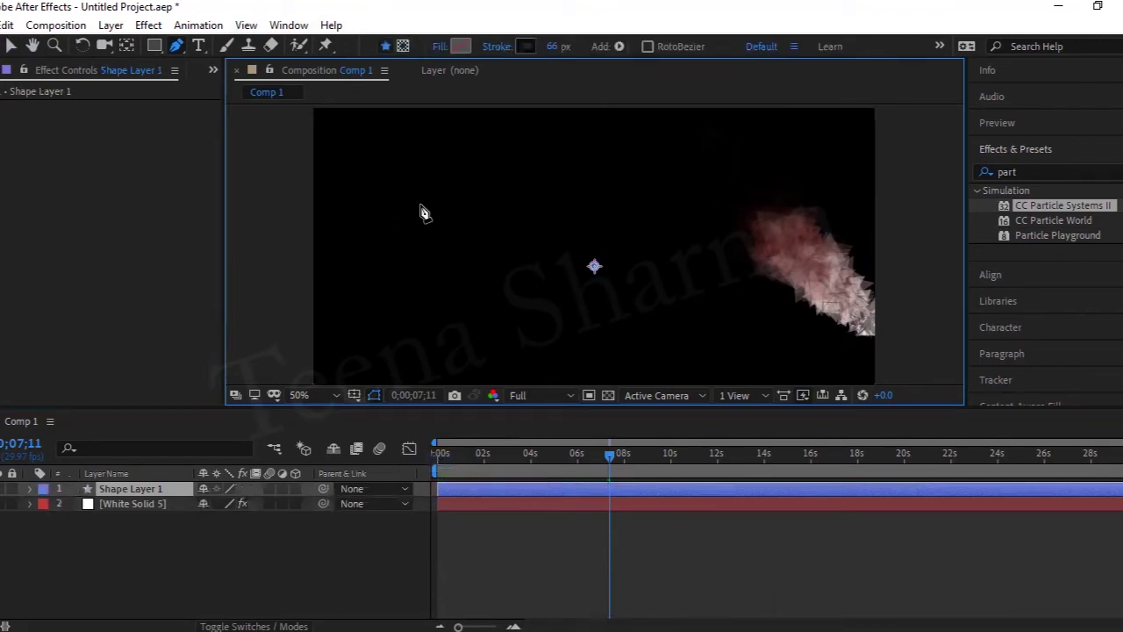
Draw a wavy open path with smooth curve points across the composition on the new shape layer
{"action": "left_click", "coordinate": [384, 184]}
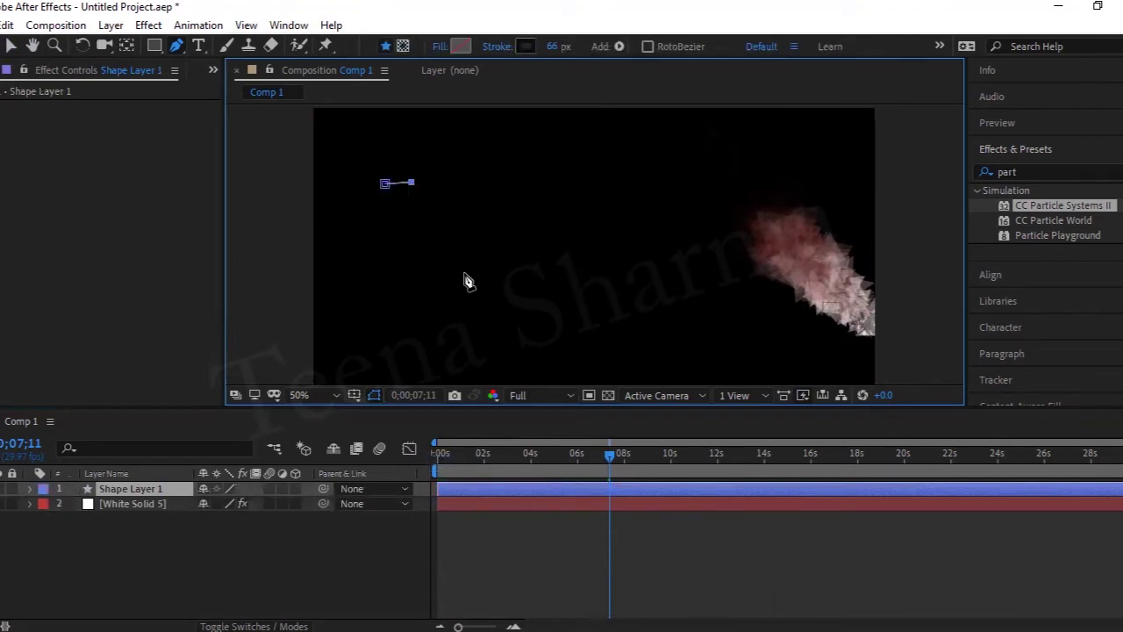
{"action": "left_click_drag", "start_coordinate": [481, 227], "coordinate": [476, 307]}
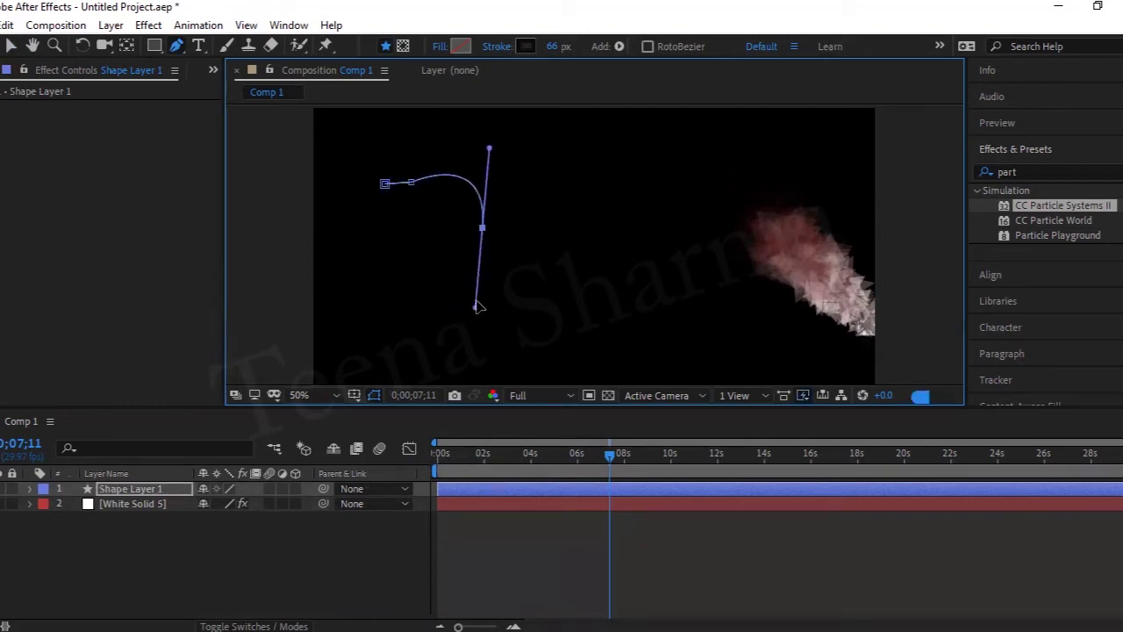
{"action": "left_click_drag", "start_coordinate": [567, 316], "coordinate": [600, 294]}
{"action": "left_click_drag", "start_coordinate": [742, 192], "coordinate": [827, 239]}
{"action": "left_click_drag", "start_coordinate": [760, 362], "coordinate": [654, 382]}
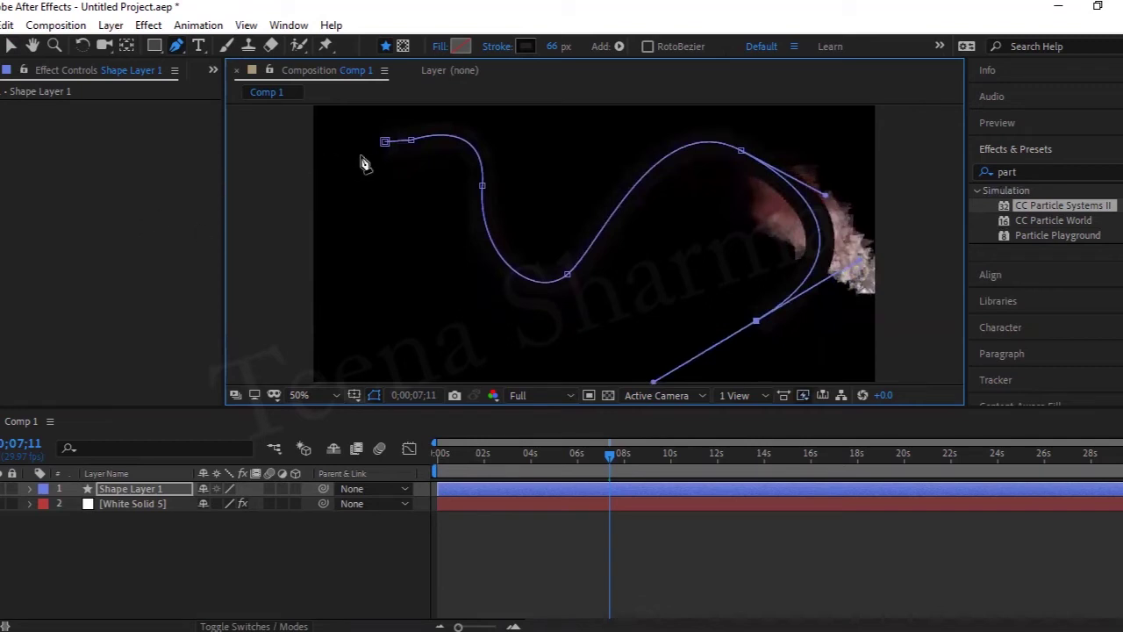
{"action": "left_click_drag", "start_coordinate": [384, 142], "coordinate": [326, 145]}
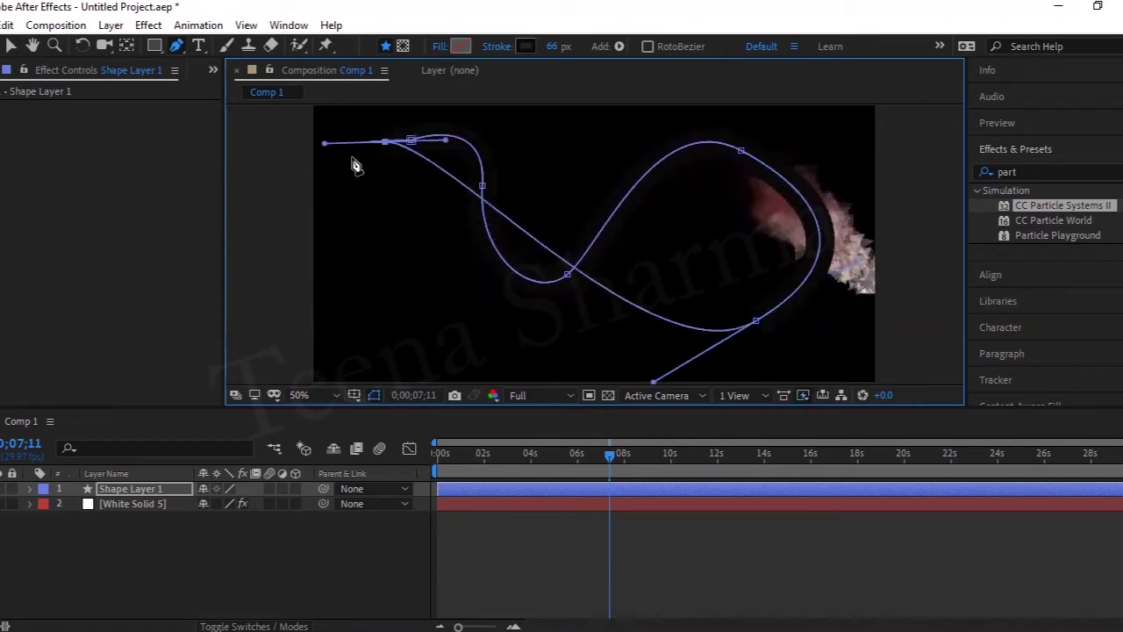
{"action": "key", "text": "ctrl+z"}
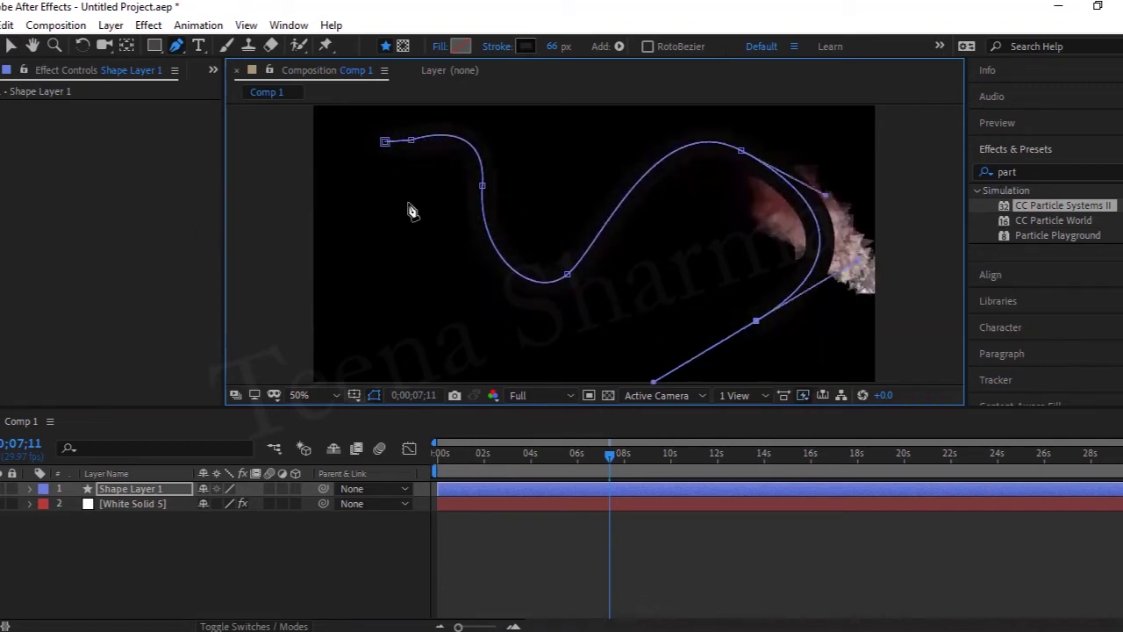
{"action": "key", "text": "a"}
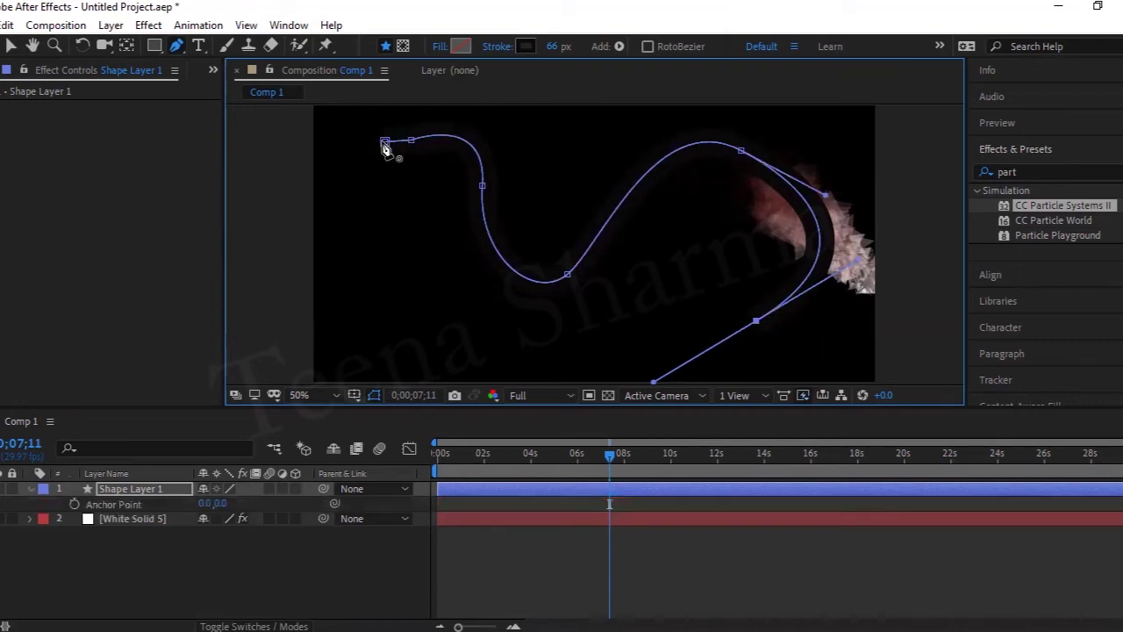
{"action": "left_click_drag", "start_coordinate": [384, 143], "coordinate": [351, 151]}
{"action": "key", "text": "ctrl+z"}
{"action": "key", "text": "ctrl+z"}
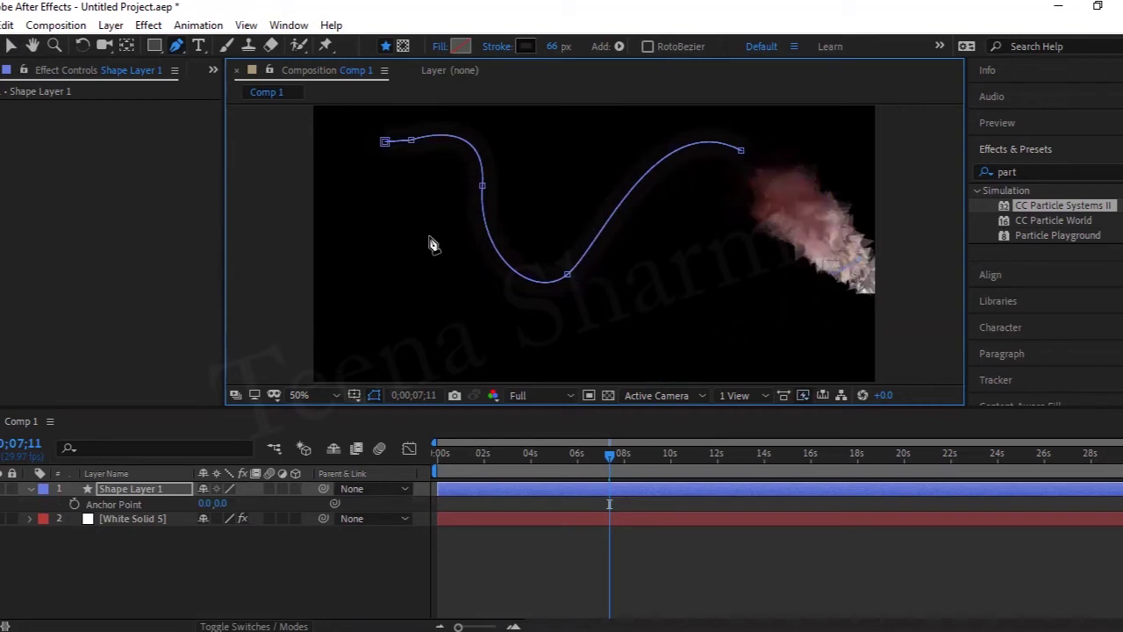
Set the shape stroke color to white (FFFFFF) and the stroke width to 3 px
{"action": "scroll", "coordinate": [442, 254], "scroll_direction": "down", "scroll_amount": 1}
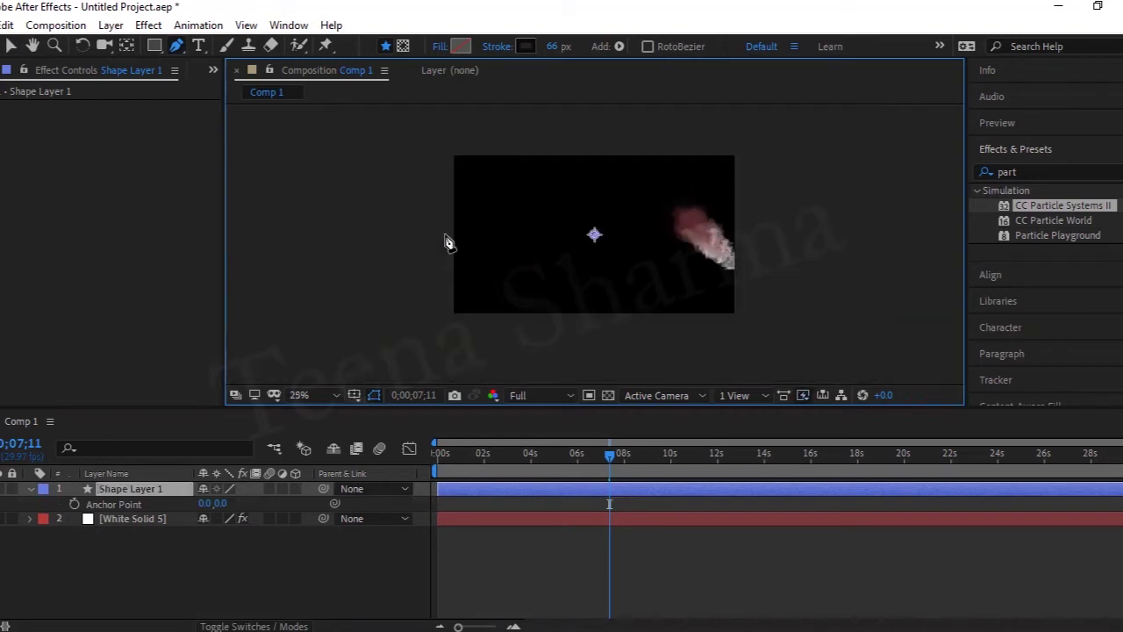
{"action": "left_click", "coordinate": [524, 46]}
{"action": "left_click_drag", "start_coordinate": [377, 246], "coordinate": [352, 215]}
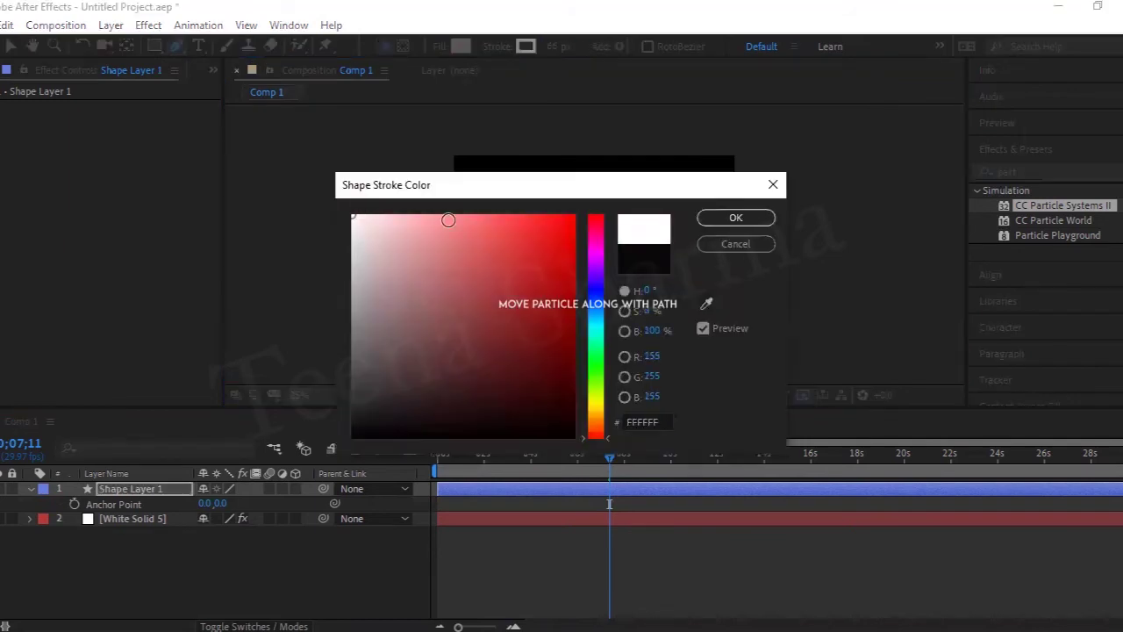
{"action": "left_click", "coordinate": [737, 219]}
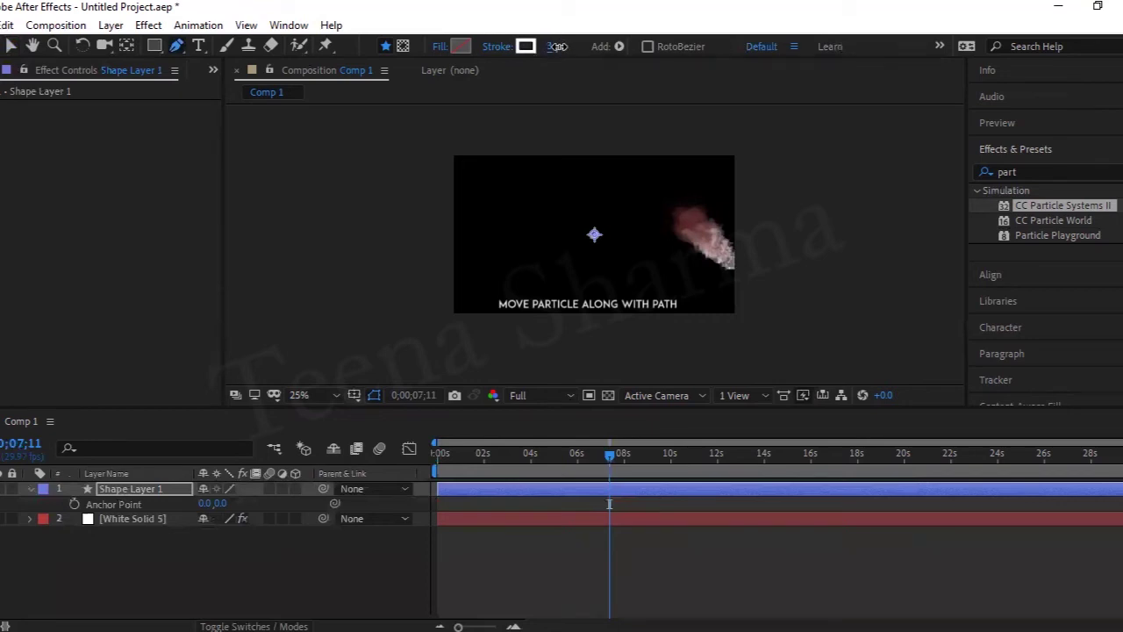
Draw a smooth looping open path that enters and exits beyond the composition's left edge, crossing itself near the center
{"action": "left_click", "coordinate": [451, 190]}
{"action": "left_click", "coordinate": [550, 210]}
{"action": "left_click_drag", "start_coordinate": [556, 222], "coordinate": [596, 247]}
{"action": "left_click_drag", "start_coordinate": [643, 262], "coordinate": [707, 235]}
{"action": "mouse_move", "coordinate": [720, 182]}
{"action": "left_mouse_down"}
{"action": "mouse_move", "coordinate": [709, 156]}
{"action": "mouse_move", "coordinate": [707, 165]}
{"action": "left_mouse_up"}
{"action": "left_click_drag", "start_coordinate": [620, 201], "coordinate": [596, 221]}
{"action": "left_click", "coordinate": [590, 233]}
{"action": "left_click_drag", "start_coordinate": [489, 272], "coordinate": [390, 254]}
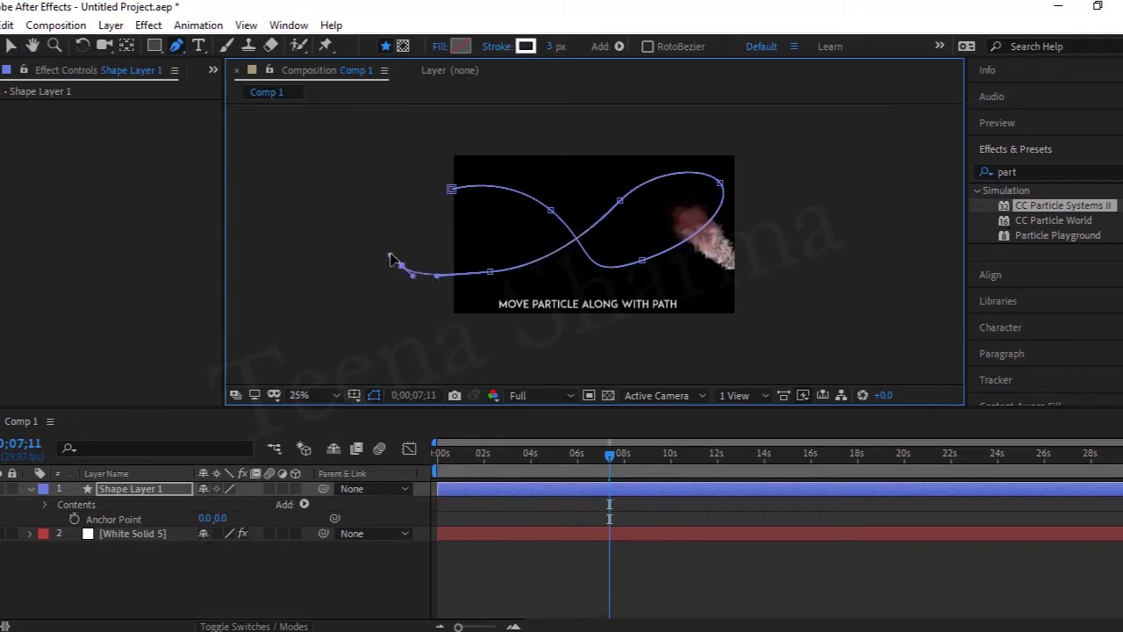
{"action": "left_click", "coordinate": [148, 562]}
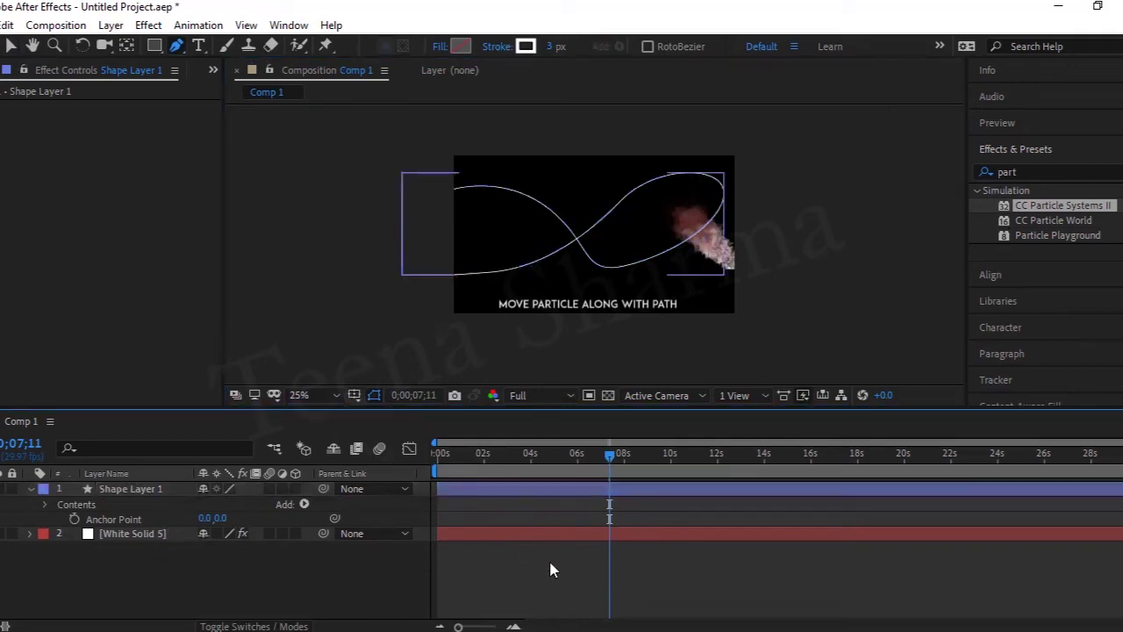
Return to the start of the timeline and remove the Producer Position keyframes of CC Particle Systems II on White Solid 5
{"action": "left_click_drag", "start_coordinate": [609, 474], "coordinate": [508, 476]}
{"action": "key", "text": "Home"}
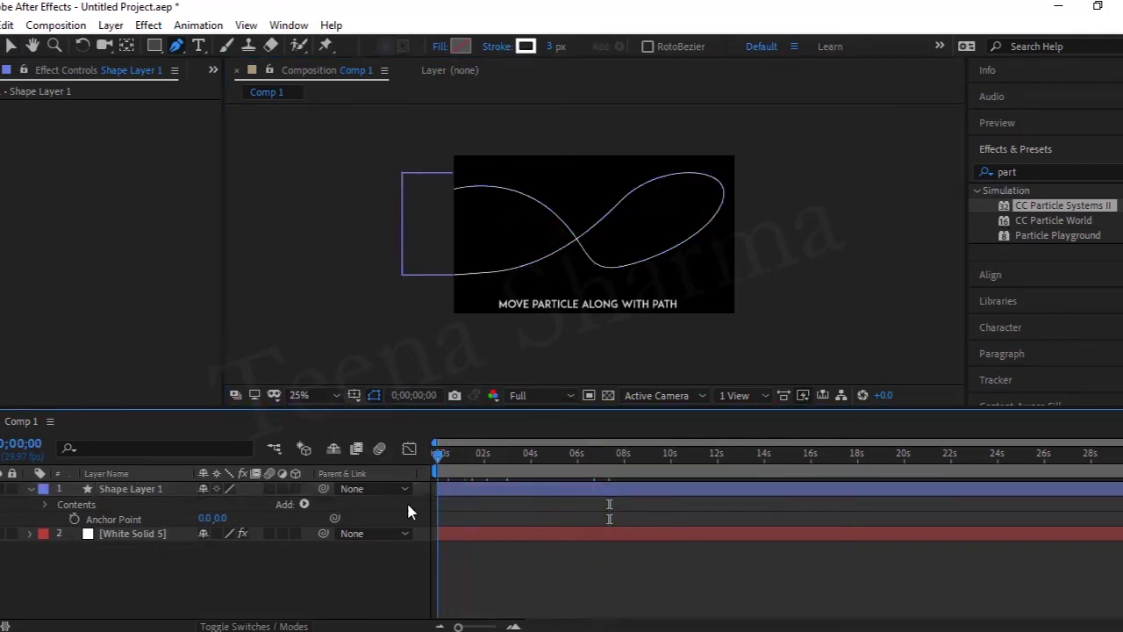
{"action": "left_click", "coordinate": [86, 542]}
{"action": "left_click", "coordinate": [27, 533]}
{"action": "scroll", "coordinate": [218, 520], "scroll_direction": "down", "scroll_amount": 1}
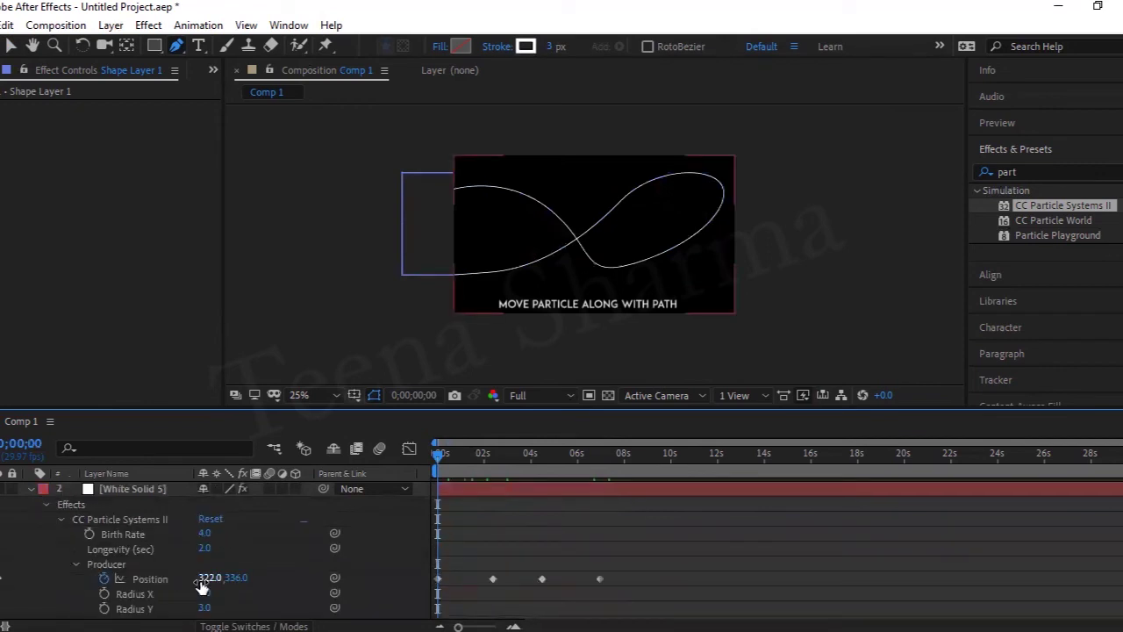
{"action": "scroll", "coordinate": [201, 588], "scroll_direction": "down", "scroll_amount": 3}
{"action": "scroll", "coordinate": [84, 566], "scroll_direction": "up", "scroll_amount": 2}
{"action": "left_click", "coordinate": [107, 553]}
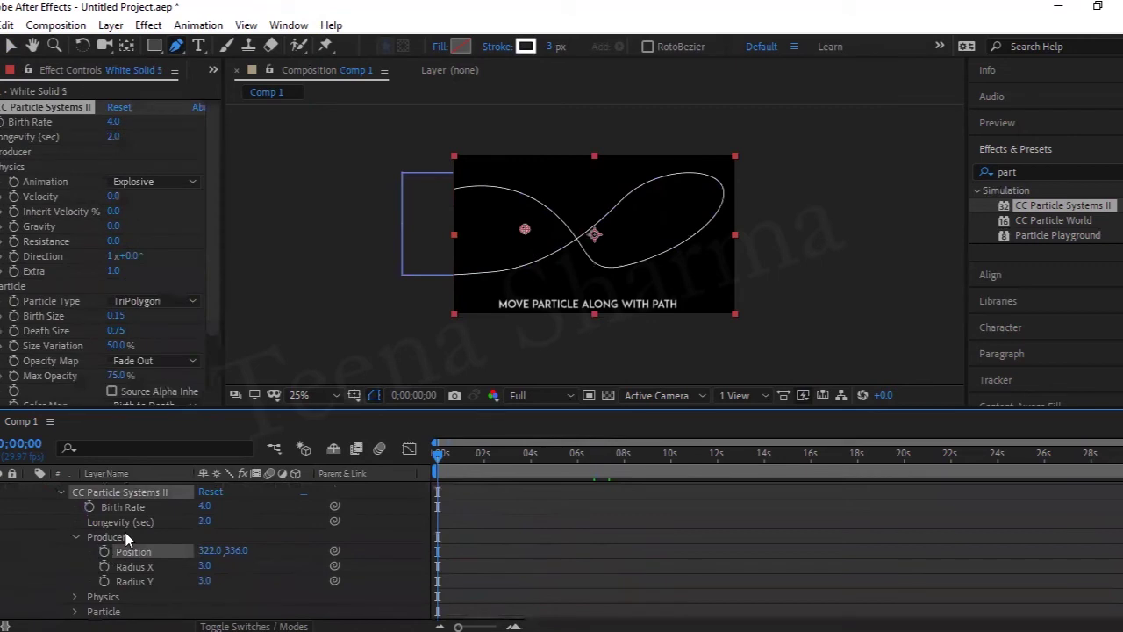
Delete the leftover Shape 1 from the contents of Shape Layer 1
{"action": "scroll", "coordinate": [64, 527], "scroll_direction": "up", "scroll_amount": 2}
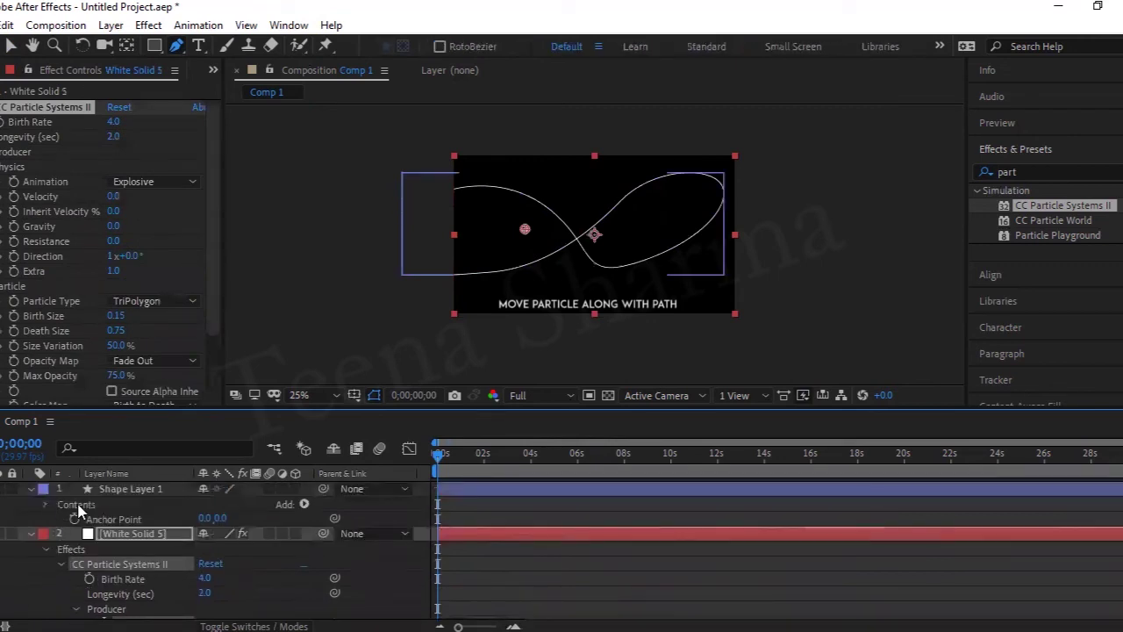
{"action": "left_click", "coordinate": [77, 507]}
{"action": "left_click", "coordinate": [44, 502]}
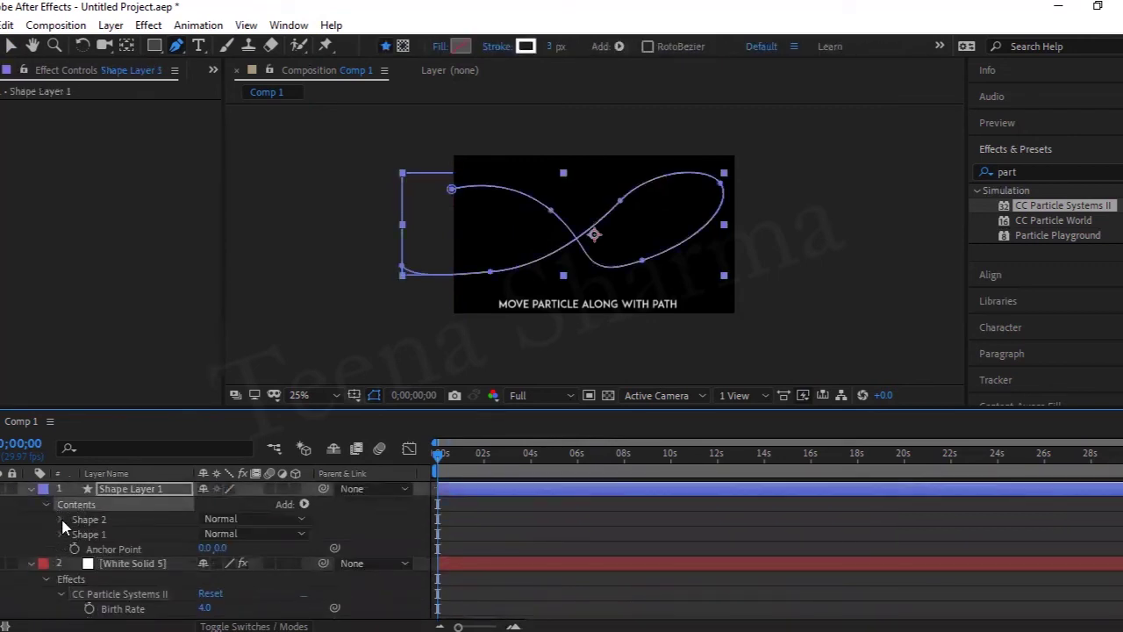
{"action": "left_click", "coordinate": [86, 535]}
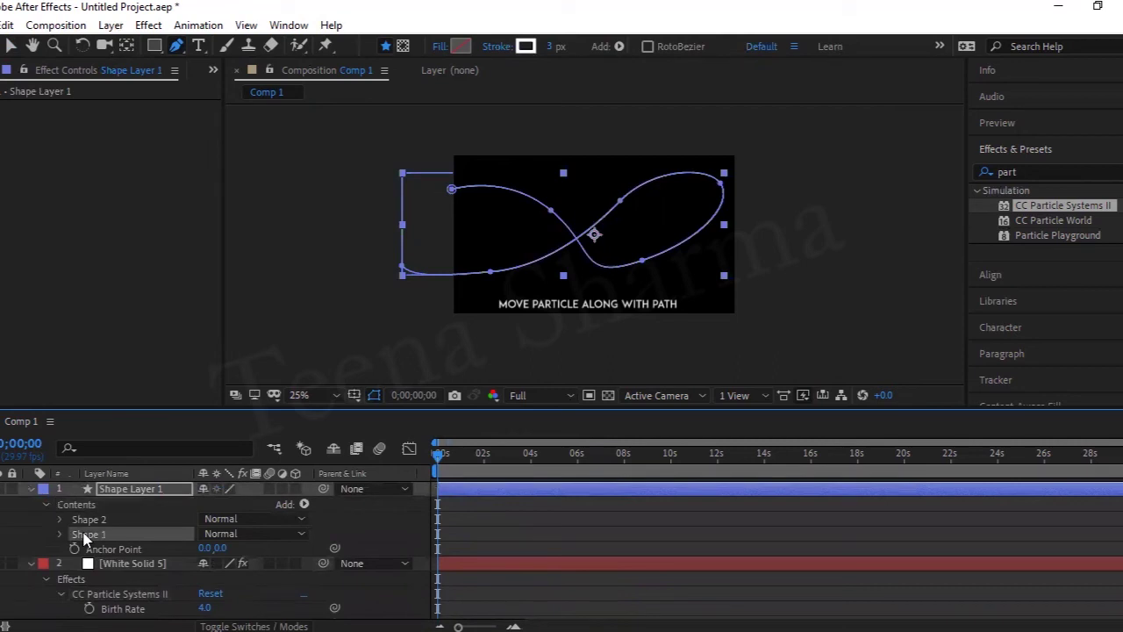
{"action": "key", "text": "Delete"}
Expand Shape 2 down to Path 1 and copy its Path property
{"action": "left_click", "coordinate": [79, 522]}
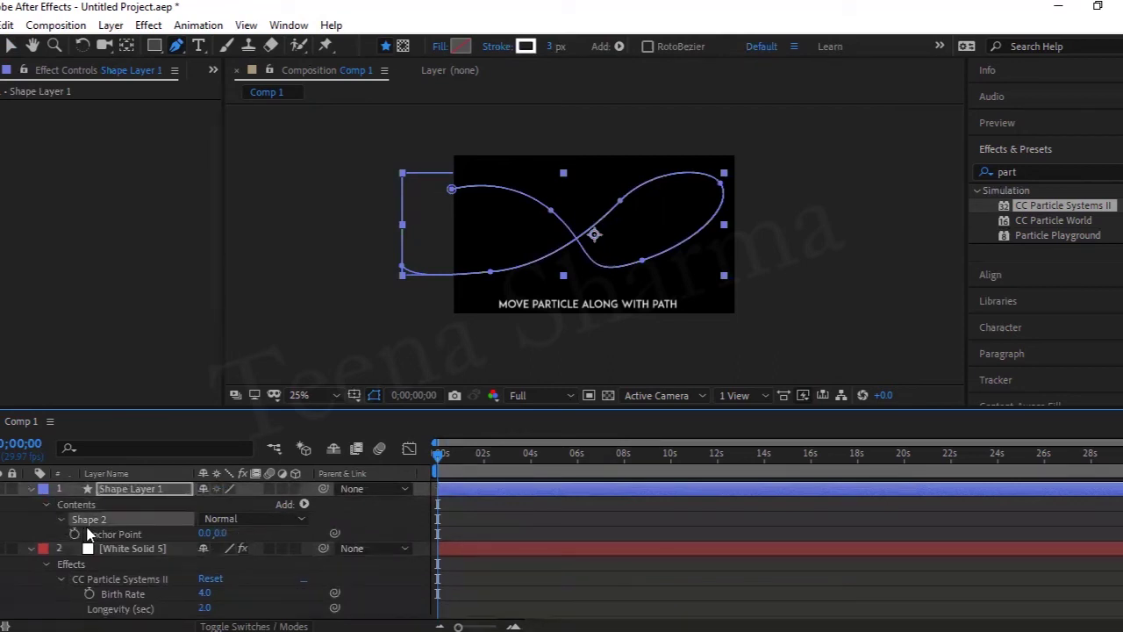
{"action": "left_click", "coordinate": [60, 519]}
{"action": "left_click", "coordinate": [92, 536]}
{"action": "left_click", "coordinate": [76, 534]}
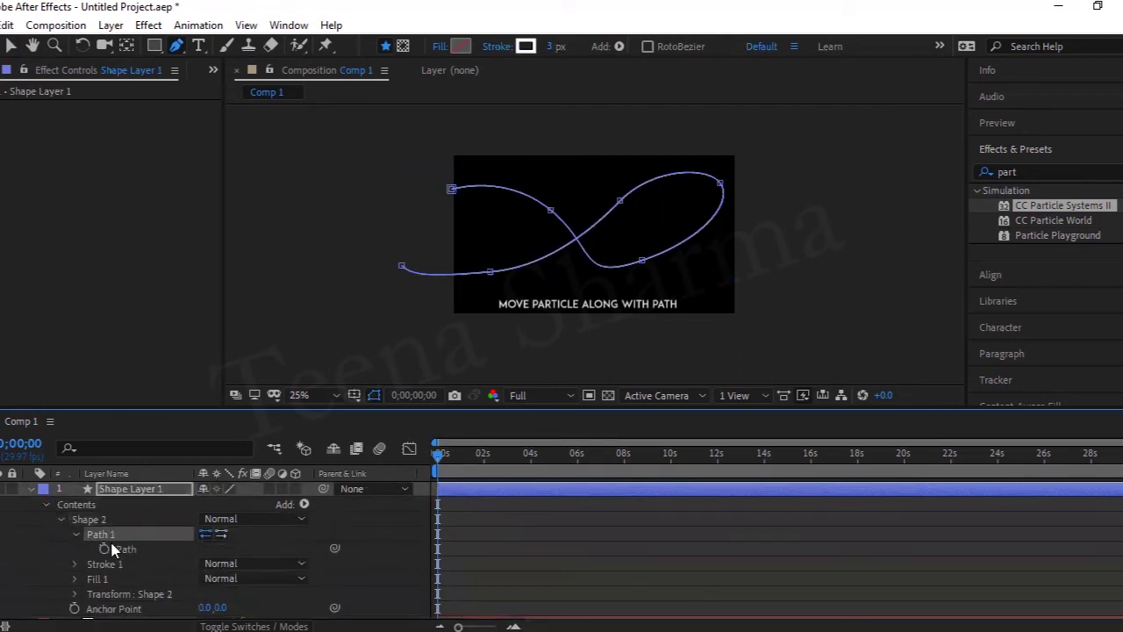
{"action": "left_click", "coordinate": [114, 550]}
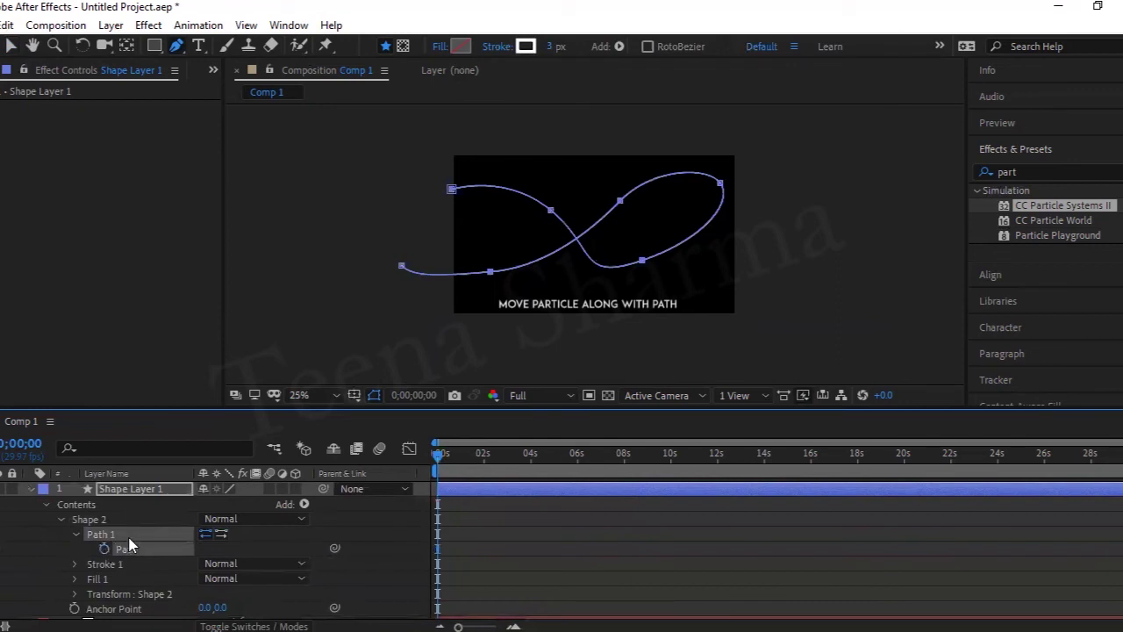
Paste the copied path into the Producer Position of CC Particle Systems II and stretch its keyframes to about 5 seconds
{"action": "left_click", "coordinate": [46, 505]}
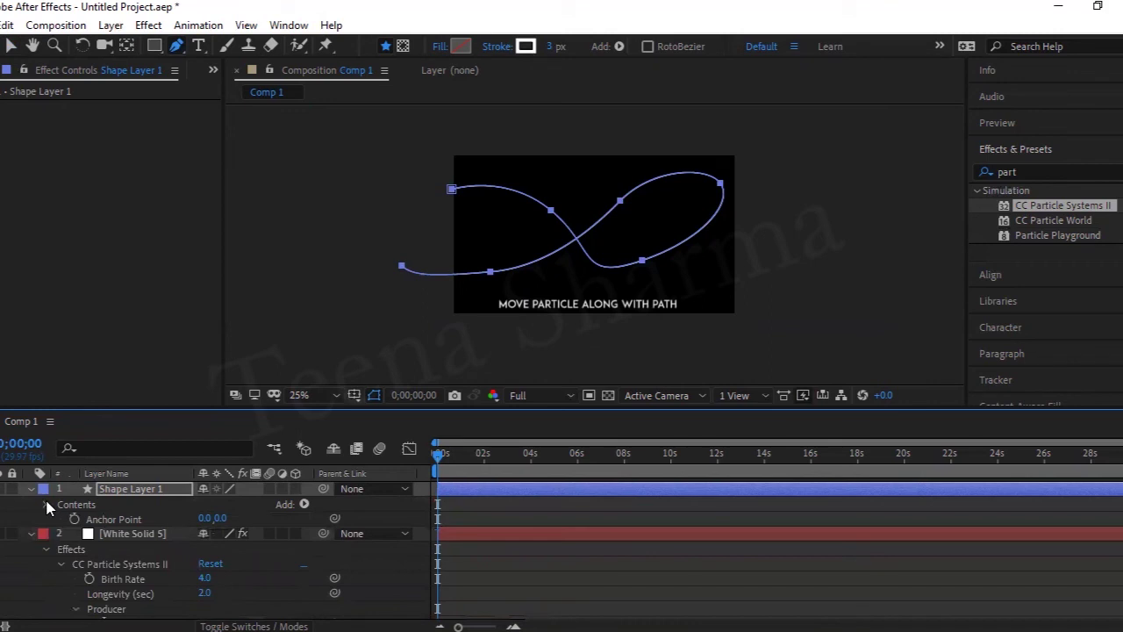
{"action": "left_click", "coordinate": [31, 492]}
{"action": "left_click", "coordinate": [124, 595]}
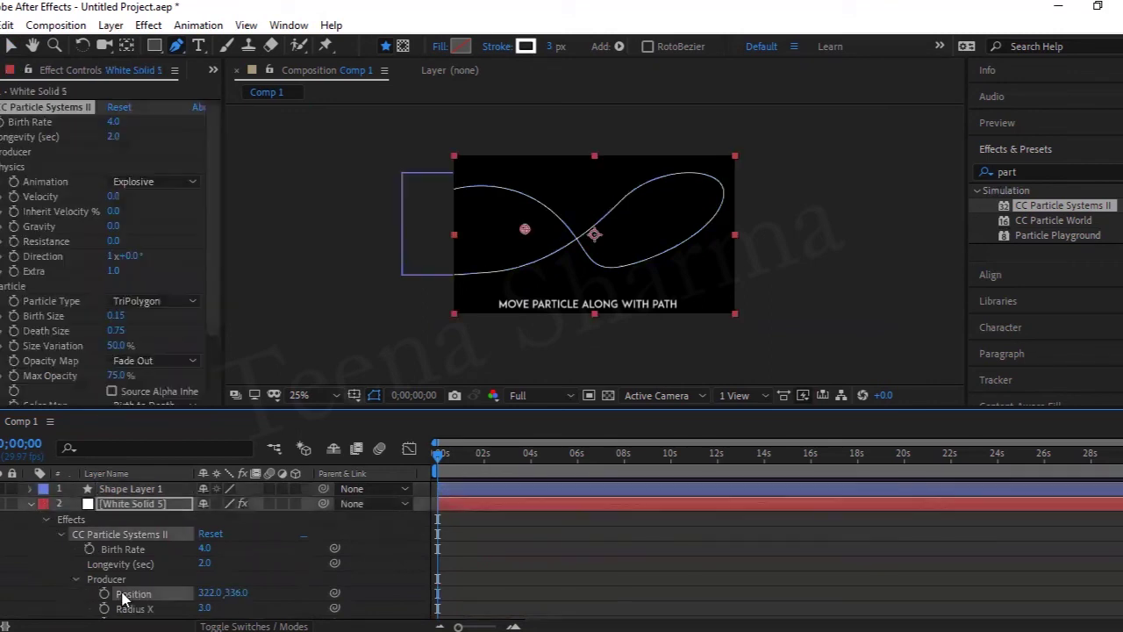
{"action": "key", "text": "ctrl+v"}
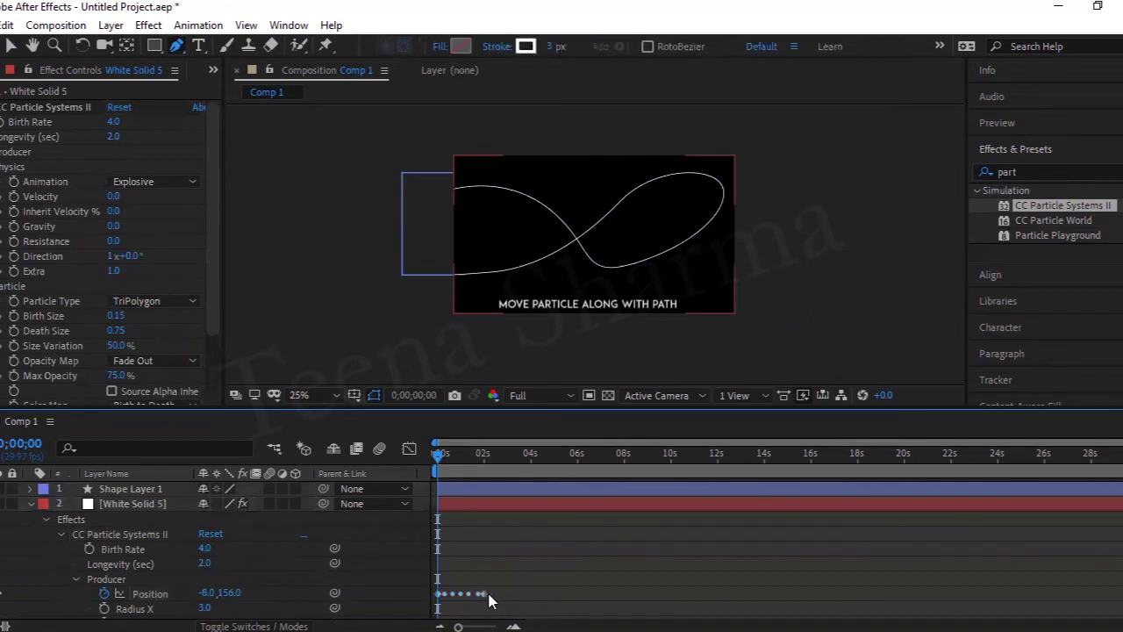
{"action": "left_click_drag", "start_coordinate": [483, 594], "coordinate": [550, 594]}
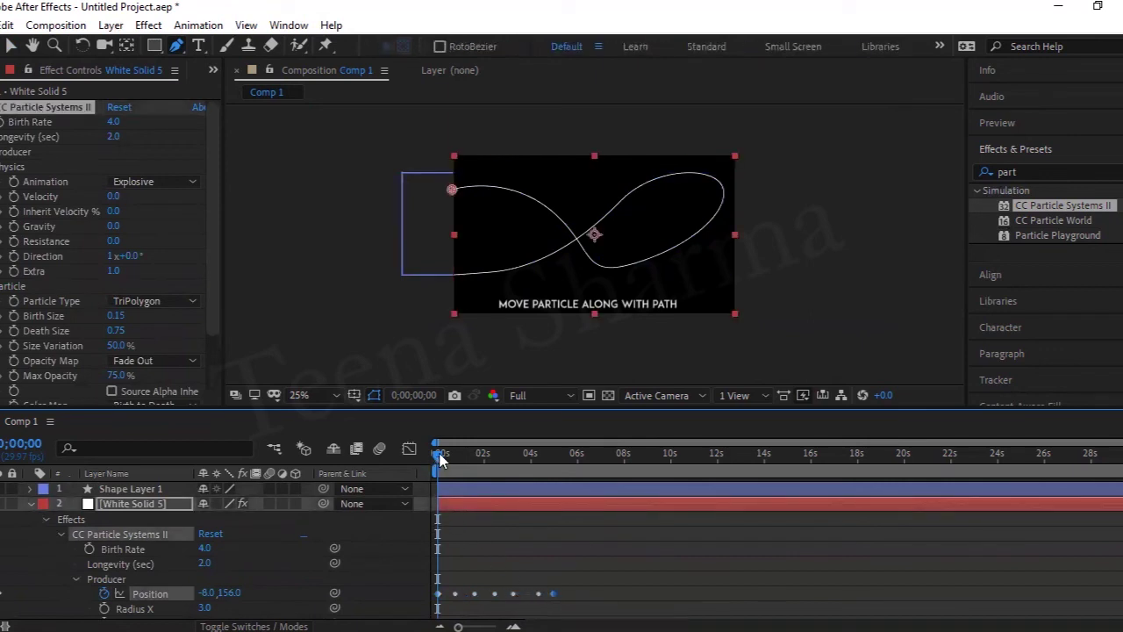
Preview the particles following the looping path from the start to about 6 seconds
{"action": "left_click_drag", "start_coordinate": [439, 460], "coordinate": [524, 475]}
{"action": "key", "text": "space"}
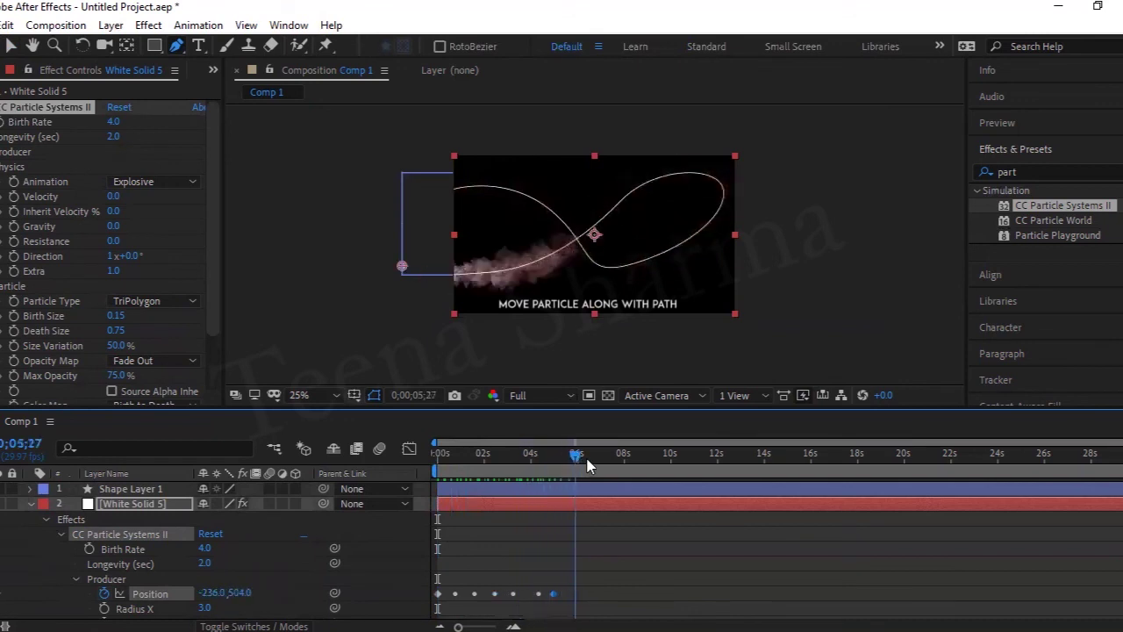
{"action": "key", "text": "space"}
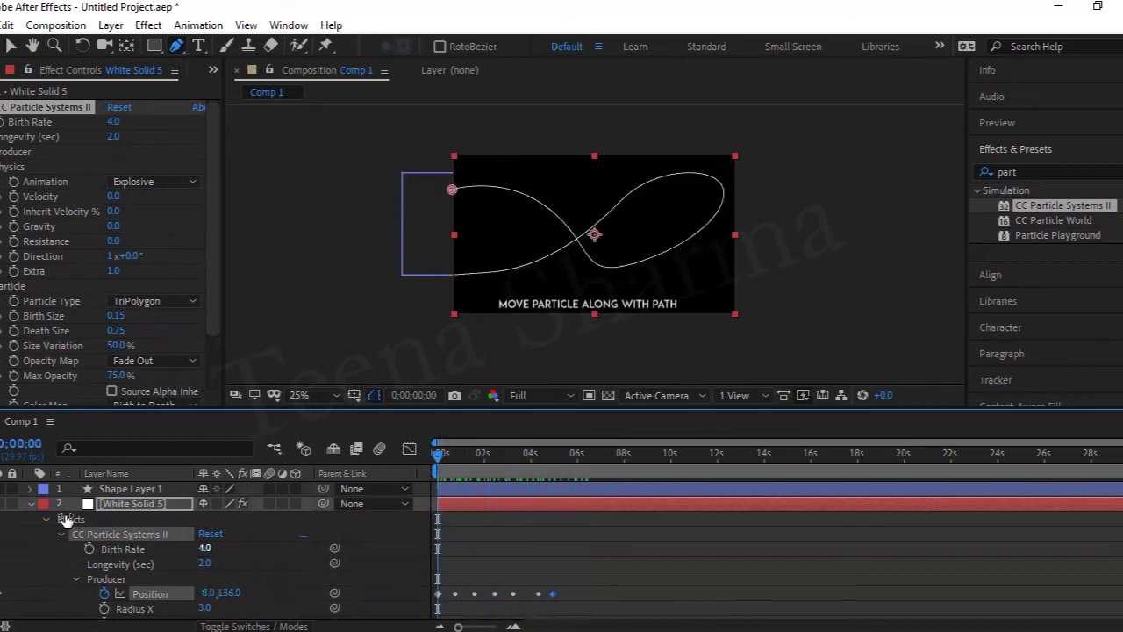
Collapse the White Solid 5 properties and hide the drawn path of Shape Layer 1
{"action": "left_click", "coordinate": [30, 504]}
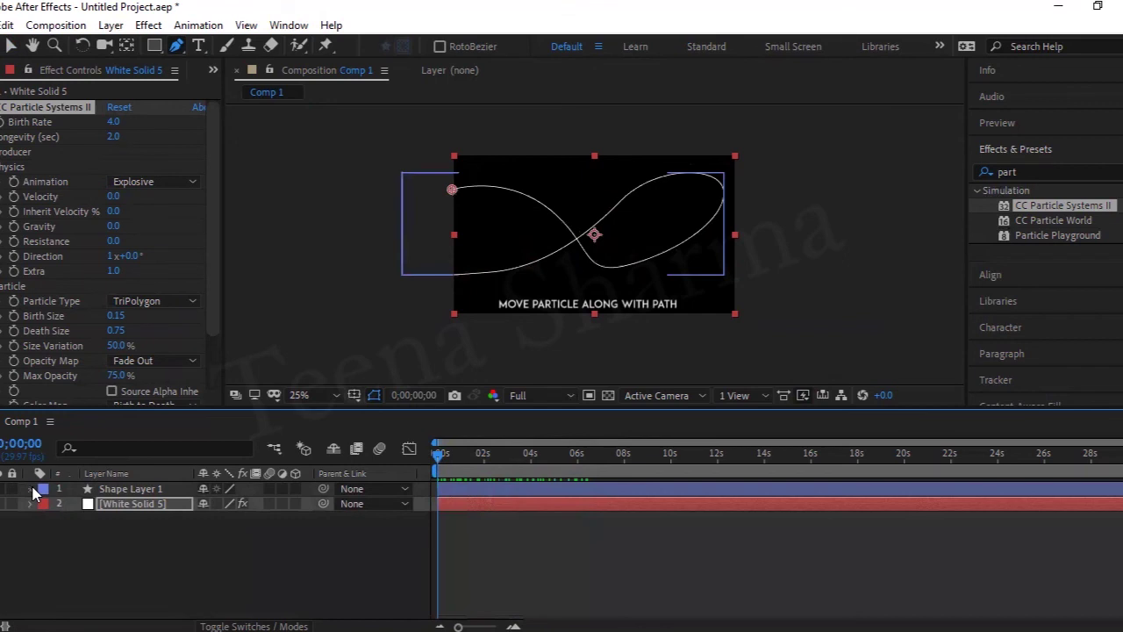
{"action": "left_click", "coordinate": [31, 488]}
{"action": "left_click", "coordinate": [359, 556]}
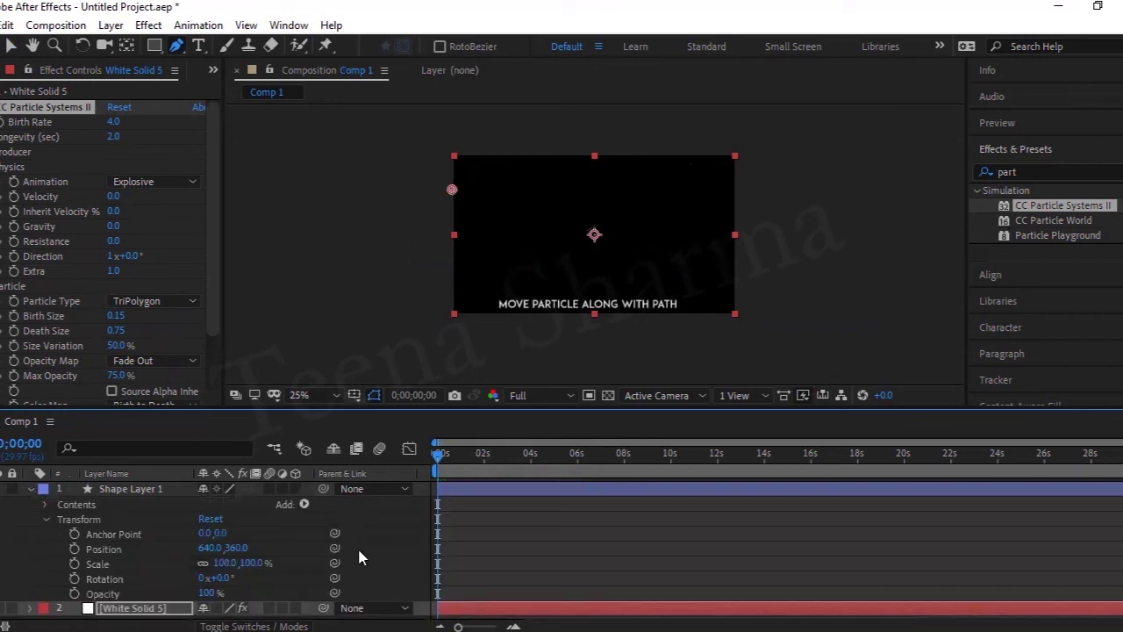
Play back the particle trail without the visible path, return to the start, and collapse Shape Layer 1
{"action": "key", "text": "space"}
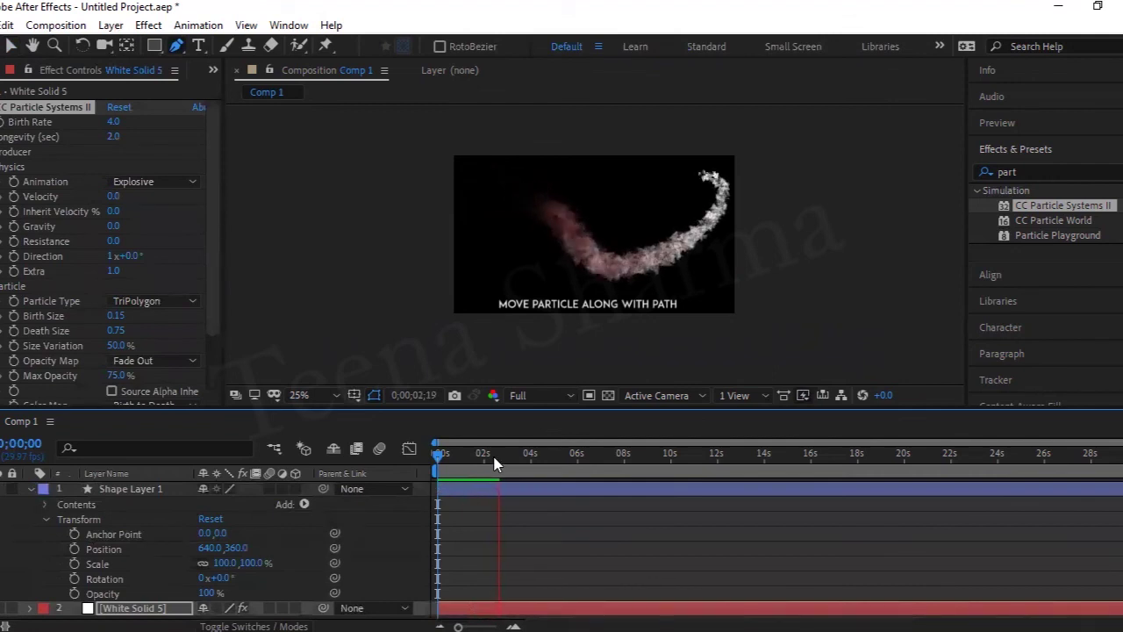
{"action": "left_click_drag", "start_coordinate": [497, 459], "coordinate": [435, 462]}
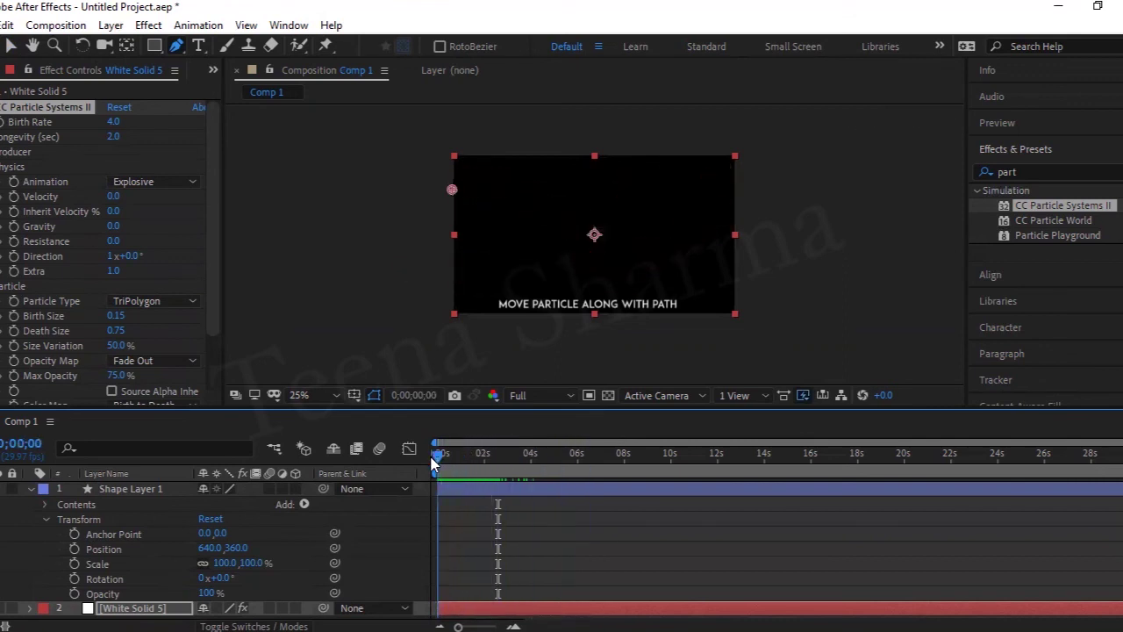
{"action": "left_click", "coordinate": [29, 491]}
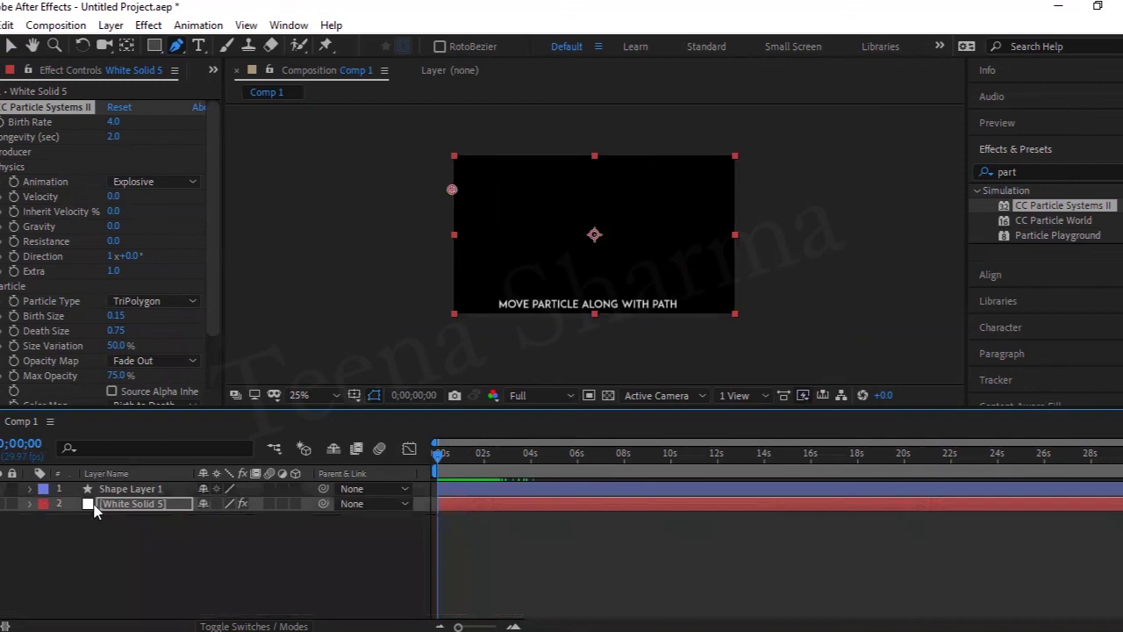